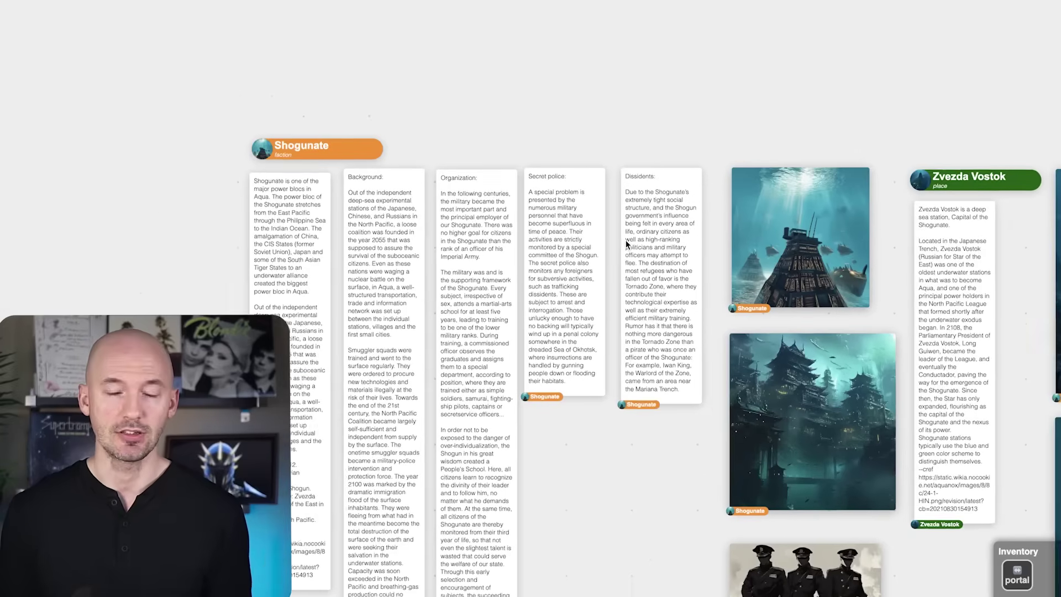
- Survey the underwater world's board, examining the notes and images of the Shogunate, Clansunion and Bionts factions
{"action": "scroll", "coordinate": [627, 243], "scroll_direction": "right", "scroll_amount": 15}
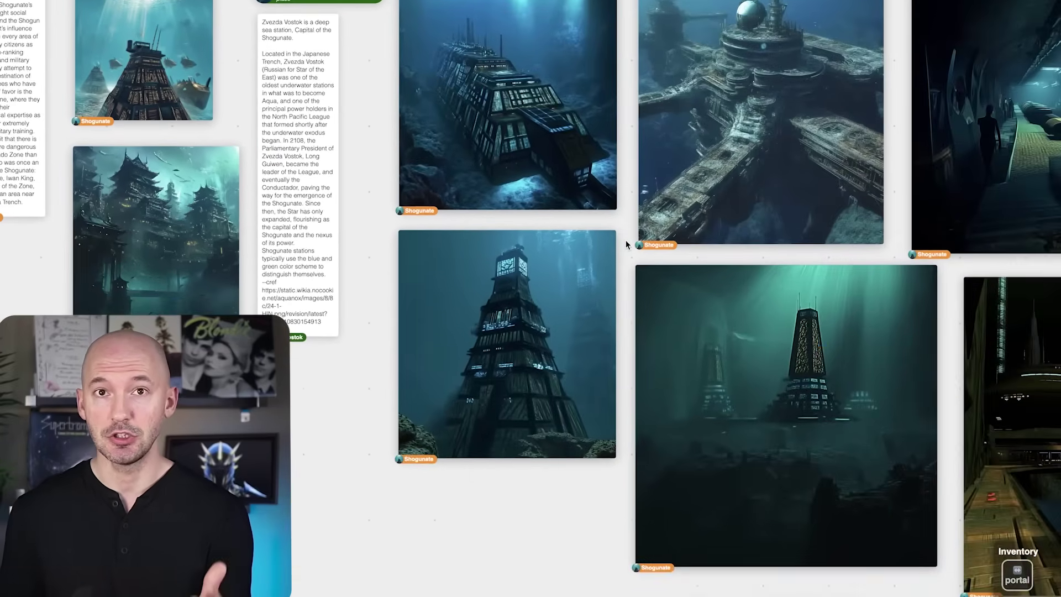
{"action": "scroll", "coordinate": [627, 243], "scroll_direction": "right", "scroll_amount": 10}
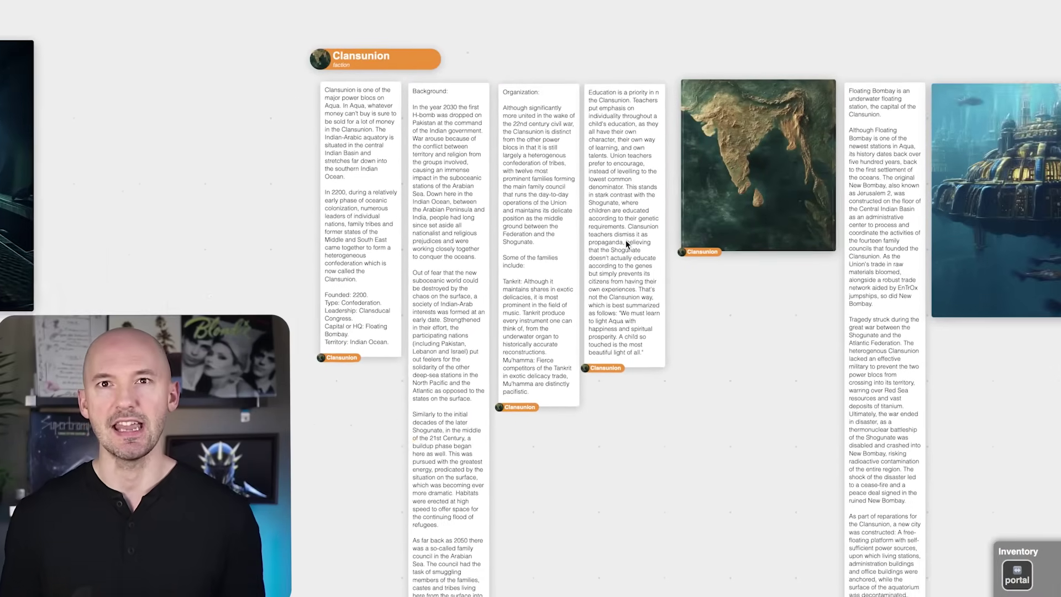
{"action": "scroll", "coordinate": [627, 243], "scroll_direction": "right", "scroll_amount": 13}
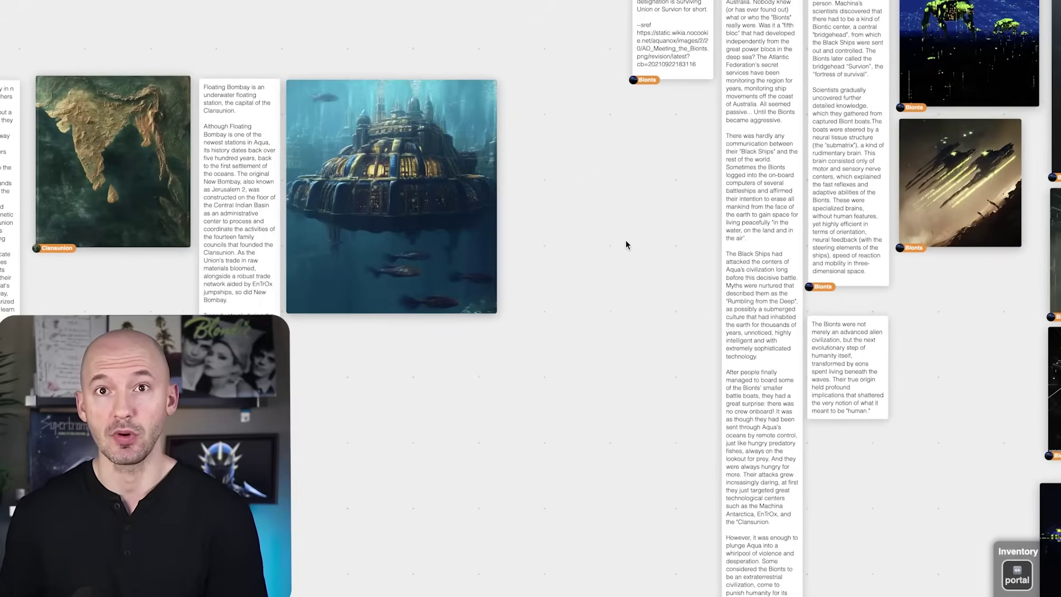
{"action": "scroll", "coordinate": [625, 240], "scroll_direction": "right", "scroll_amount": 4}
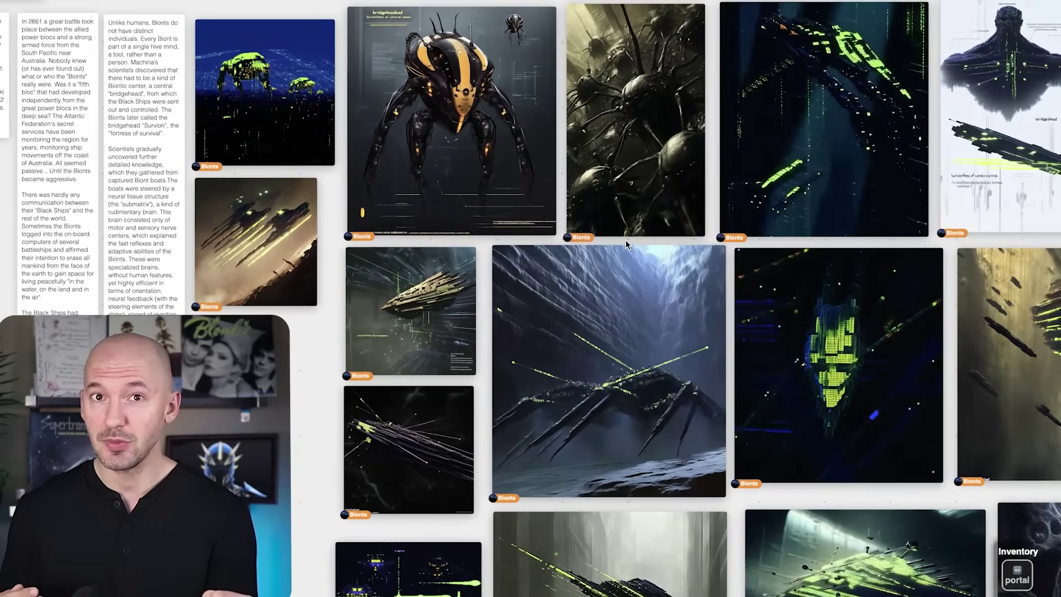
{"action": "scroll", "coordinate": [625, 240], "scroll_direction": "down", "scroll_amount": 10}
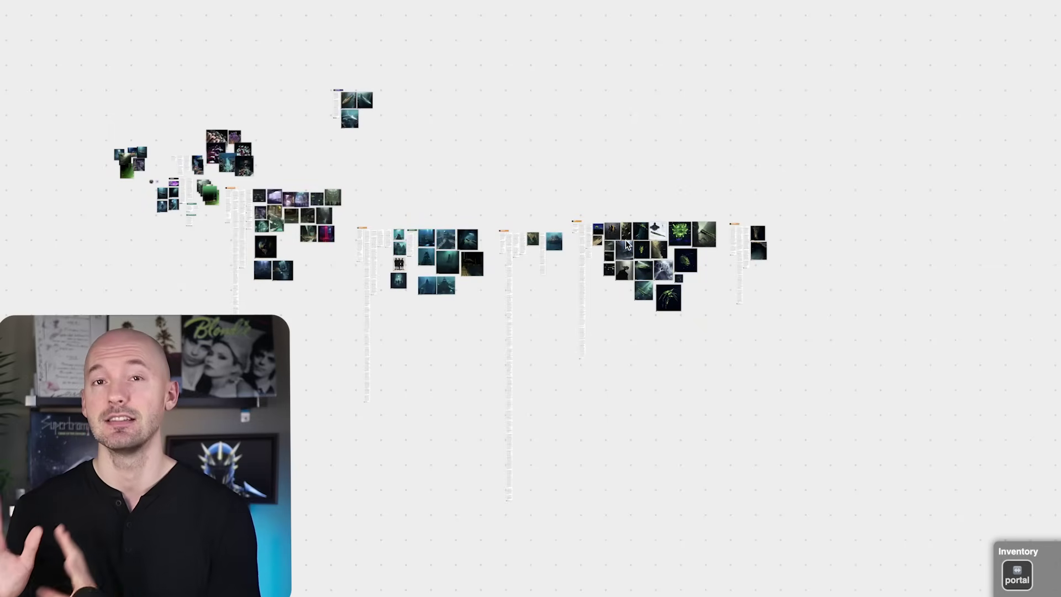
{"action": "scroll", "coordinate": [627, 244], "scroll_direction": "up", "scroll_amount": 10}
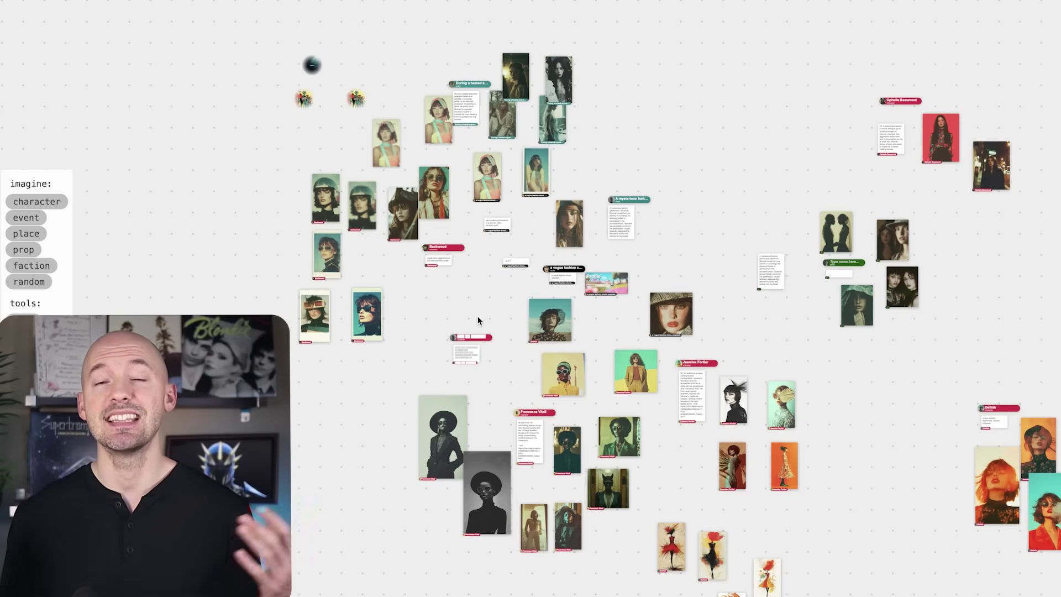
- Examine the overall layout of the vogue fashion shoot world, with its characters, events, places and image clusters
{"action": "scroll", "coordinate": [478, 320], "scroll_direction": "right", "scroll_amount": 10}
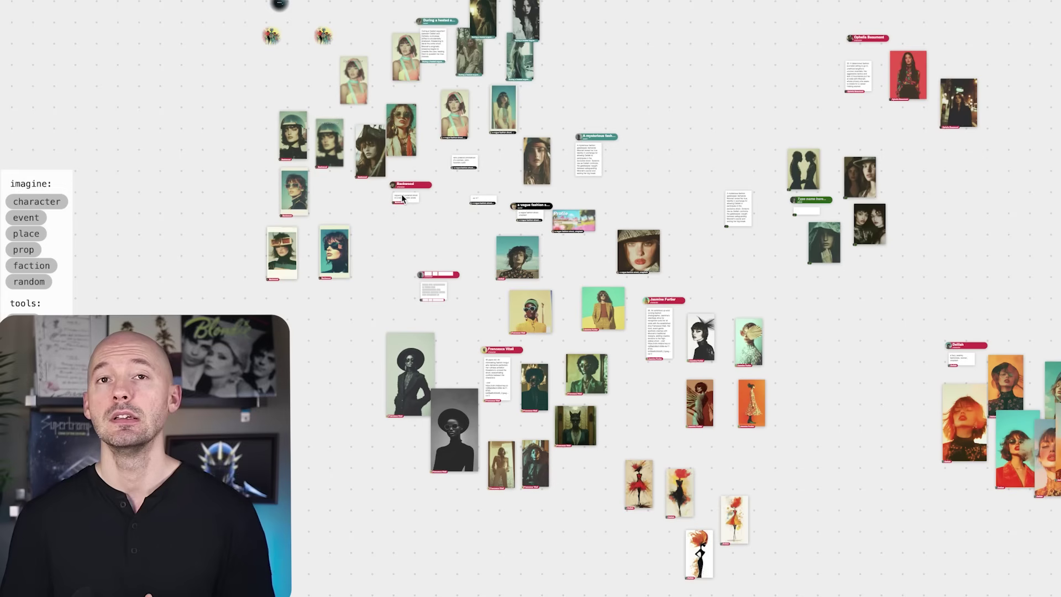
{"action": "scroll", "coordinate": [401, 199], "scroll_direction": "down", "scroll_amount": 5}
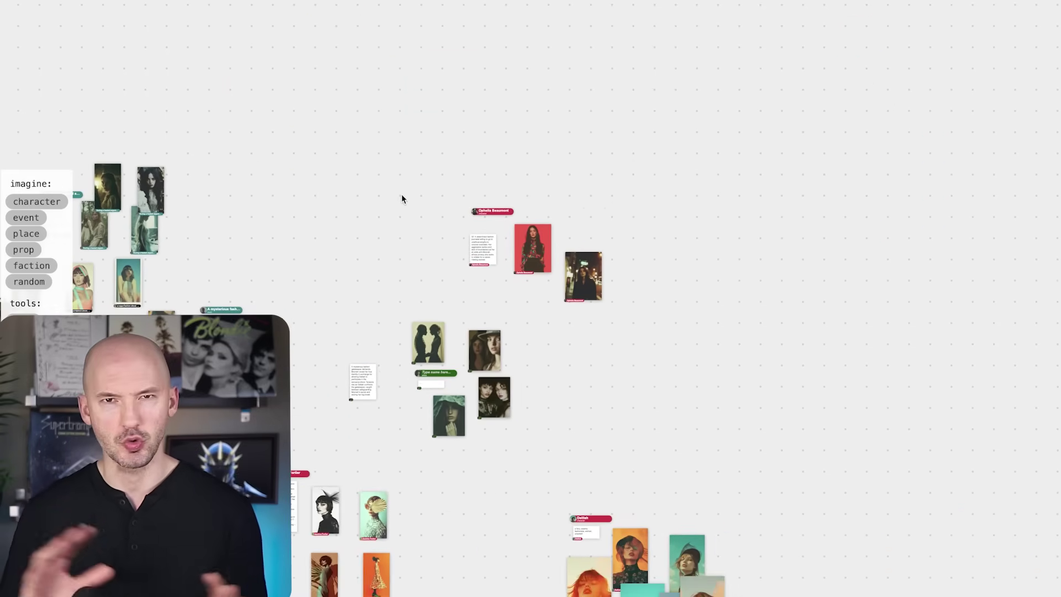
{"action": "scroll", "coordinate": [401, 199], "scroll_direction": "up", "scroll_amount": 5}
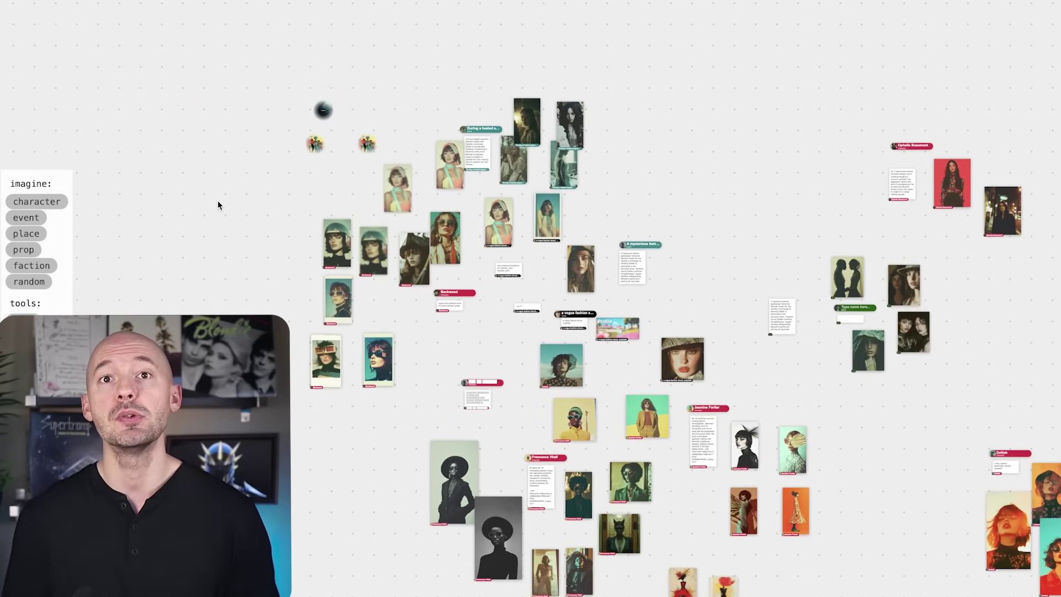
{"action": "left_click_drag", "start_coordinate": [217, 201], "coordinate": [435, 191]}
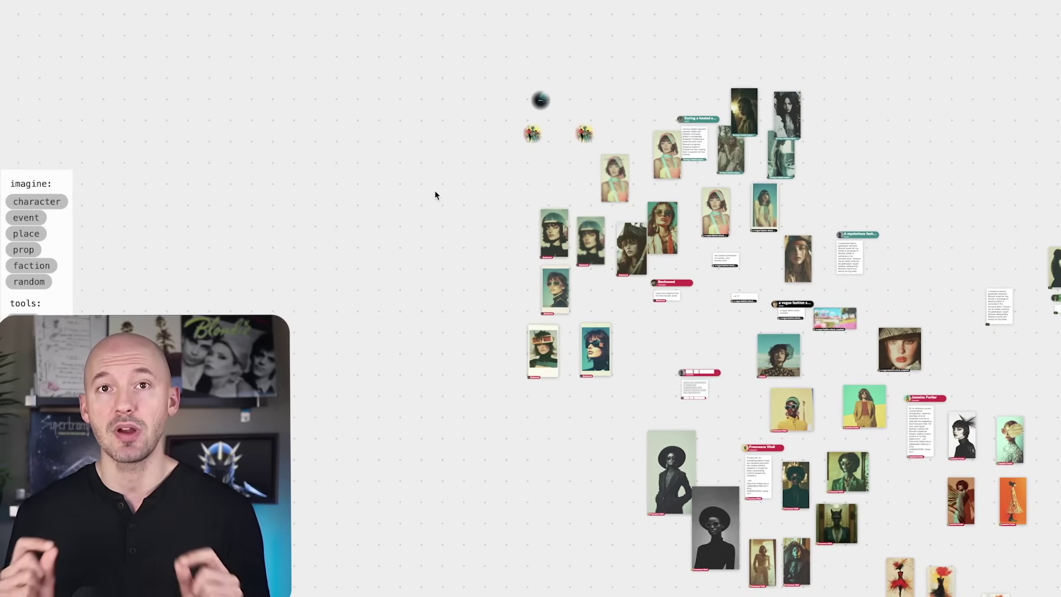
{"action": "scroll", "coordinate": [605, 215], "scroll_direction": "right", "scroll_amount": 14}
{"action": "scroll", "coordinate": [605, 216], "scroll_direction": "up", "scroll_amount": 3}
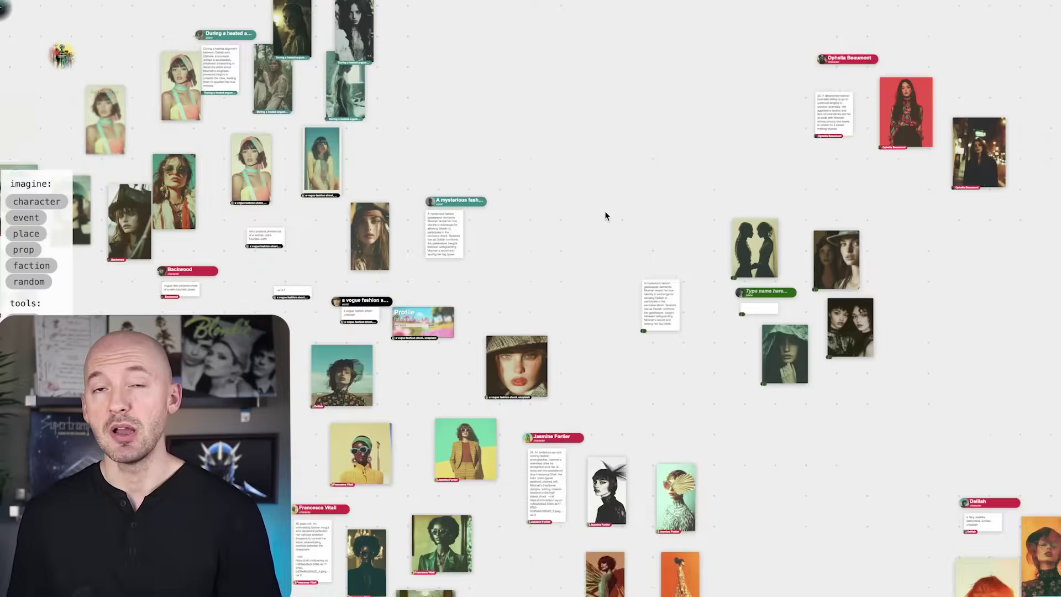
{"action": "scroll", "coordinate": [604, 215], "scroll_direction": "up", "scroll_amount": 5}
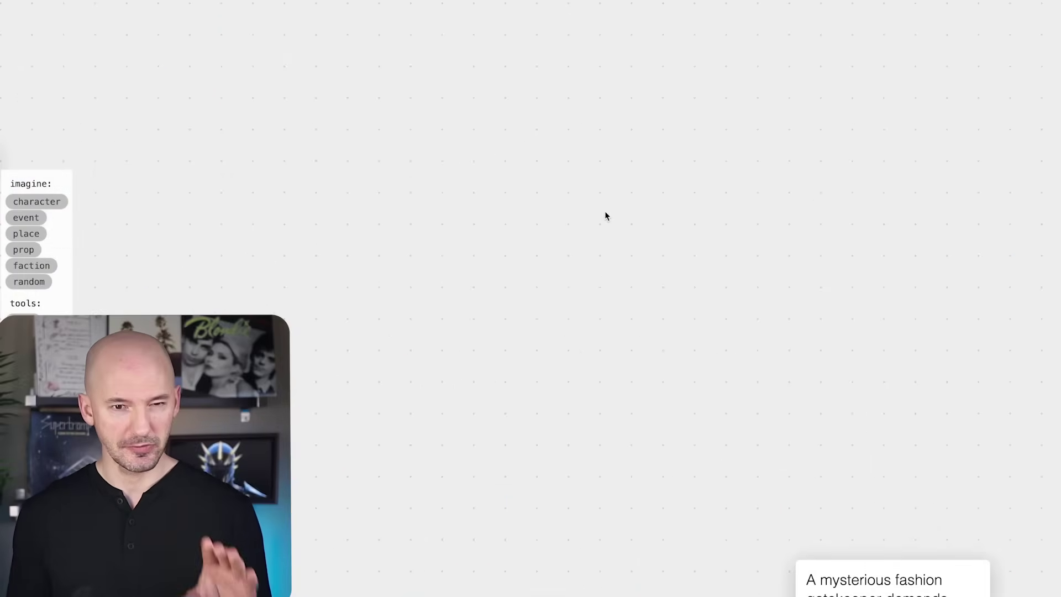
{"action": "scroll", "coordinate": [606, 216], "scroll_direction": "down", "scroll_amount": 8}
{"action": "scroll", "coordinate": [605, 216], "scroll_direction": "up", "scroll_amount": 4}
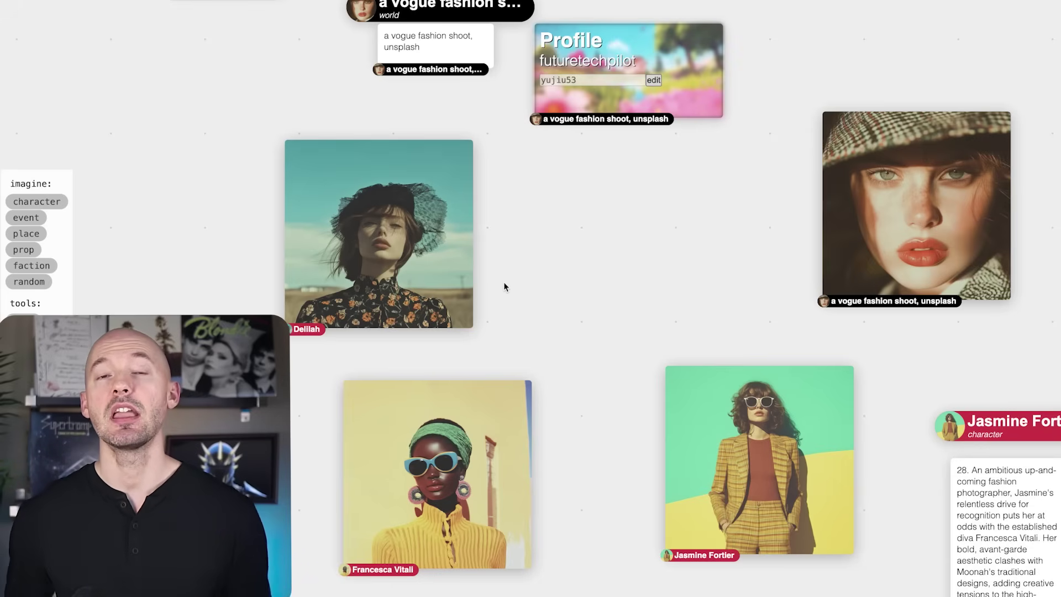
- Inspect the individual character clusters of the fashion world, including Backwood, with their description notes and linked images
{"action": "left_click", "coordinate": [219, 256]}
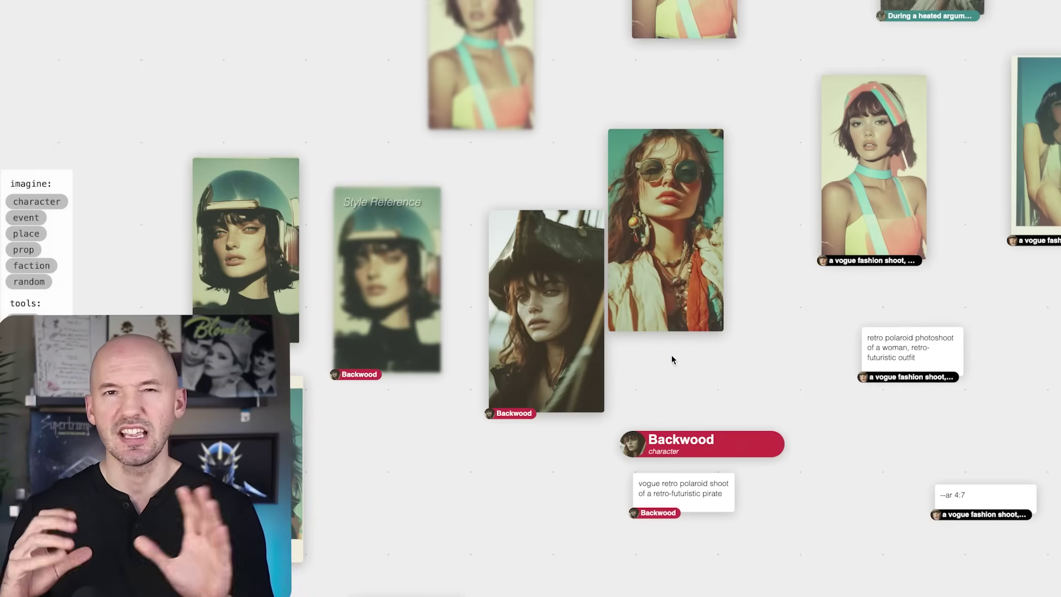
{"action": "scroll", "coordinate": [671, 355], "scroll_direction": "down", "scroll_amount": 3}
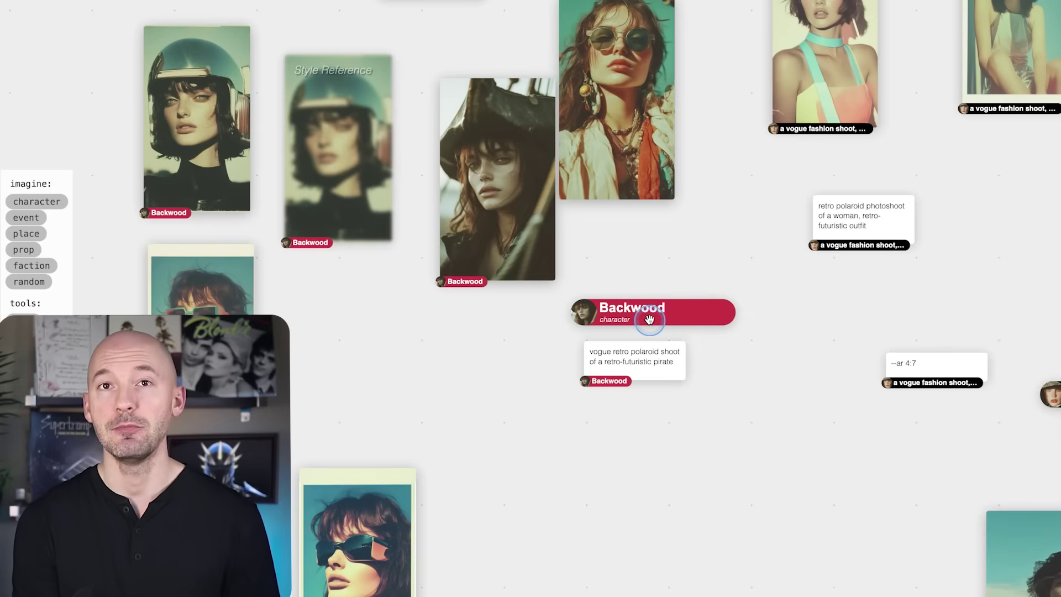
{"action": "left_click", "coordinate": [723, 360]}
{"action": "left_click_drag", "start_coordinate": [723, 360], "coordinate": [398, 239]}
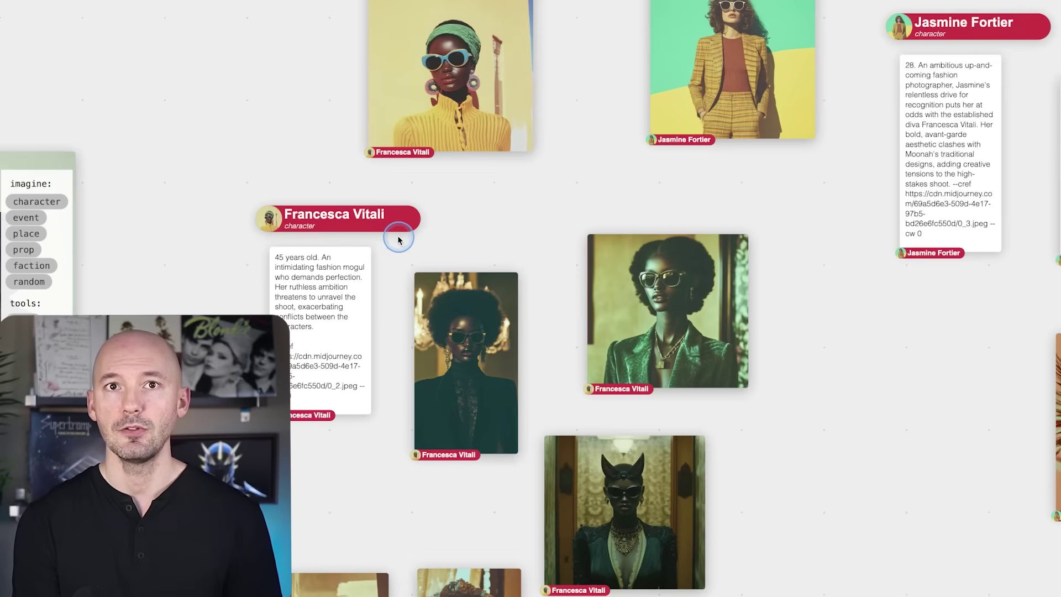
{"action": "scroll", "coordinate": [739, 329], "scroll_direction": "right", "scroll_amount": 10}
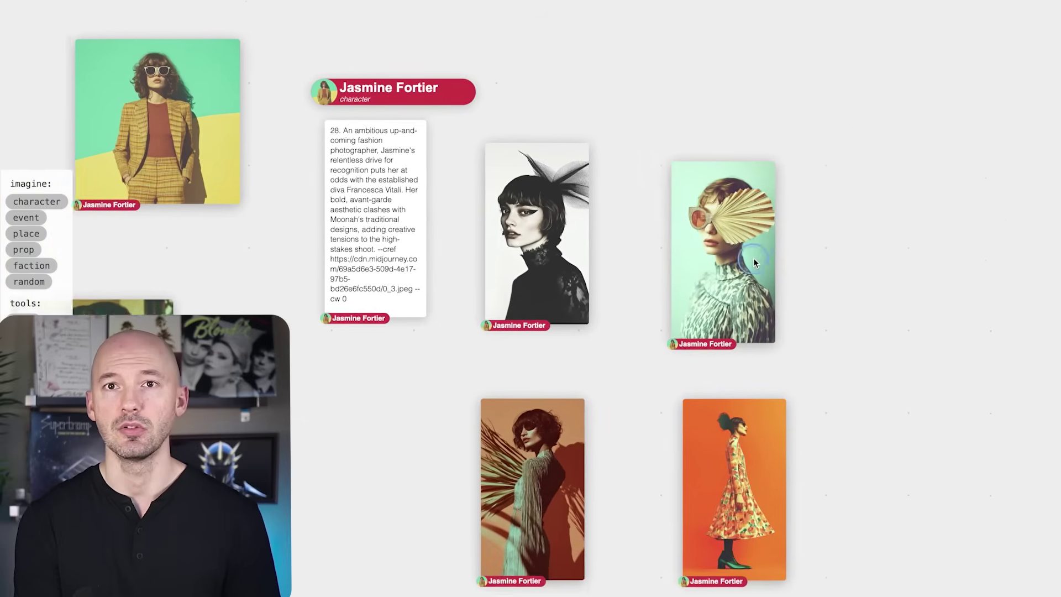
{"action": "left_click_drag", "start_coordinate": [754, 257], "coordinate": [358, 292]}
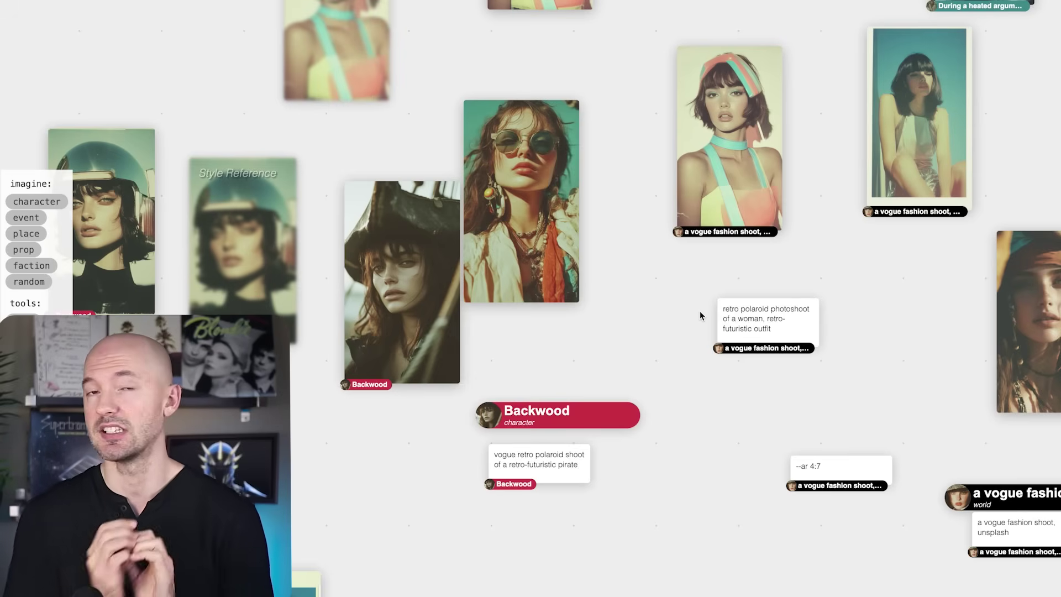
- Rearrange the fashion shoot images around the Backwood character, moving the sunglasses and headband portraits further apart from the pirate image
{"action": "mouse_move", "coordinate": [728, 161]}
{"action": "left_mouse_down"}
{"action": "mouse_move", "coordinate": [746, 161]}
{"action": "mouse_move", "coordinate": [723, 172]}
{"action": "mouse_move", "coordinate": [731, 167]}
{"action": "left_mouse_up"}
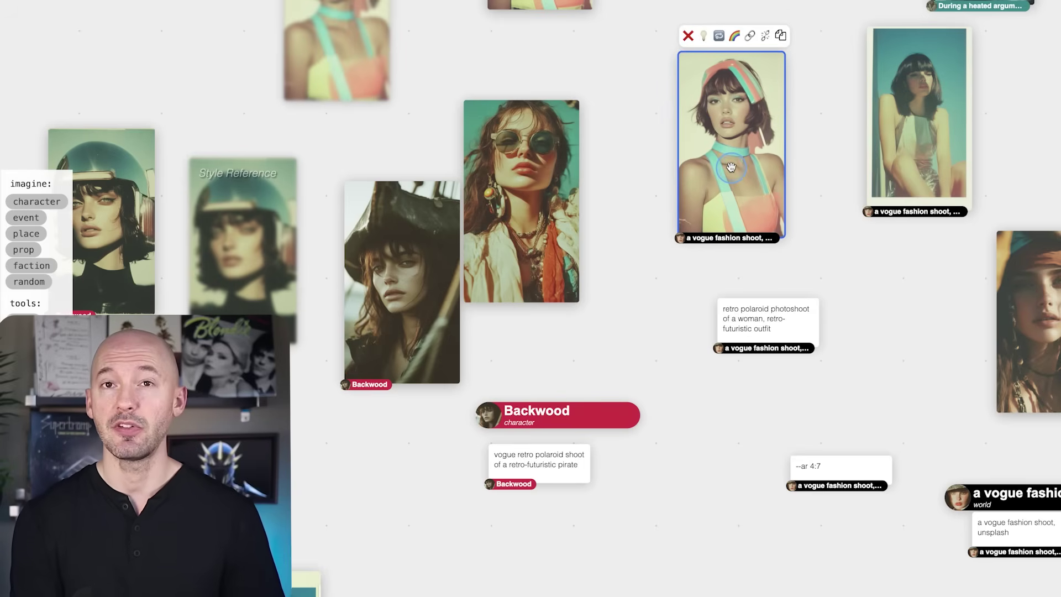
{"action": "left_click", "coordinate": [527, 206]}
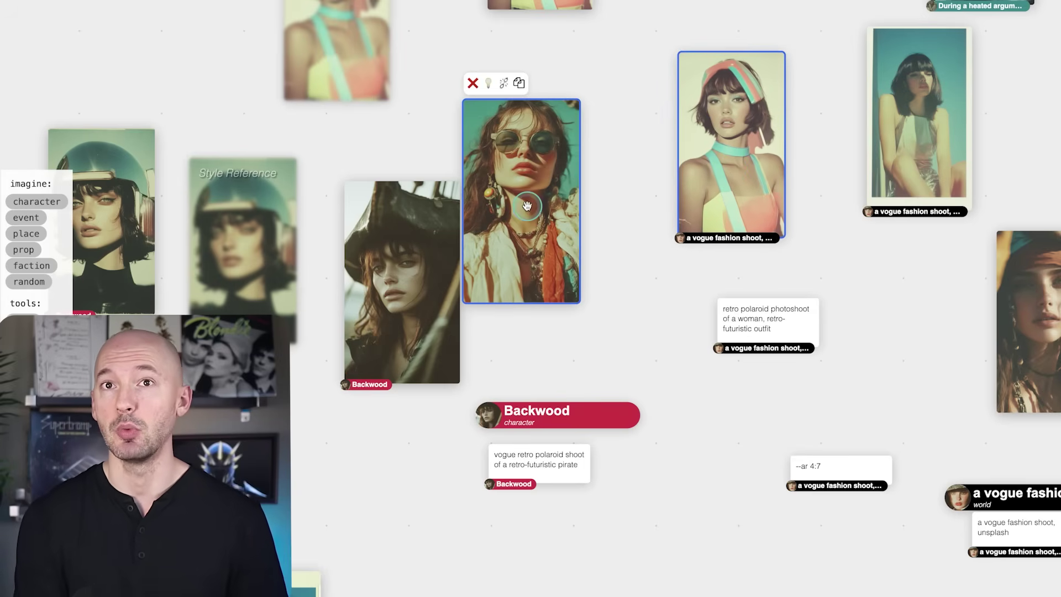
{"action": "left_click", "coordinate": [928, 146]}
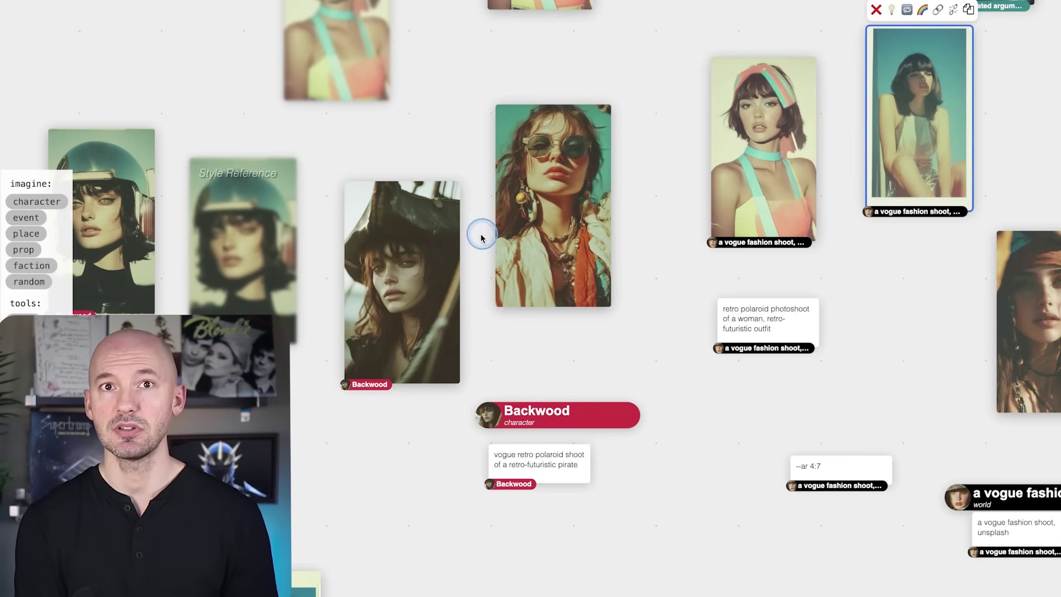
{"action": "left_click", "coordinate": [424, 253]}
{"action": "left_click_drag", "start_coordinate": [423, 253], "coordinate": [438, 320]}
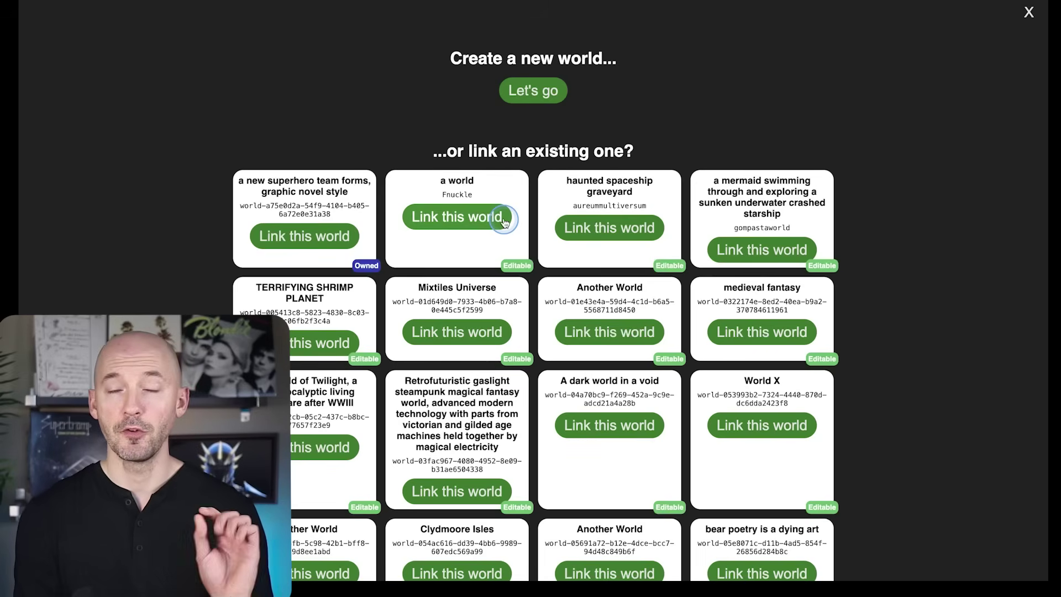
- Browse the list of existing worlds available for linking, comparing the owned, editable and viewable ones
{"action": "left_click", "coordinate": [804, 245]}
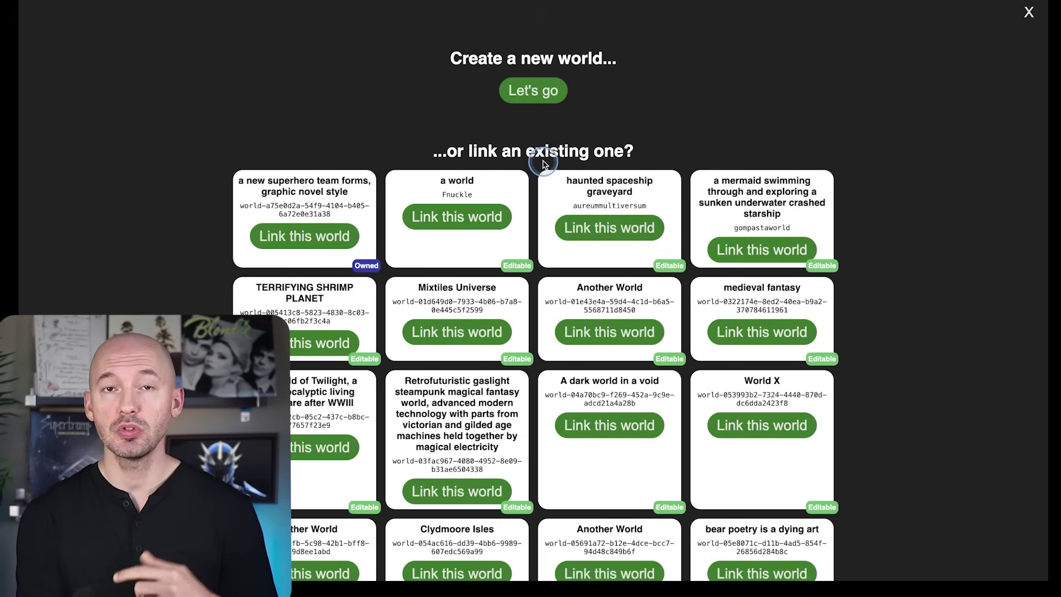
{"action": "scroll", "coordinate": [560, 269], "scroll_direction": "down", "scroll_amount": 20}
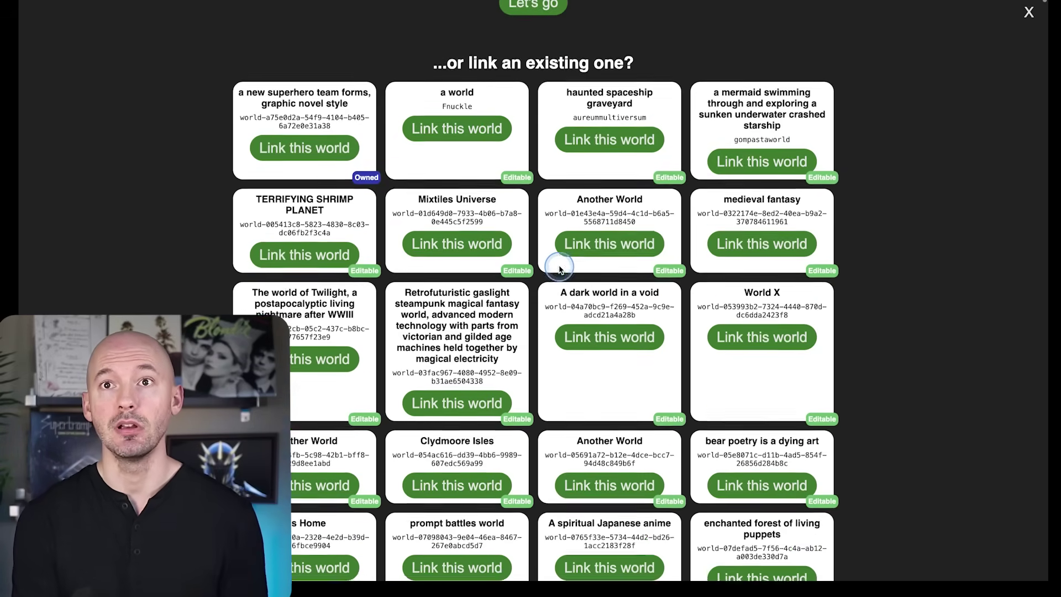
{"action": "scroll", "coordinate": [559, 269], "scroll_direction": "down", "scroll_amount": 6}
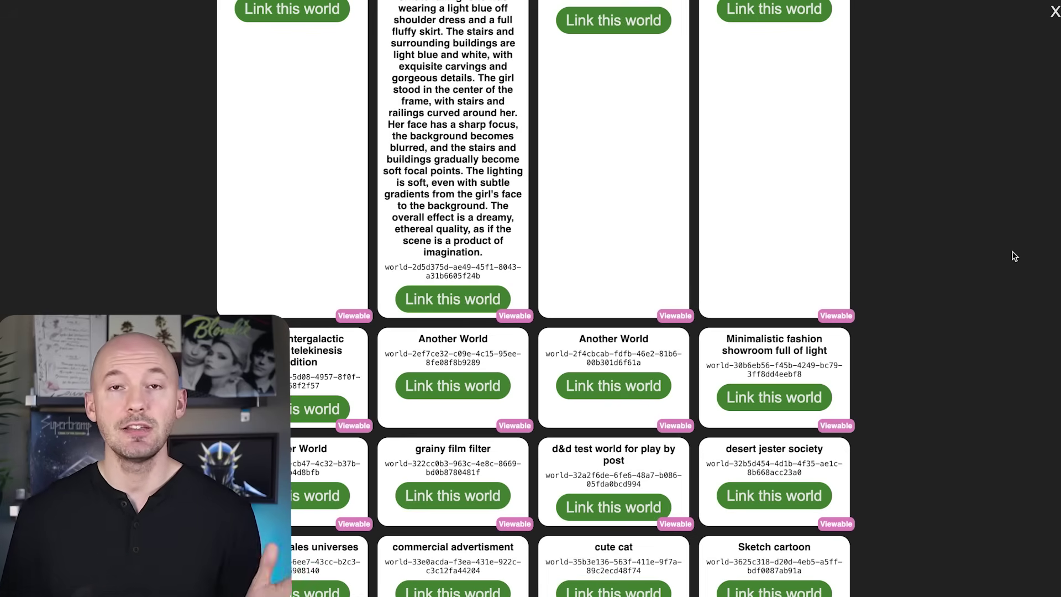
{"action": "scroll", "coordinate": [855, 248], "scroll_direction": "up", "scroll_amount": 15}
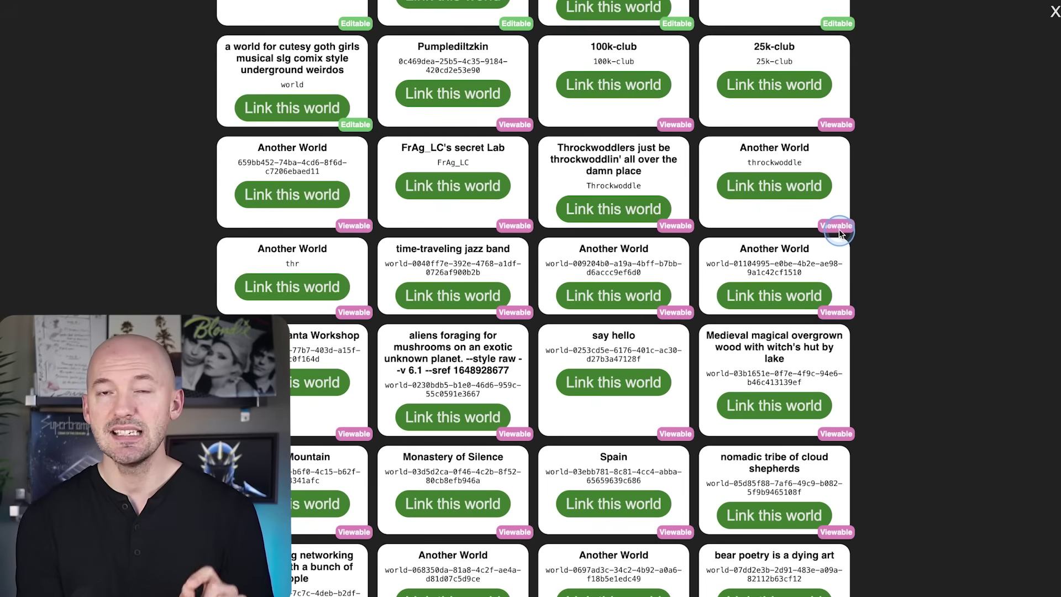
{"action": "scroll", "coordinate": [839, 230], "scroll_direction": "up", "scroll_amount": 10}
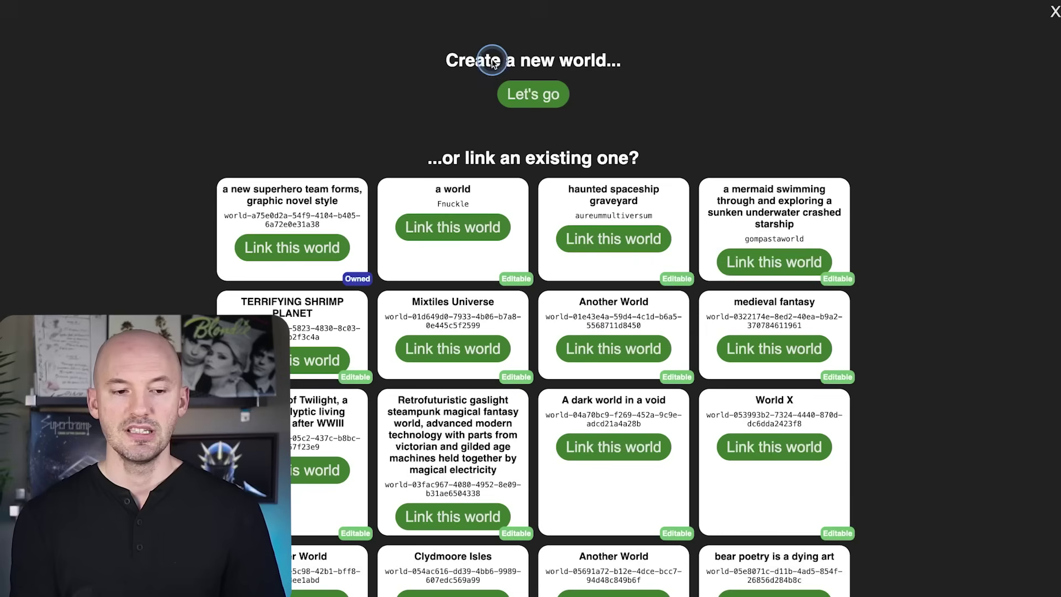
- Create a new world from the prompt "the city of the 31st century", using the teal forest cat style and personalization
{"action": "left_click", "coordinate": [539, 97]}
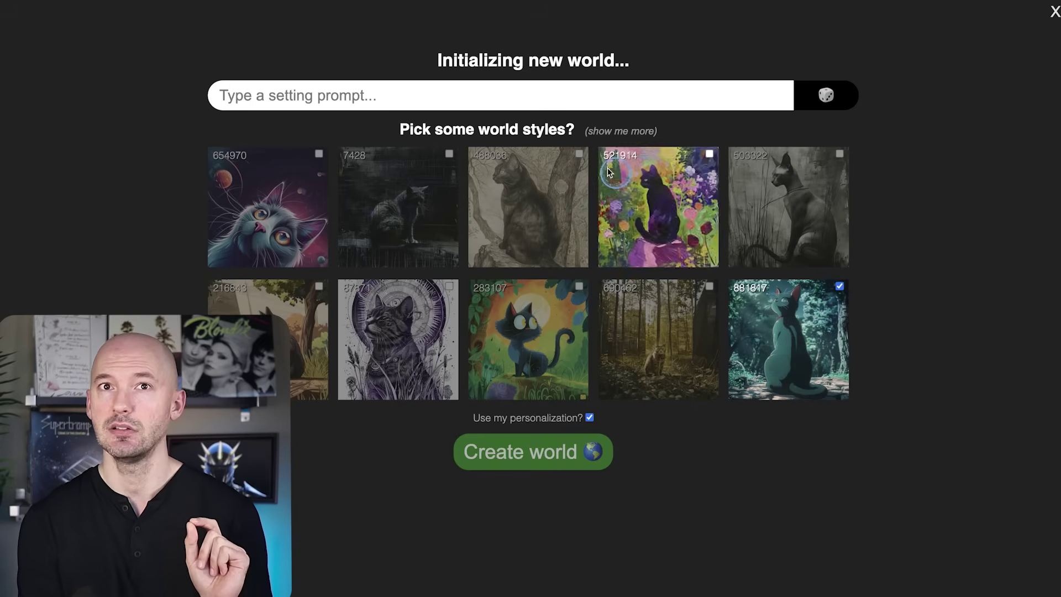
{"action": "left_click", "coordinate": [487, 92]}
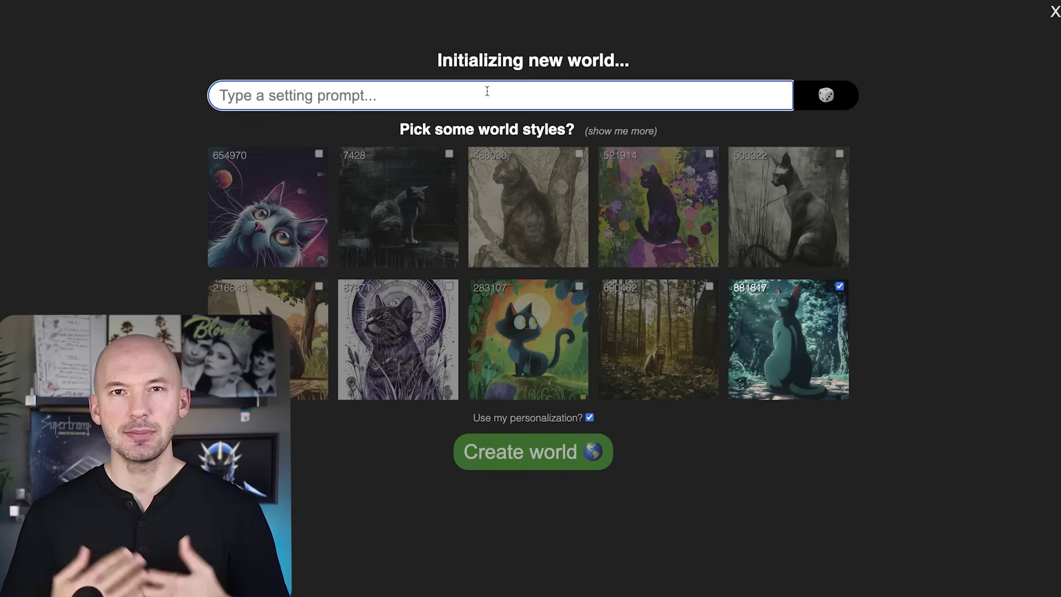
{"action": "type", "text": "the city of the 31st century"}
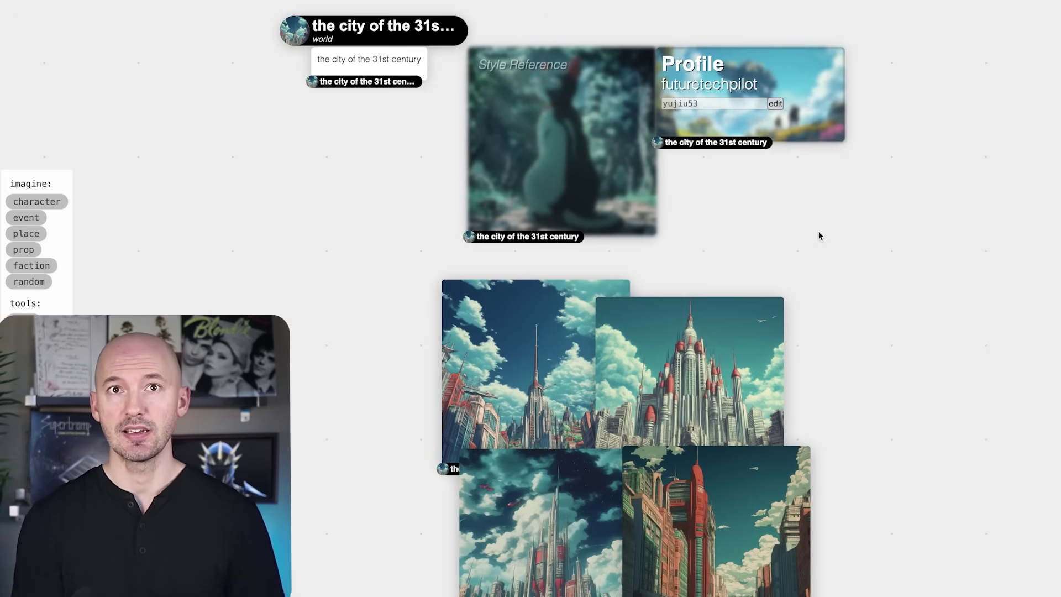
- Spread out the overlapping city images of the new world beneath its style reference
{"action": "left_click", "coordinate": [345, 23]}
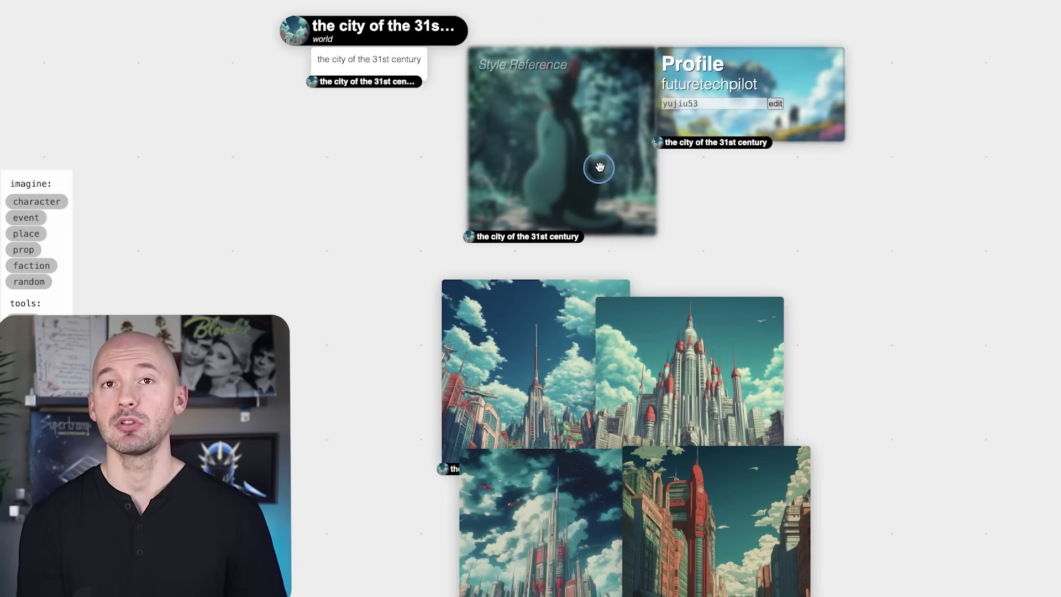
{"action": "scroll", "coordinate": [379, 284], "scroll_direction": "down", "scroll_amount": 3}
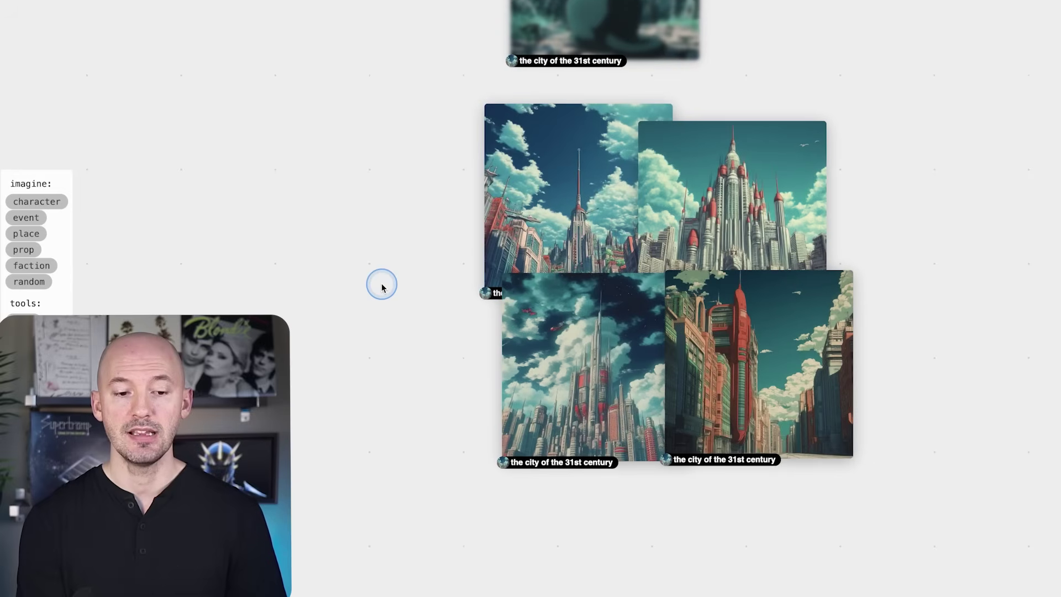
{"action": "left_click", "coordinate": [559, 189]}
{"action": "left_click_drag", "start_coordinate": [559, 189], "coordinate": [339, 164]}
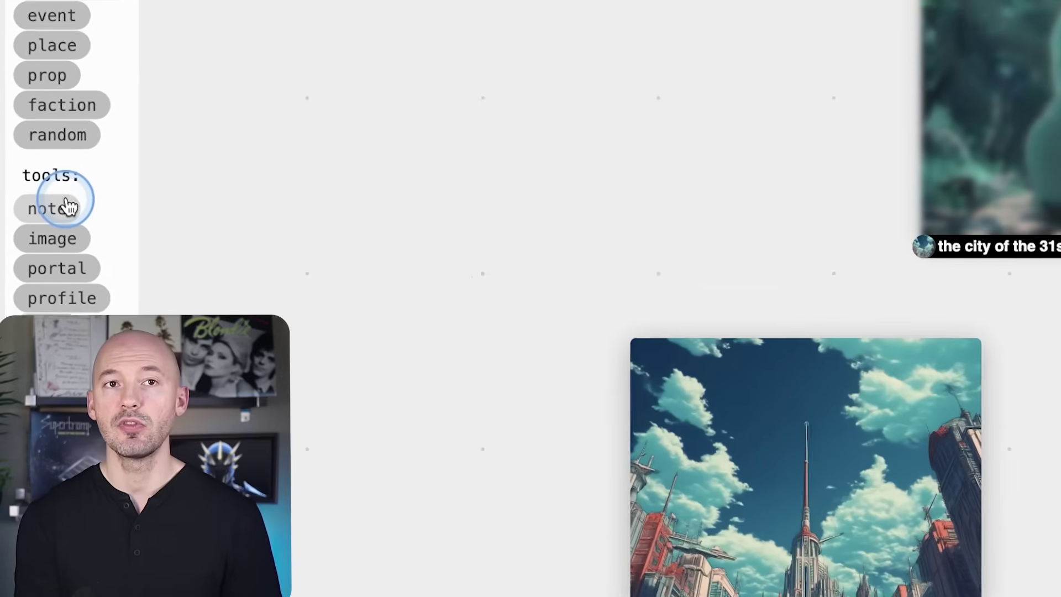
- Place an empty note on the canvas below the world's setting note
{"action": "left_click", "coordinate": [64, 141]}
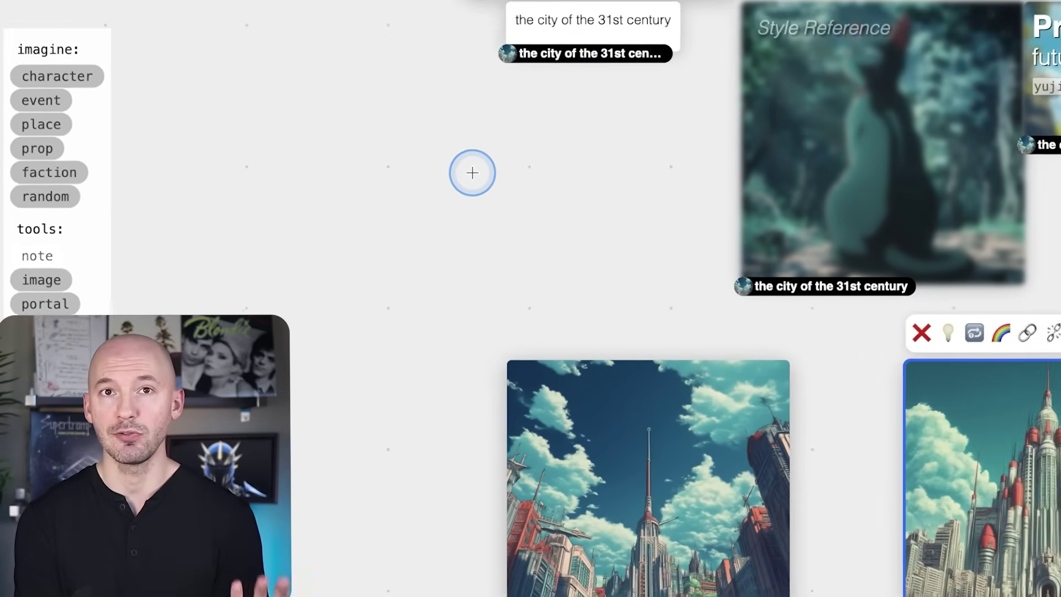
{"action": "left_click", "coordinate": [747, 19]}
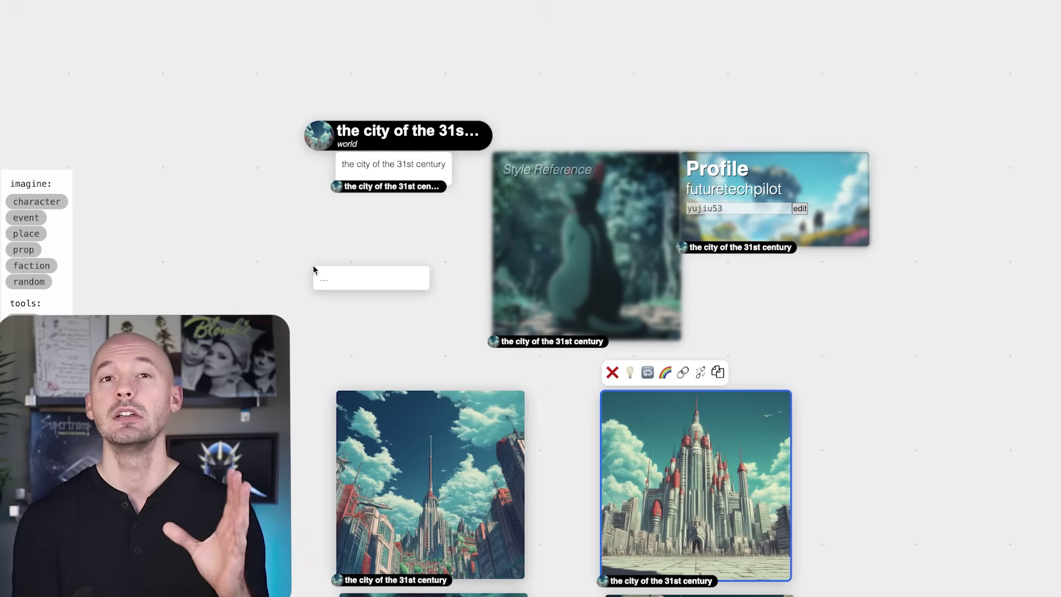
- Write the parameters "--c 2 --s 110" in the empty note below the world's setting note
{"action": "left_click", "coordinate": [324, 278]}
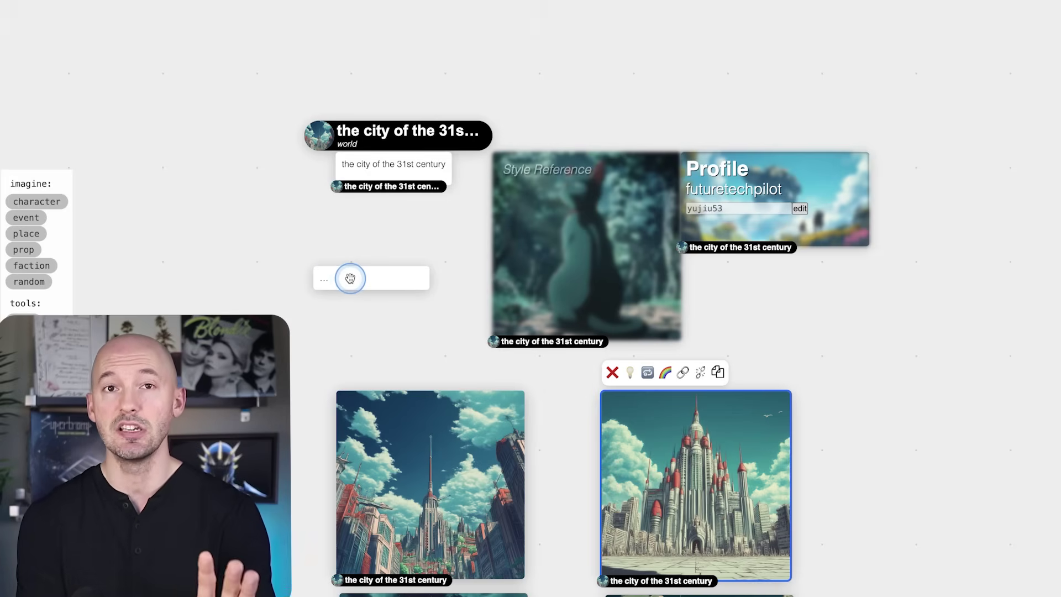
{"action": "left_click", "coordinate": [336, 281]}
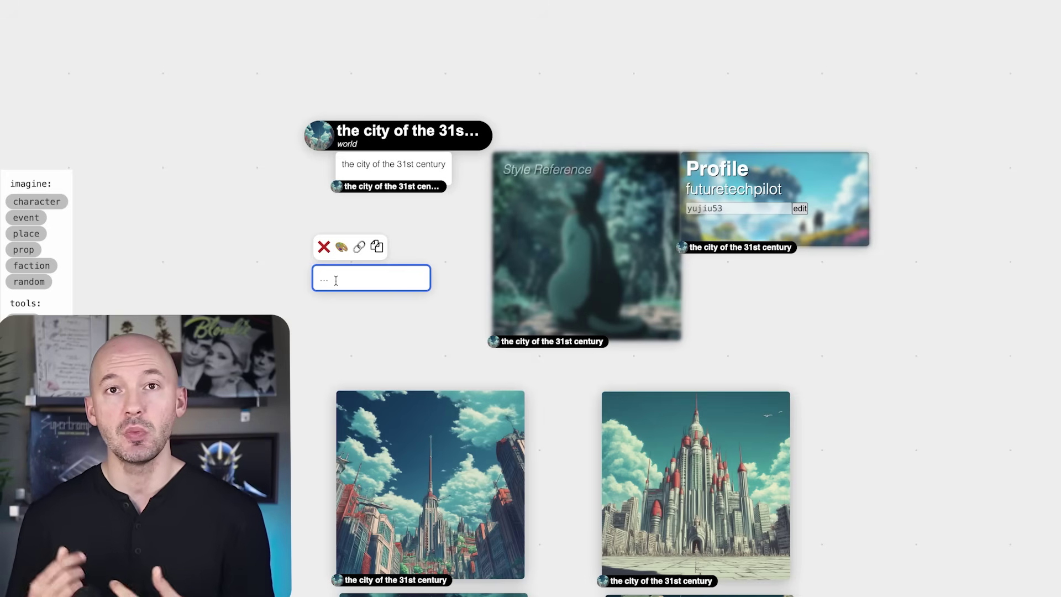
{"action": "left_click", "coordinate": [335, 281]}
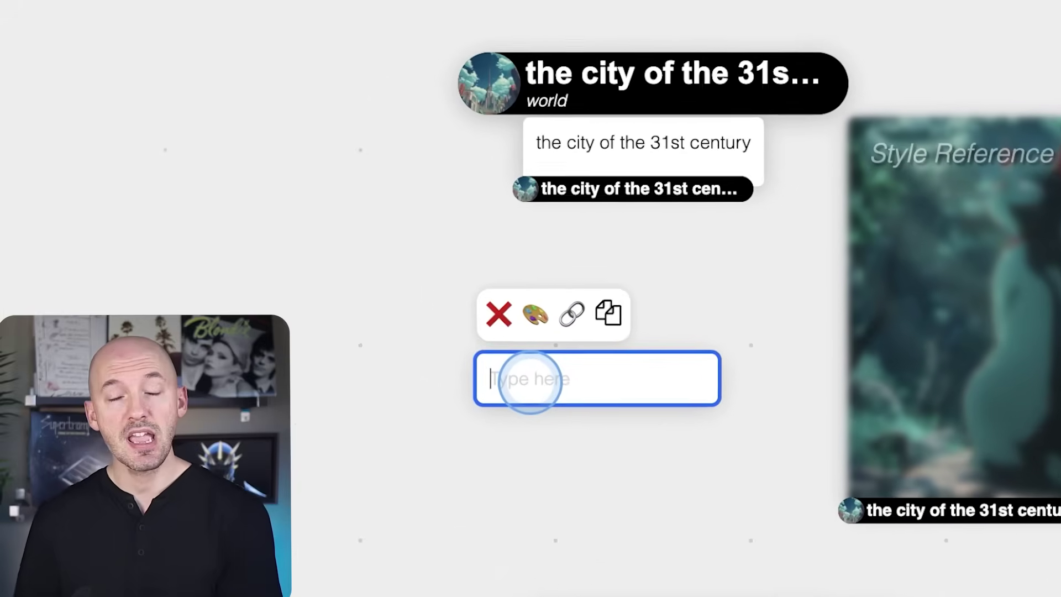
{"action": "type", "text": "--c 2 --s 110 --q 1"}
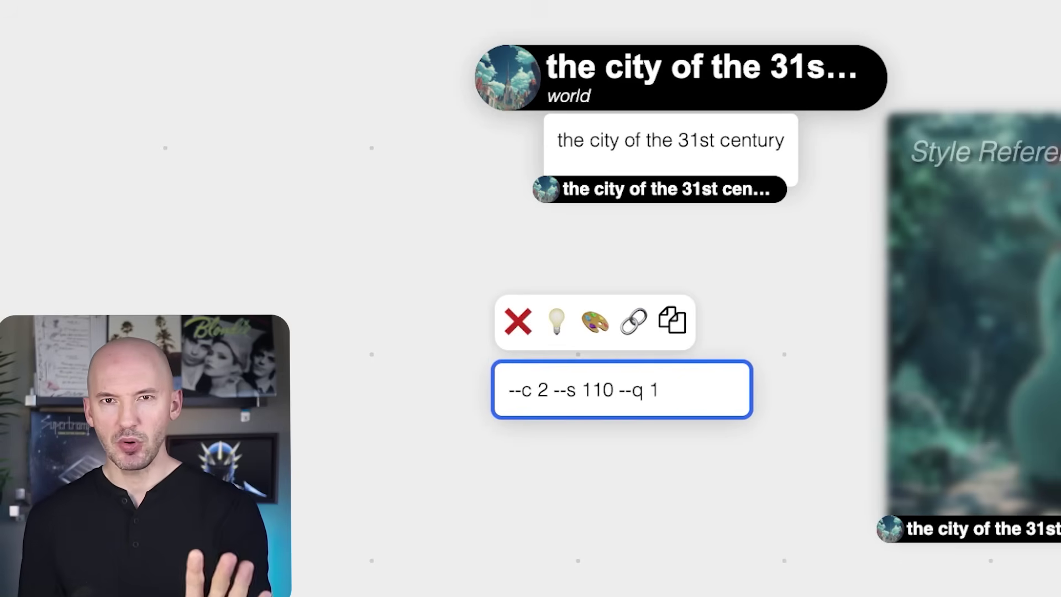
{"action": "key", "text": "BackSpace"}
{"action": "key", "text": "BackSpace"}
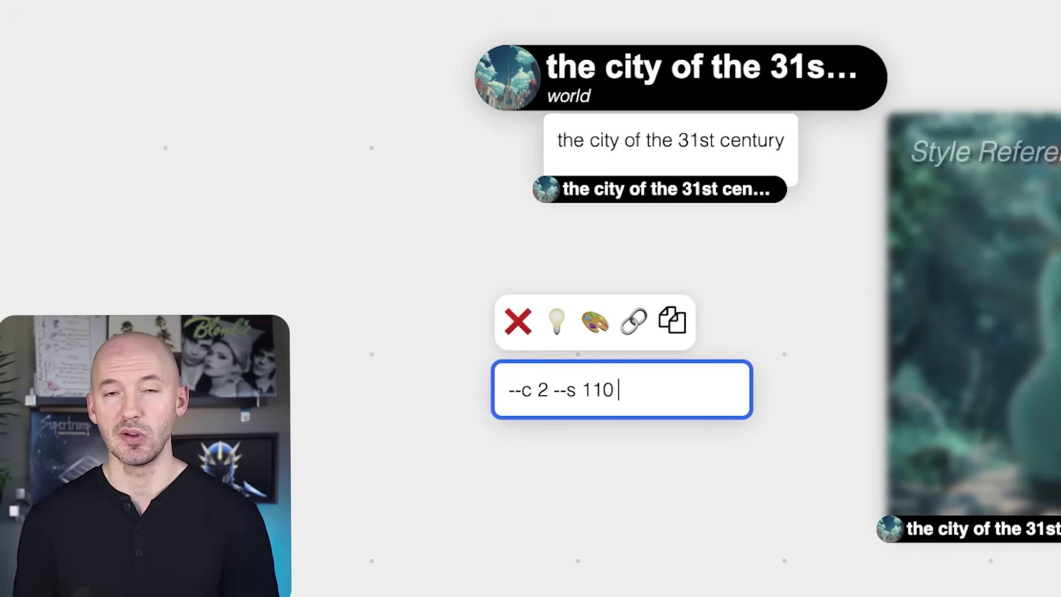
{"action": "left_click", "coordinate": [619, 382]}
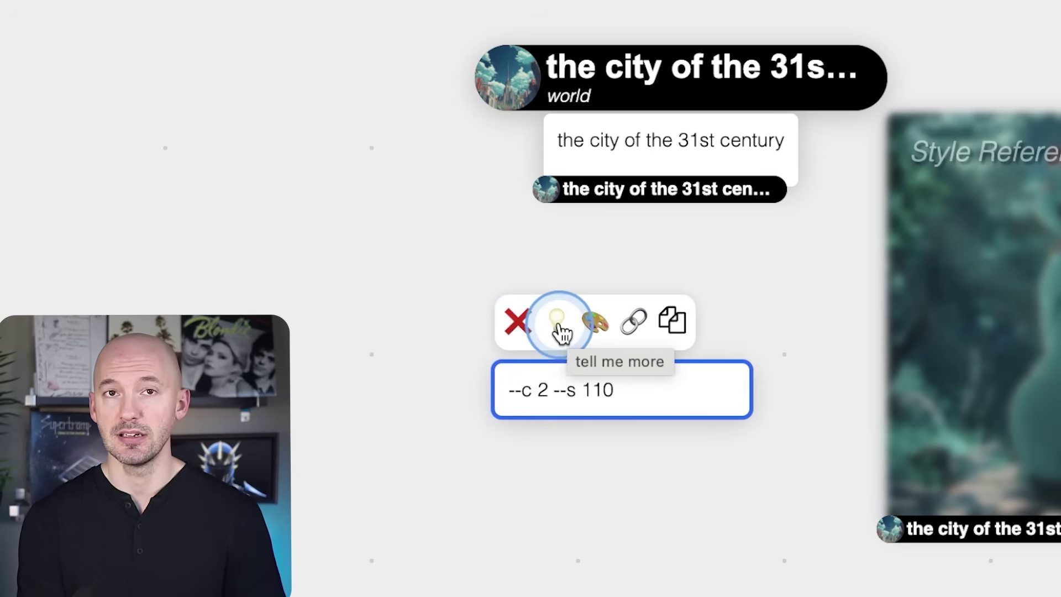
- Link the parameter note to the city of the 31st century world
{"action": "left_click", "coordinate": [633, 329]}
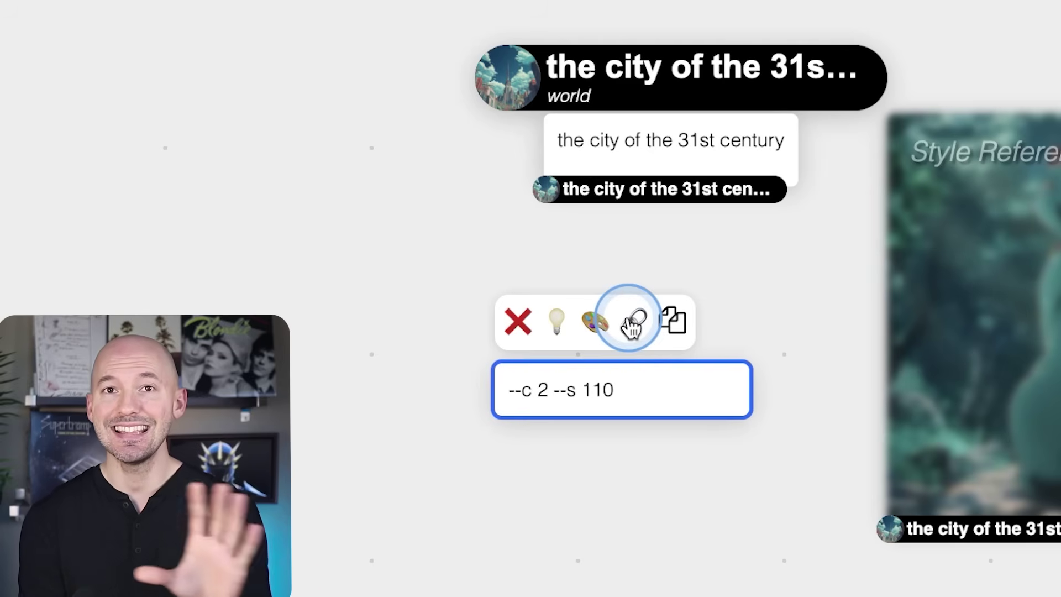
{"action": "left_click", "coordinate": [709, 193]}
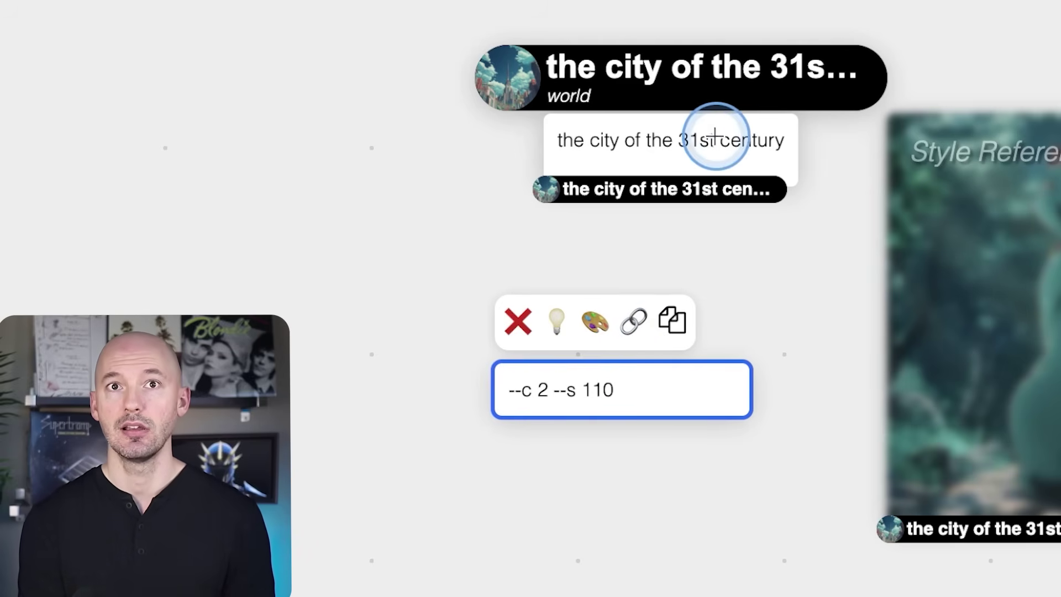
{"action": "left_click", "coordinate": [657, 132]}
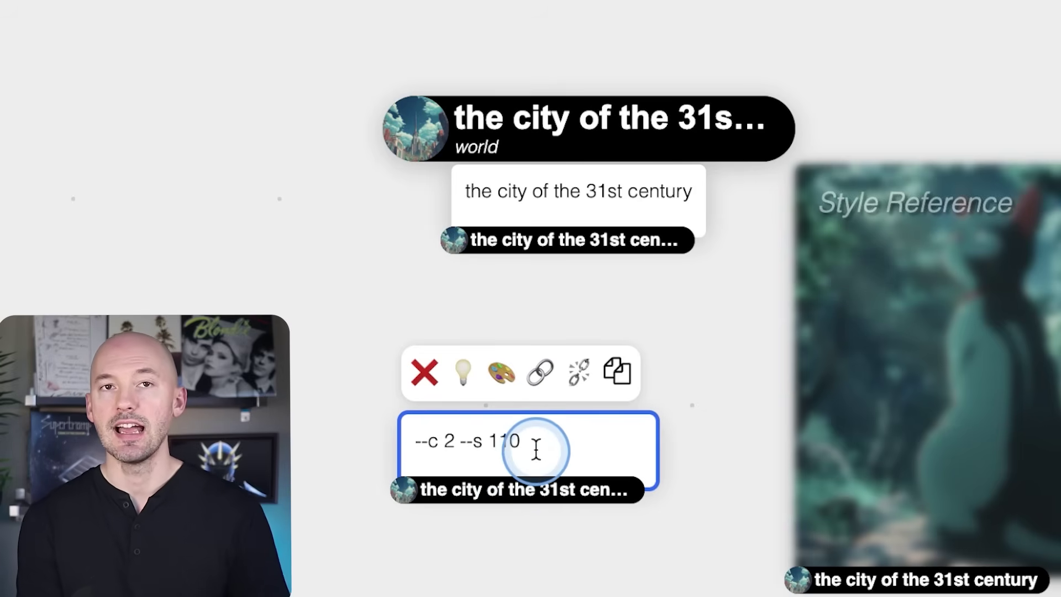
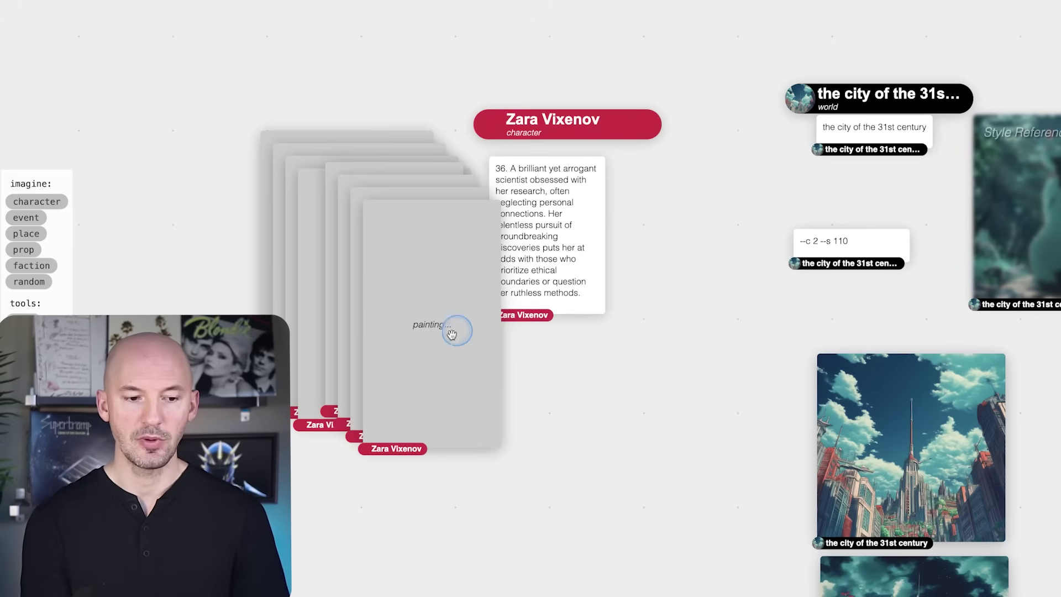
- Spread out the character's stacked portraits, then unlink the green-haired one from the character and move it aside
{"action": "left_click_drag", "start_coordinate": [457, 326], "coordinate": [190, 174]}
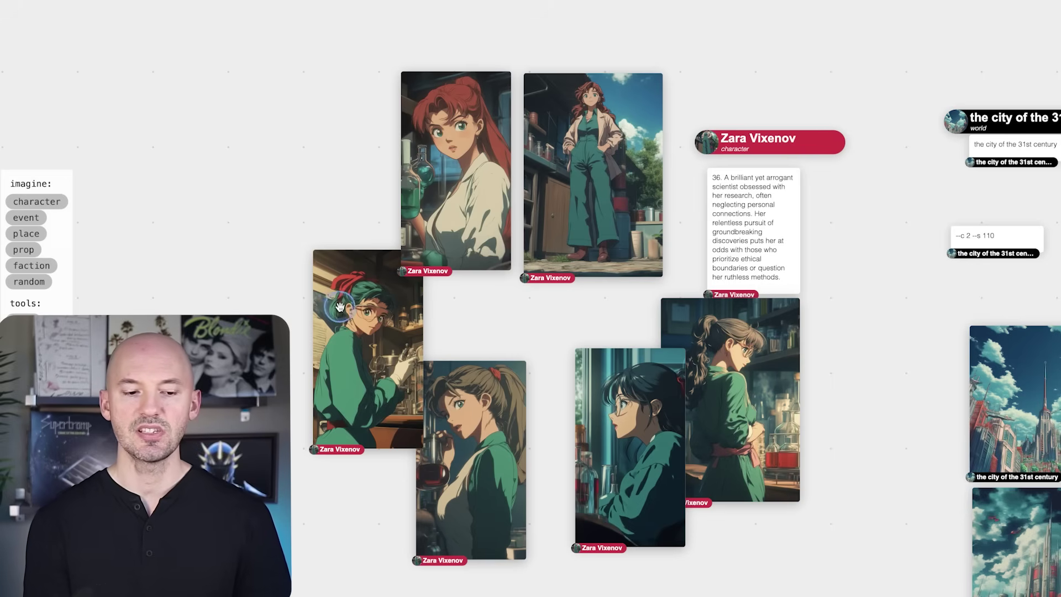
{"action": "left_click_drag", "start_coordinate": [379, 331], "coordinate": [275, 197]}
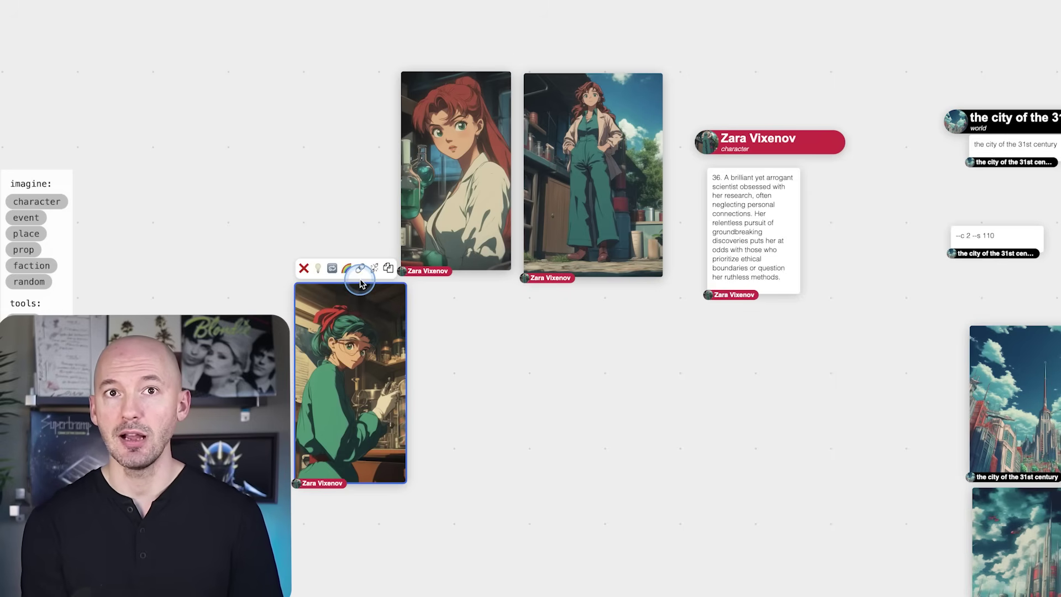
{"action": "left_click", "coordinate": [374, 271]}
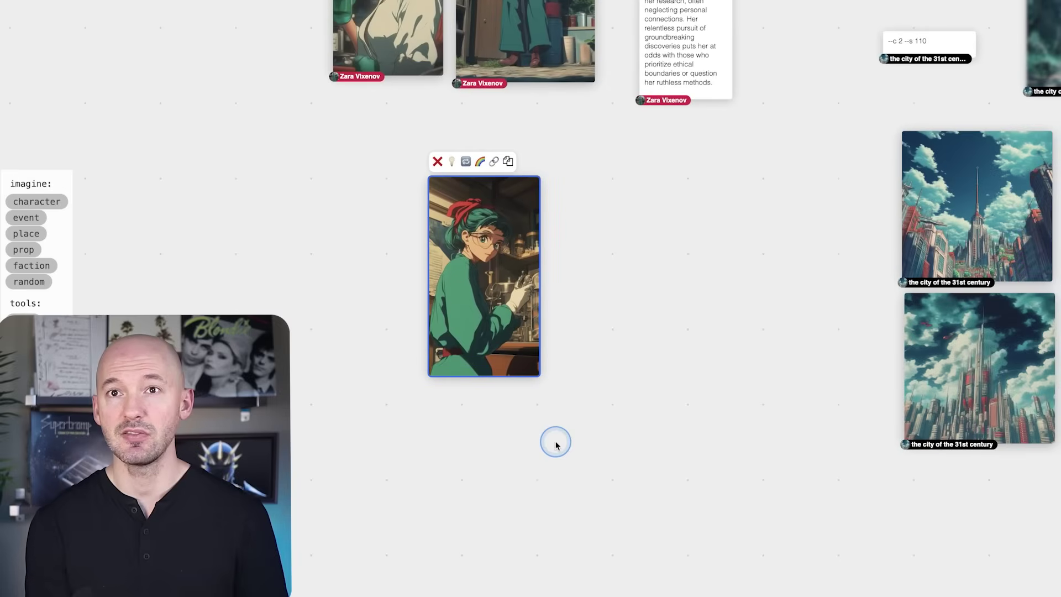
{"action": "left_click_drag", "start_coordinate": [487, 294], "coordinate": [815, 556]}
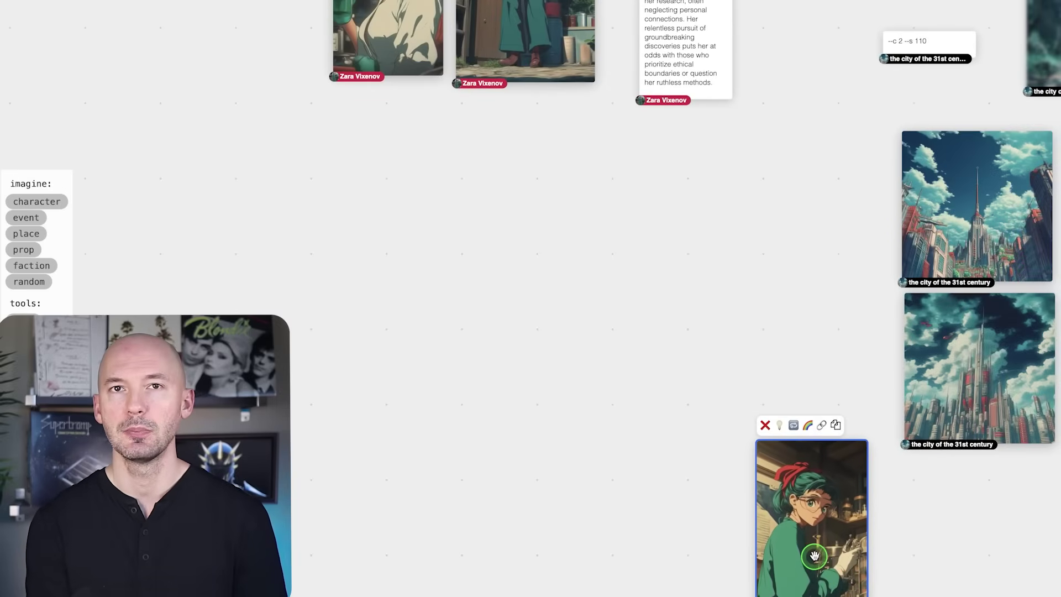
{"action": "left_click", "coordinate": [376, 315]}
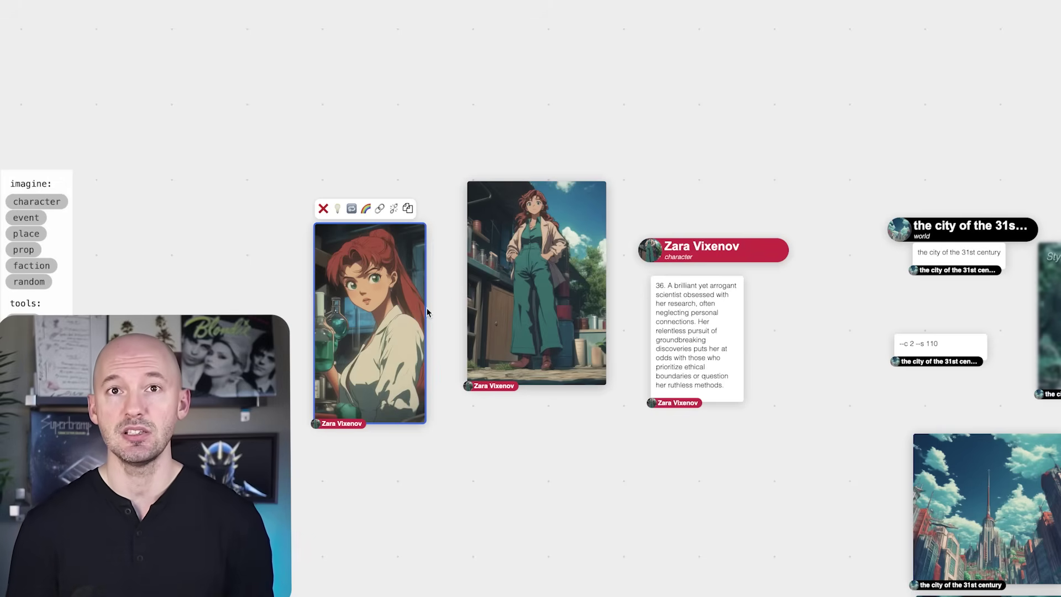
- Repaint the full-body portrait with the prompt "zara having a morning coffee", keeping the existing ingredients and "--c 2 --s 110"
{"action": "left_click", "coordinate": [503, 265]}
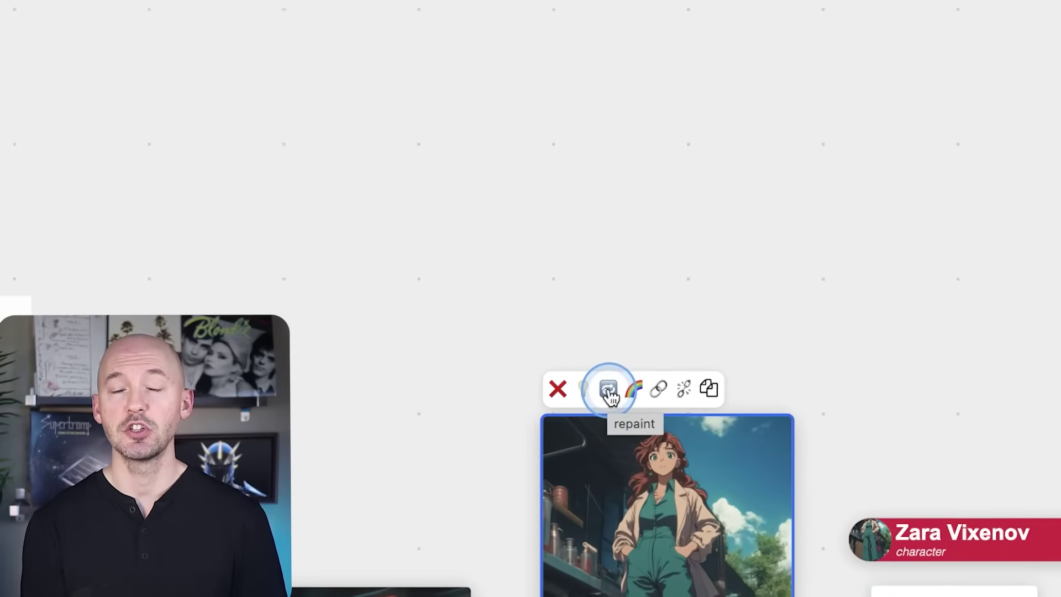
{"action": "left_click", "coordinate": [544, 344]}
{"action": "left_click_drag", "start_coordinate": [300, 108], "coordinate": [747, 290]}
{"action": "left_click_drag", "start_coordinate": [847, 336], "coordinate": [807, 353]}
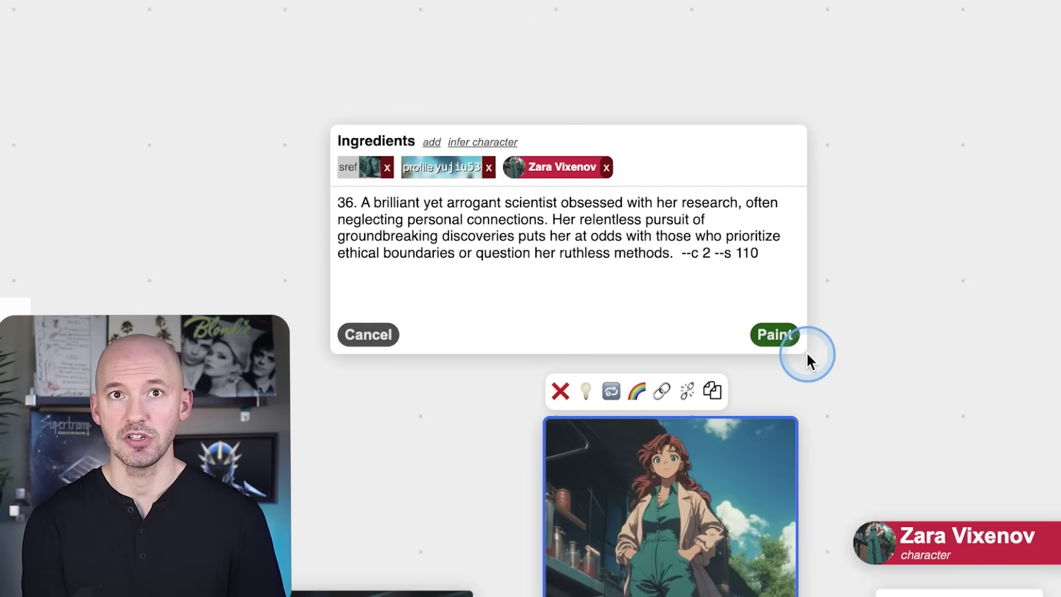
{"action": "left_click_drag", "start_coordinate": [665, 252], "coordinate": [343, 202]}
{"action": "type", "text": "zara having a mornin"}
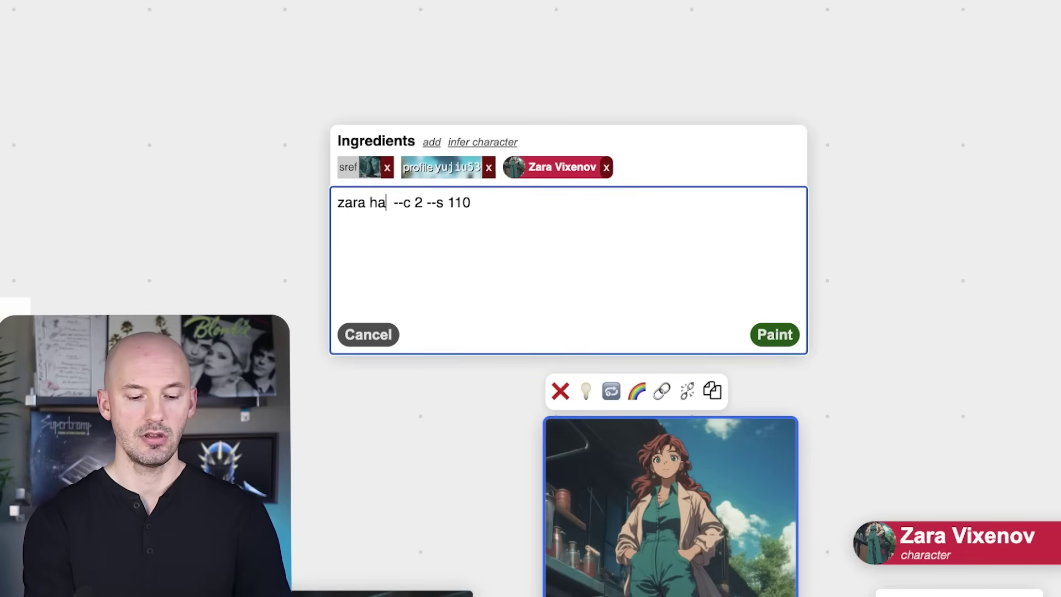
{"action": "type", "text": "g coff"}
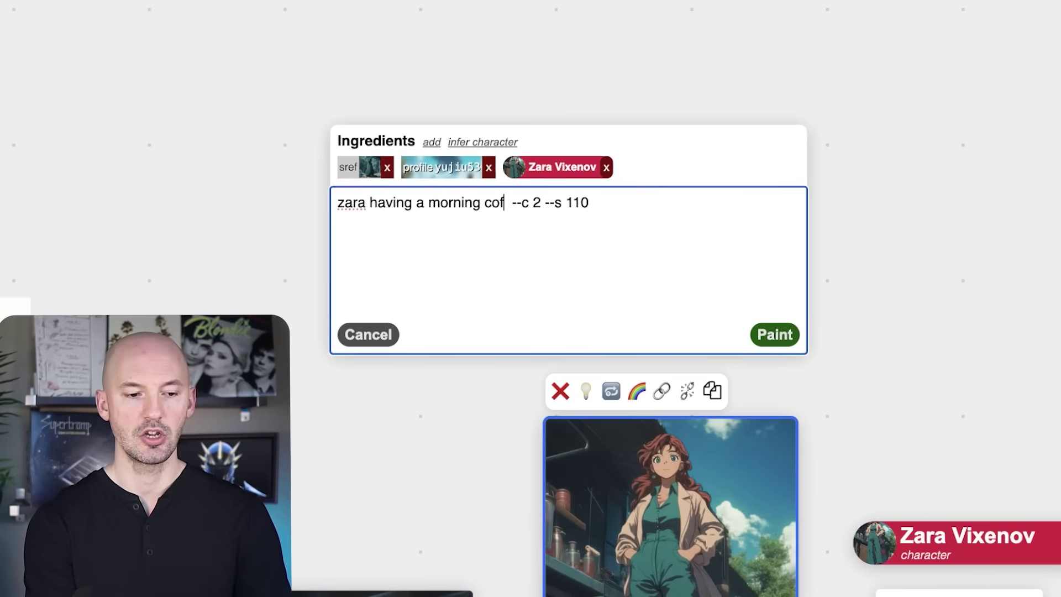
{"action": "key", "text": "Return"}
- Spread the four new coffee images apart above the character's portraits
{"action": "mouse_move", "coordinate": [486, 304]}
{"action": "left_mouse_down"}
{"action": "mouse_move", "coordinate": [409, 341]}
{"action": "mouse_move", "coordinate": [315, 363]}
{"action": "left_mouse_up"}
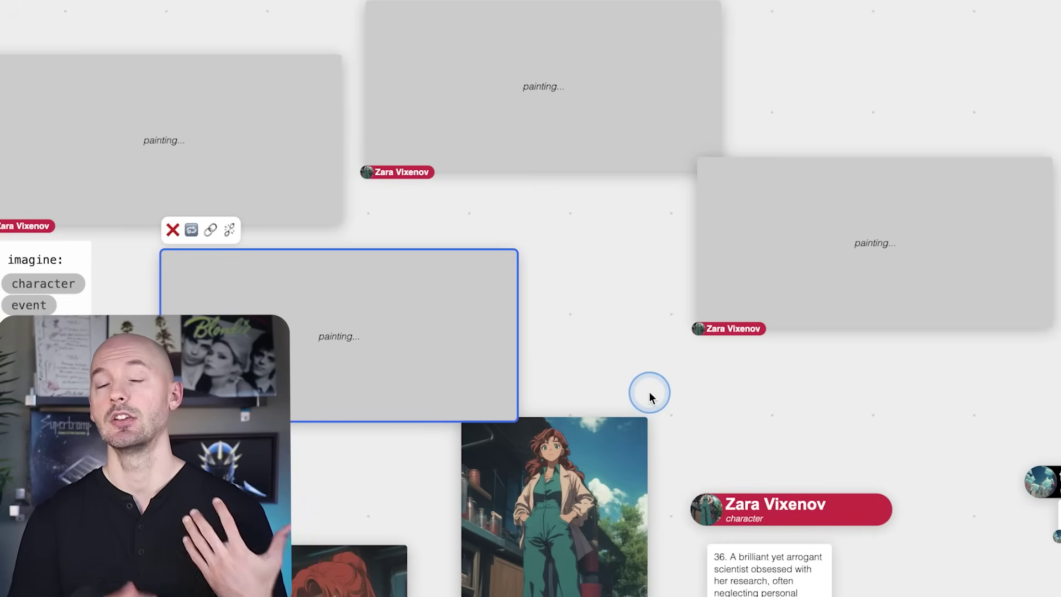
{"action": "scroll", "coordinate": [755, 392], "scroll_direction": "left", "scroll_amount": 5}
{"action": "scroll", "coordinate": [755, 392], "scroll_direction": "up", "scroll_amount": 2}
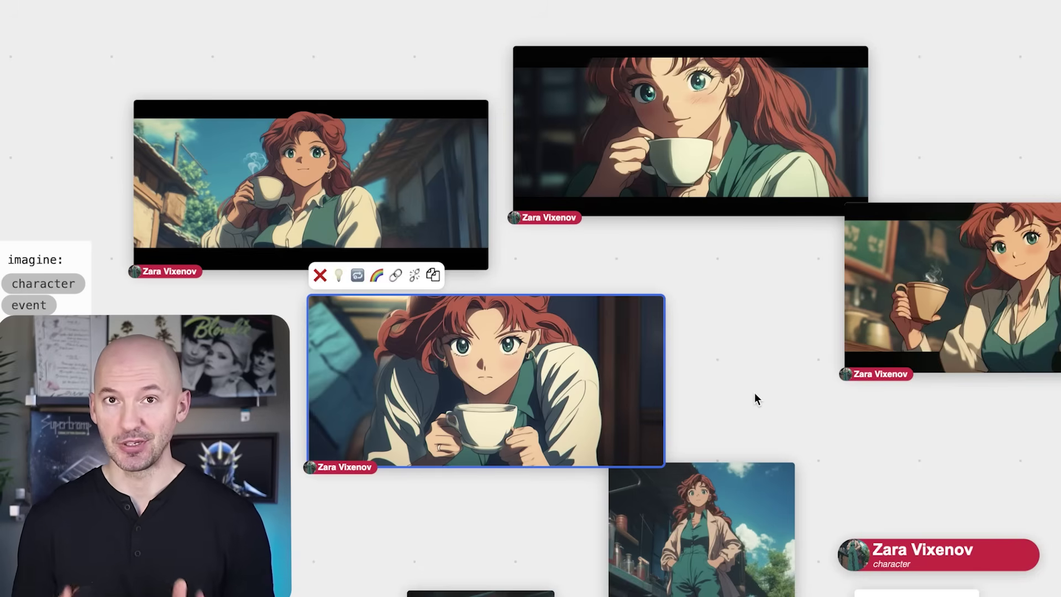
{"action": "left_click_drag", "start_coordinate": [862, 332], "coordinate": [794, 369]}
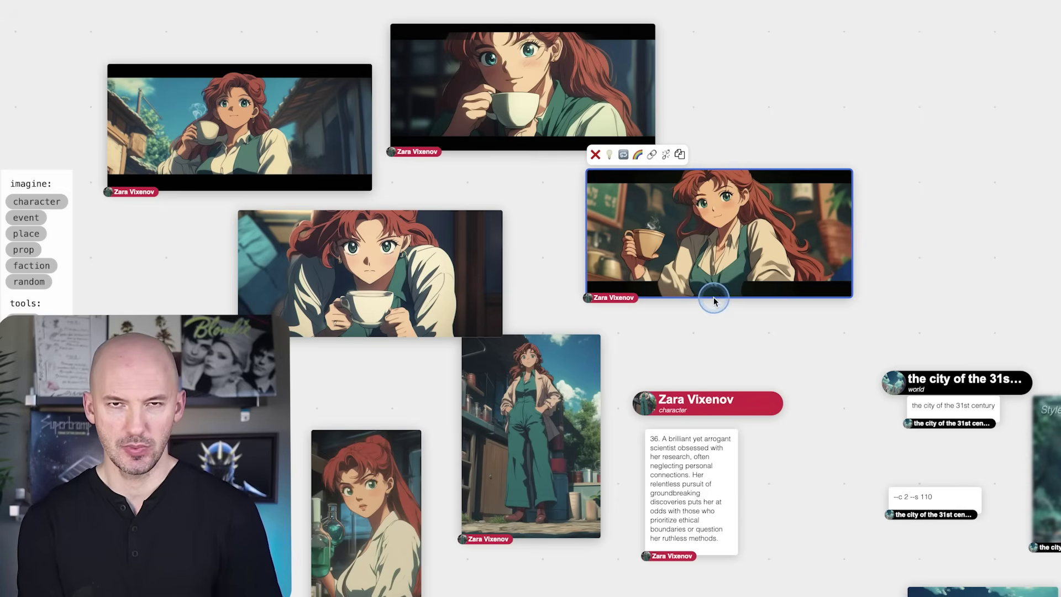
- Add a new place on the empty canvas area above the style reference and have its name and description generated automatically
{"action": "scroll", "coordinate": [658, 321], "scroll_direction": "right", "scroll_amount": 10}
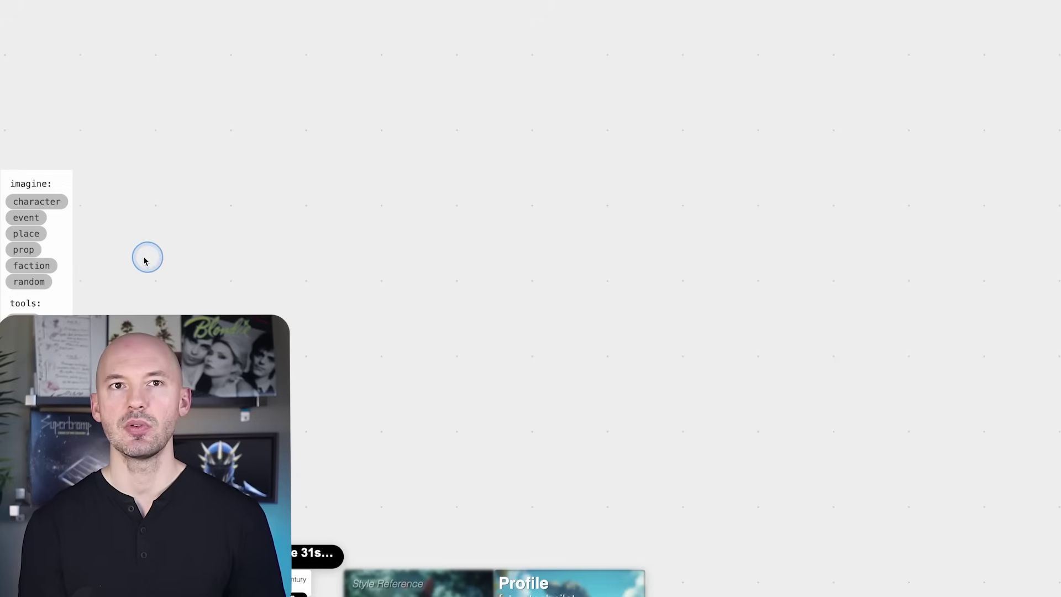
{"action": "left_click", "coordinate": [33, 234]}
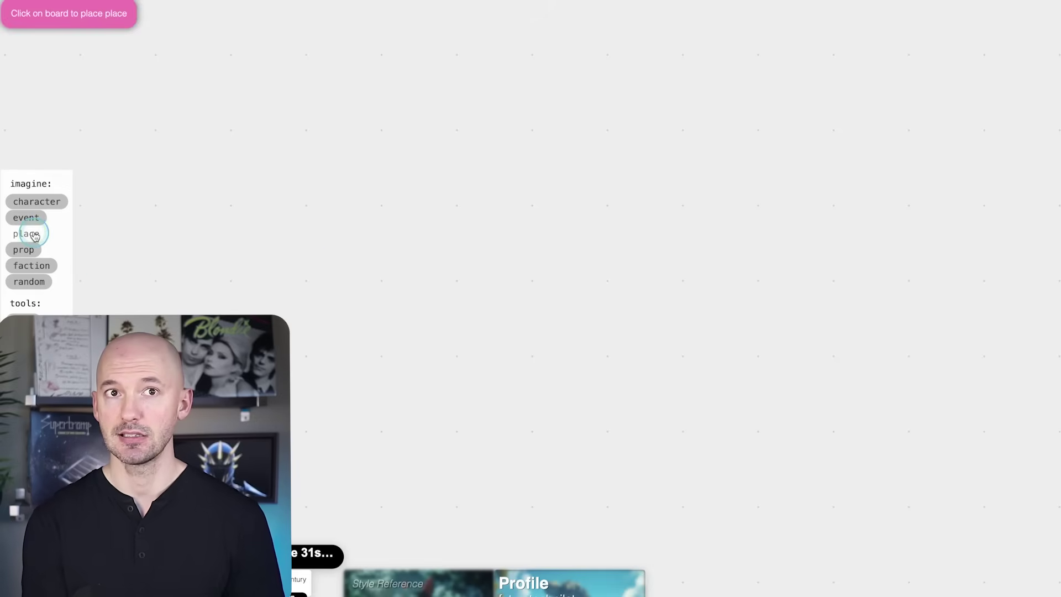
{"action": "left_click", "coordinate": [691, 257]}
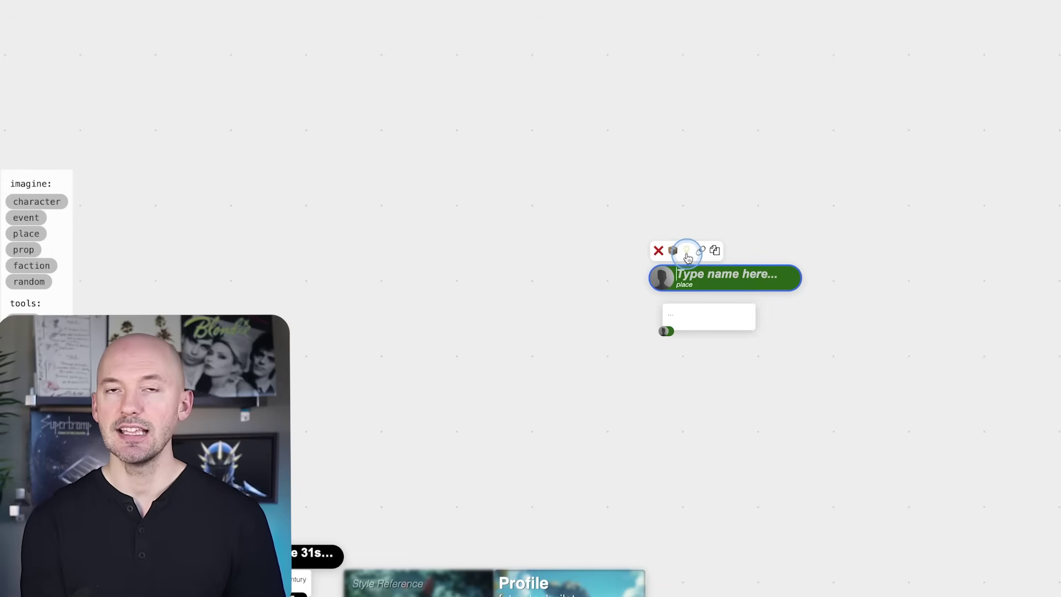
{"action": "left_click", "coordinate": [687, 251]}
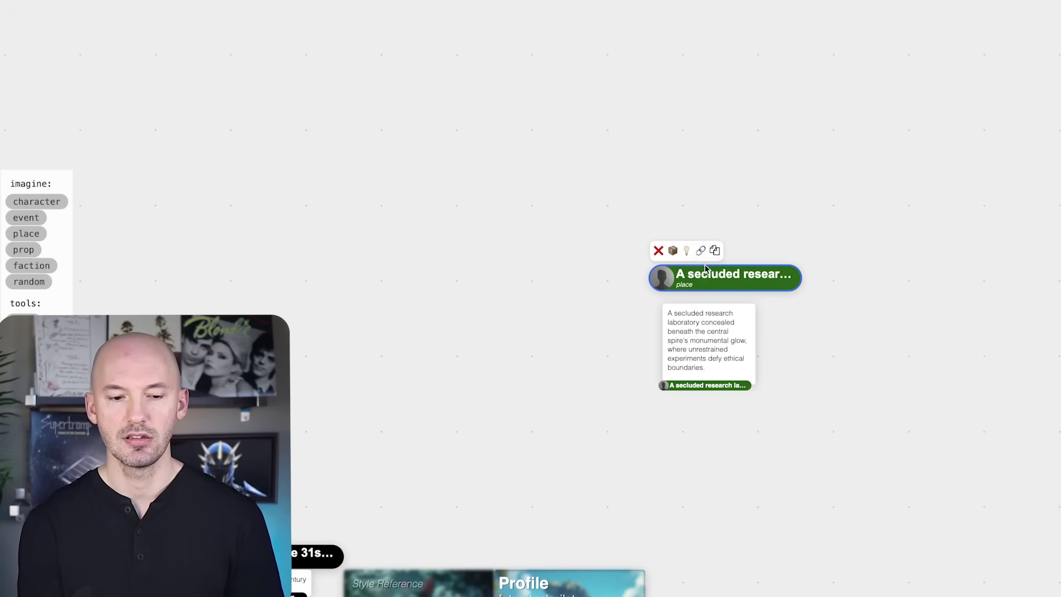
{"action": "left_click", "coordinate": [742, 275]}
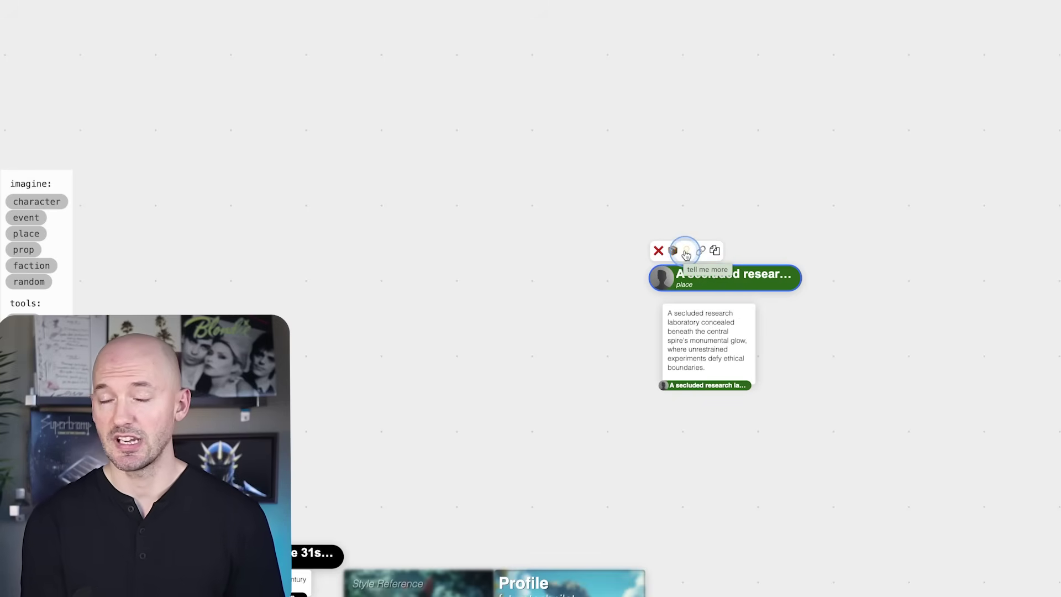
- Paint images from the secluded research laboratory's description note and spread them out around the place's title
{"action": "left_click", "coordinate": [696, 328]}
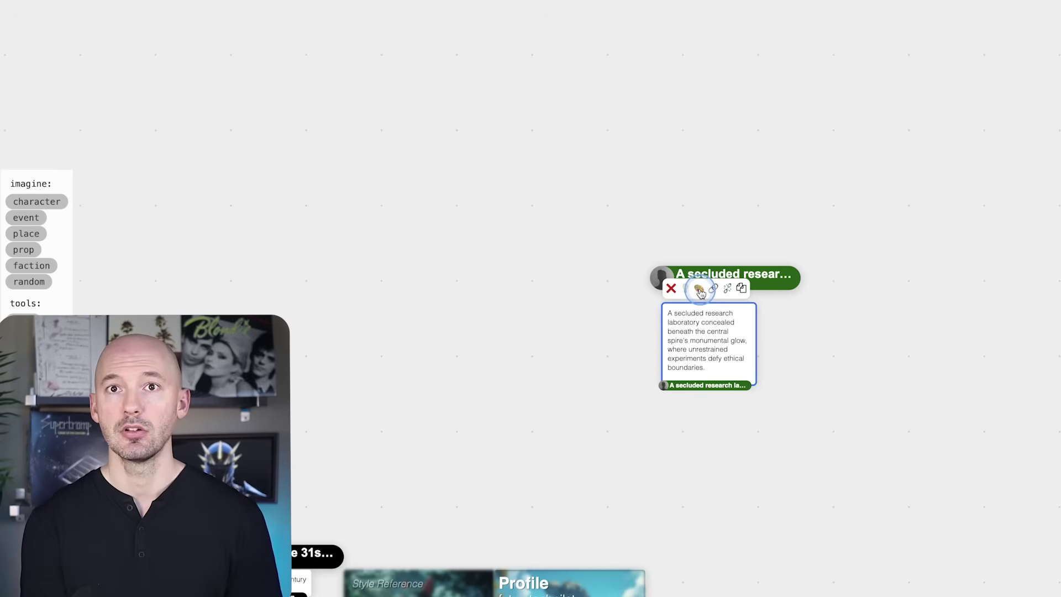
{"action": "left_click", "coordinate": [699, 289]}
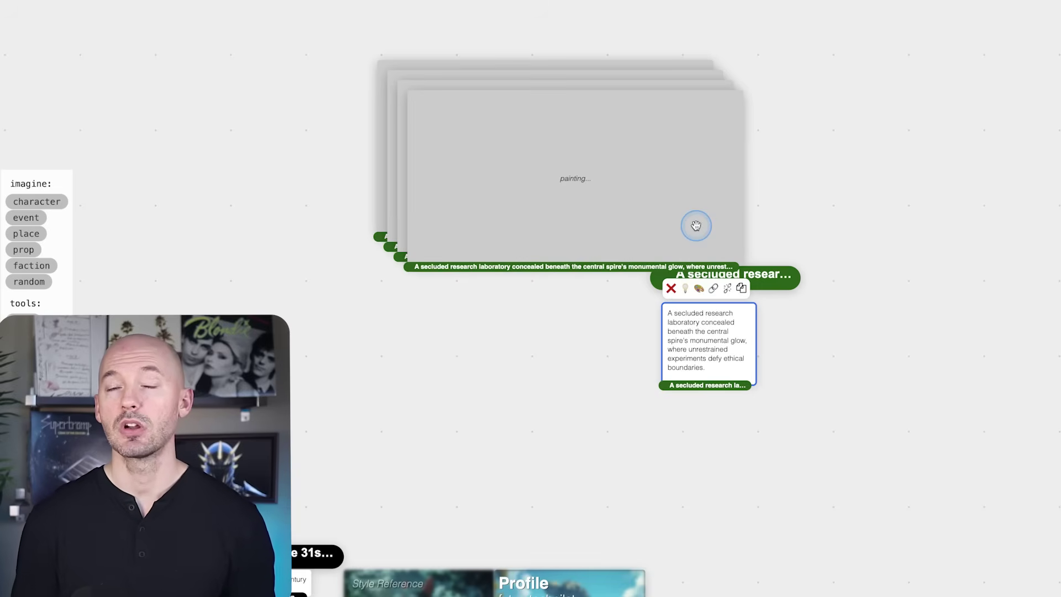
{"action": "left_click", "coordinate": [908, 112]}
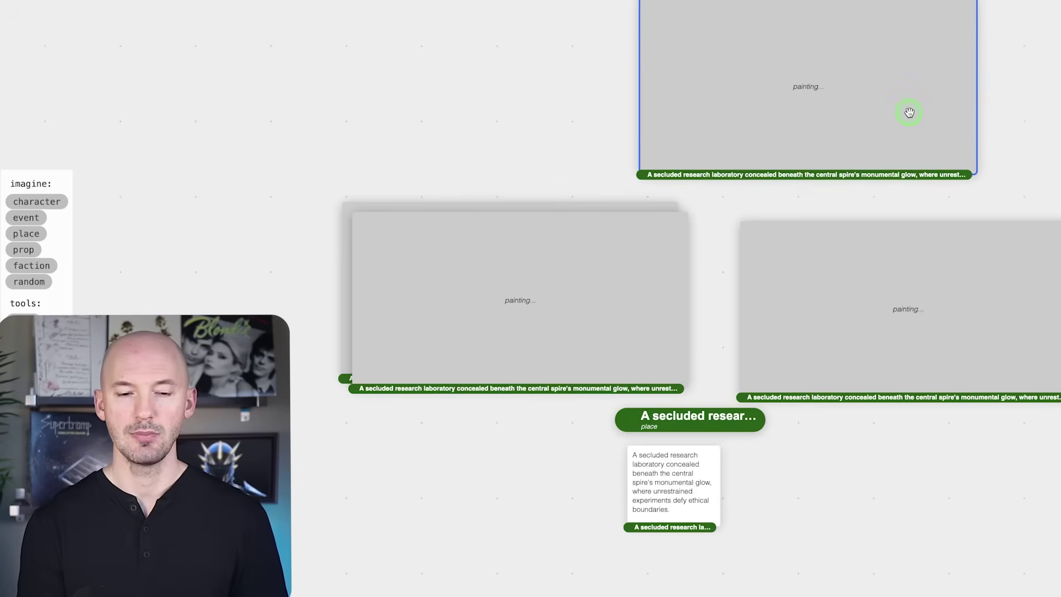
{"action": "left_click", "coordinate": [514, 275]}
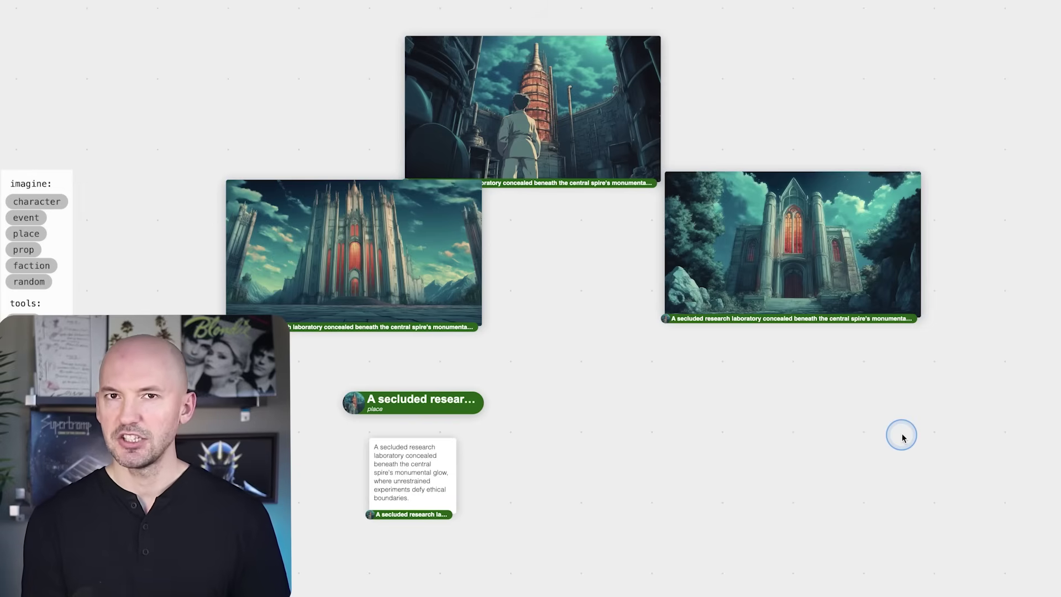
- Select the whole research laboratory group, including its title, note and images, and move it upward on the canvas
{"action": "left_click_drag", "start_coordinate": [901, 483], "coordinate": [296, 114]}
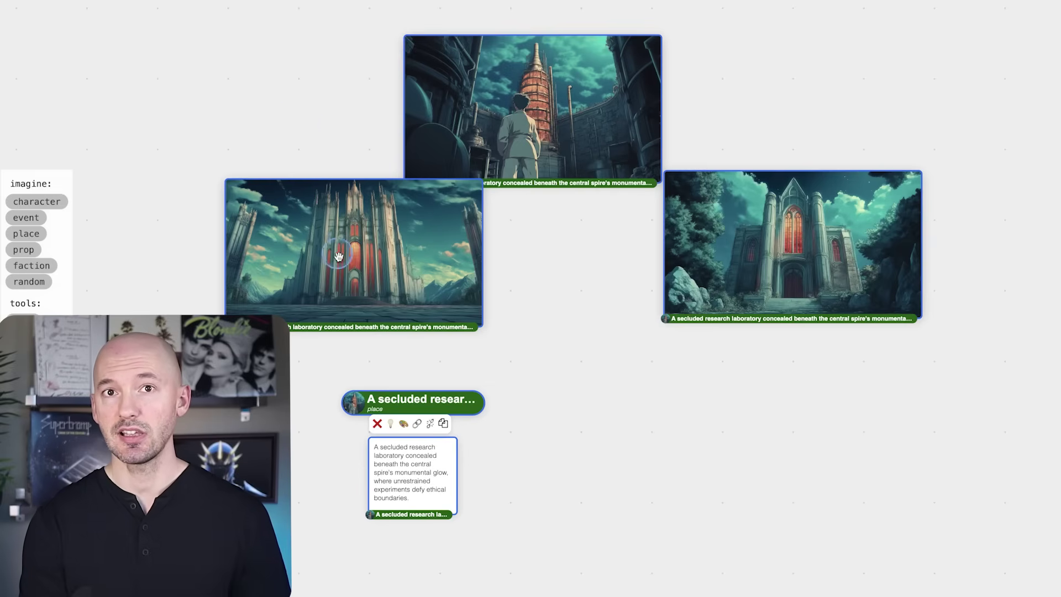
{"action": "left_click", "coordinate": [533, 474]}
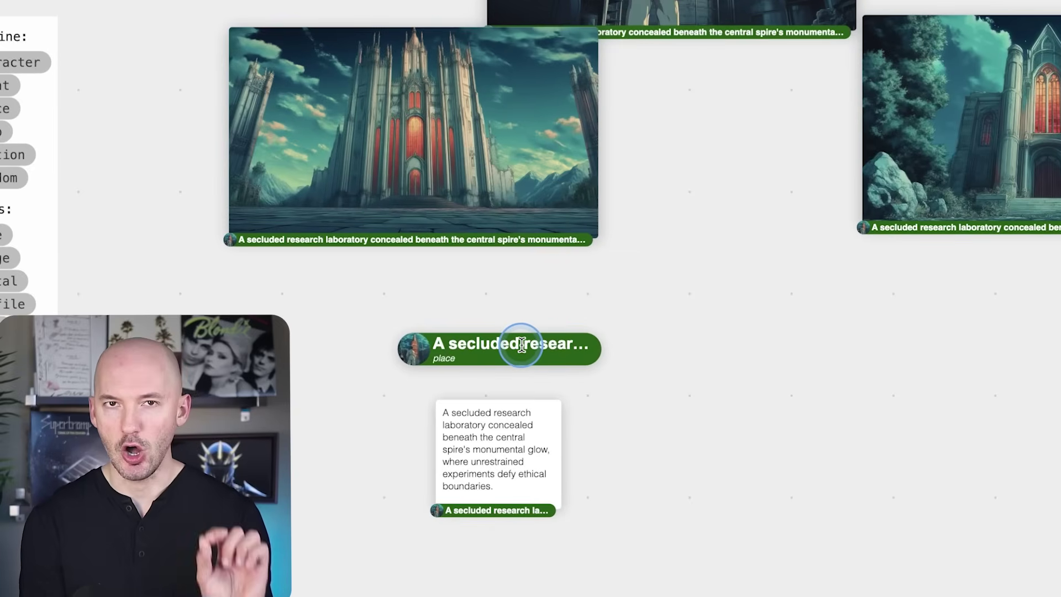
{"action": "double_click", "coordinate": [521, 345]}
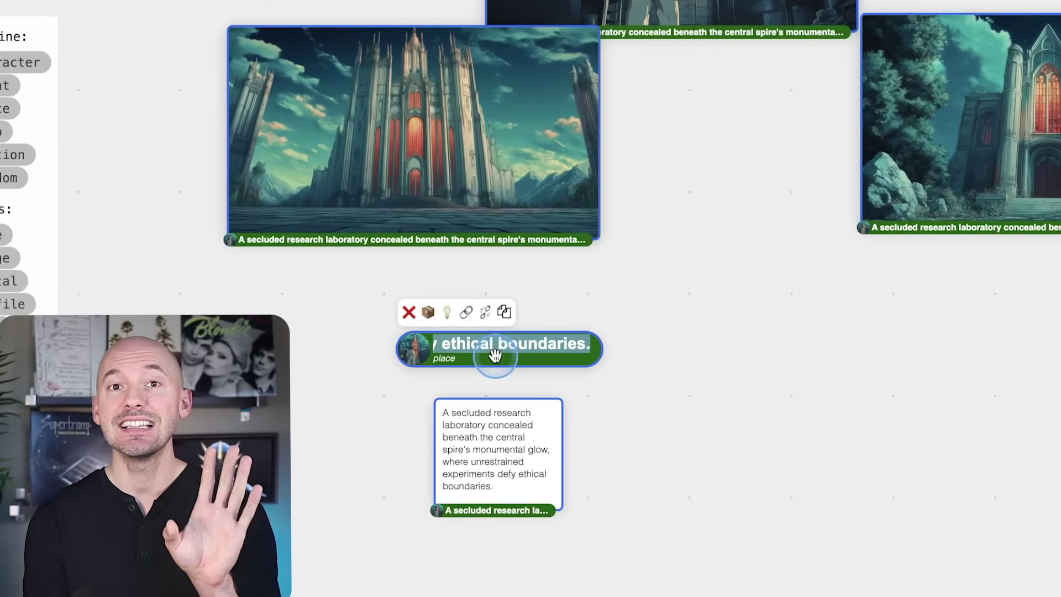
{"action": "left_click_drag", "start_coordinate": [495, 355], "coordinate": [468, 86]}
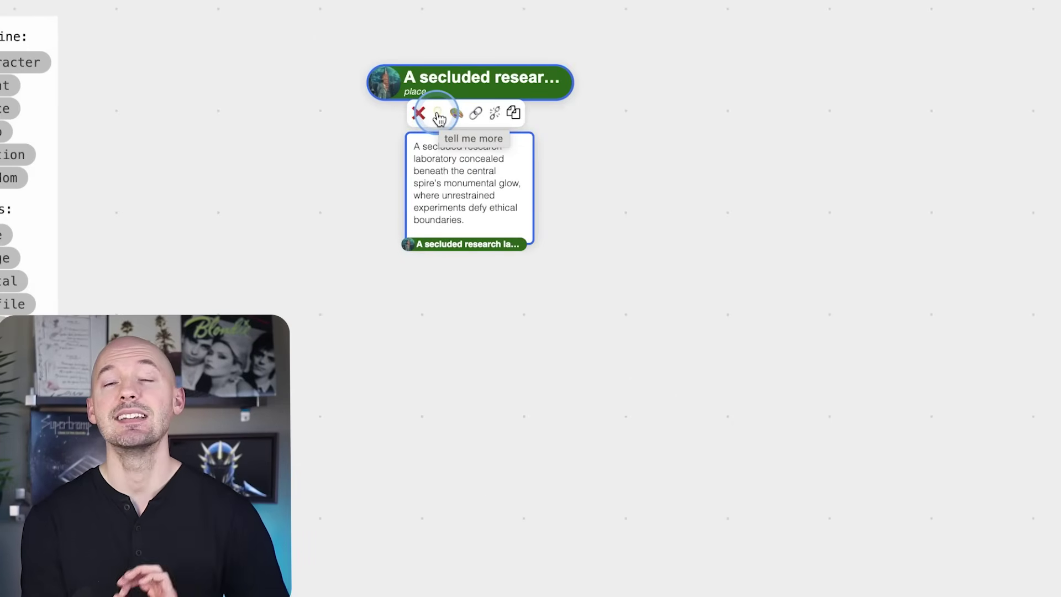
- Generate a further note that expands on the secluded research laboratory's description and link it to the place
{"action": "left_click", "coordinate": [438, 116]}
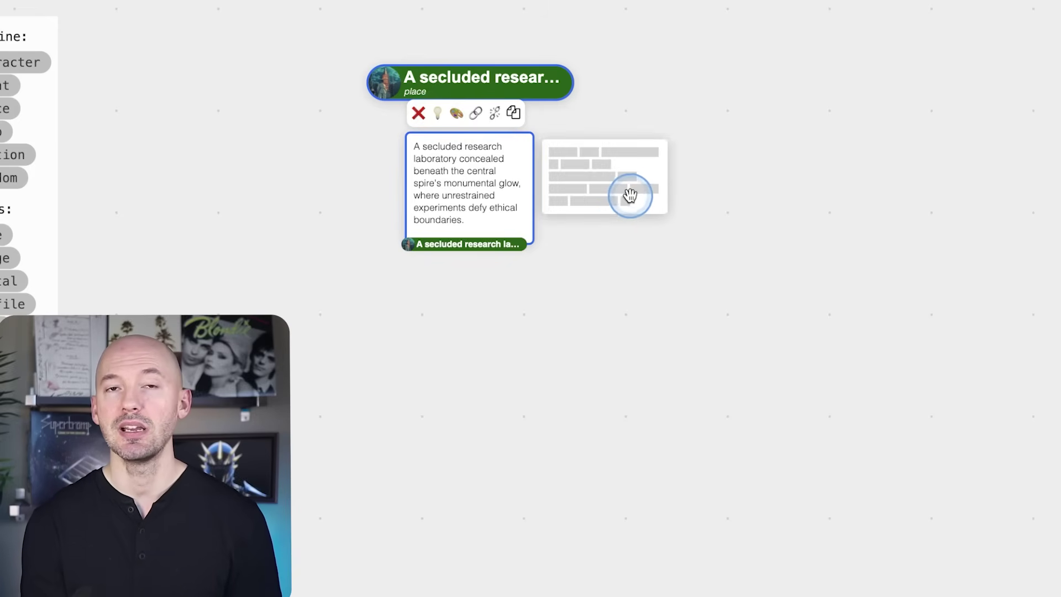
{"action": "left_click", "coordinate": [627, 205]}
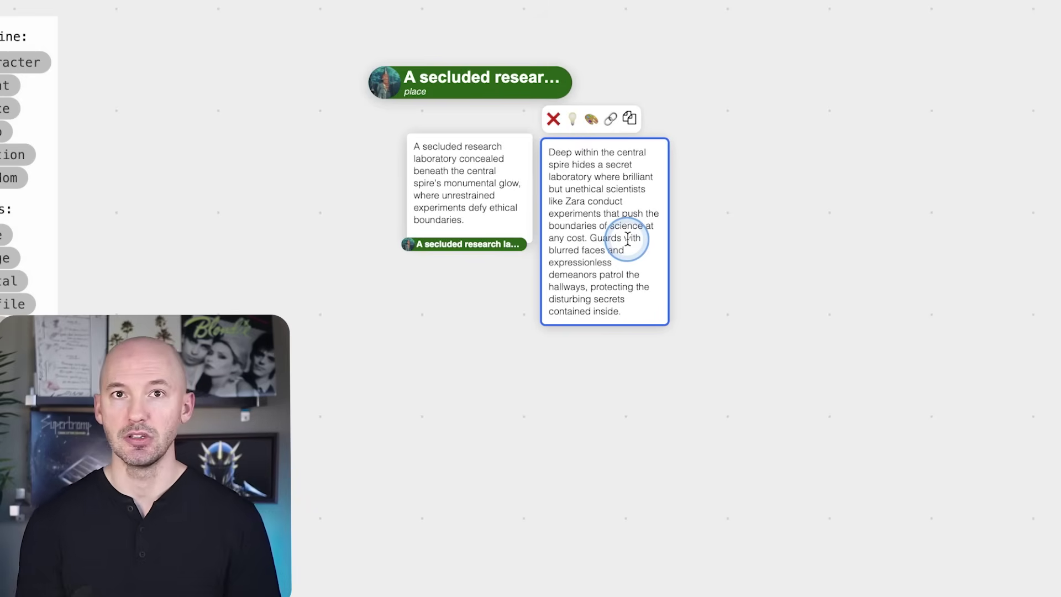
{"action": "left_click", "coordinate": [498, 194]}
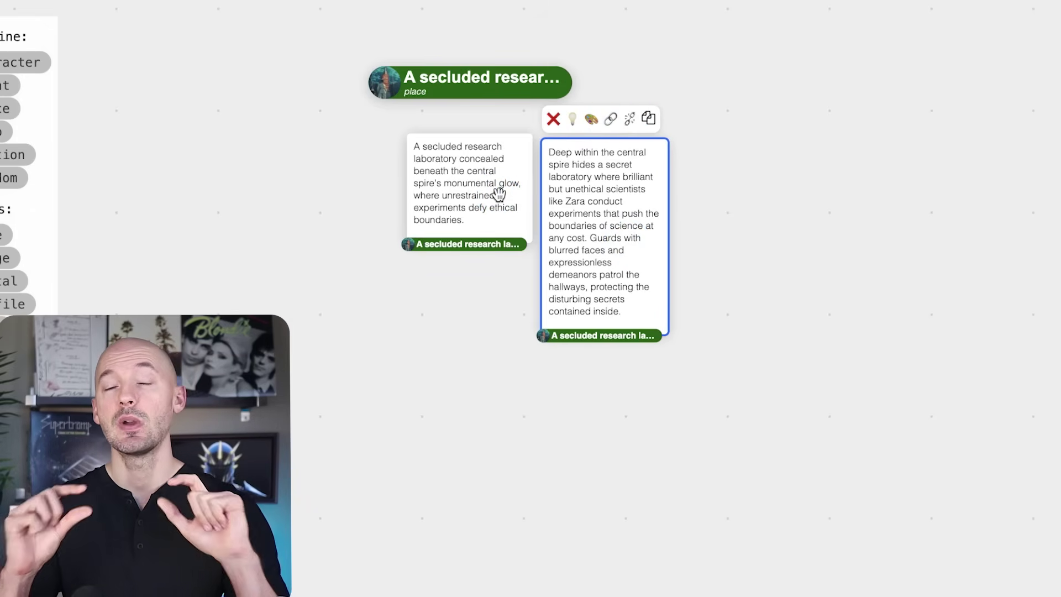
{"action": "left_click", "coordinate": [489, 100]}
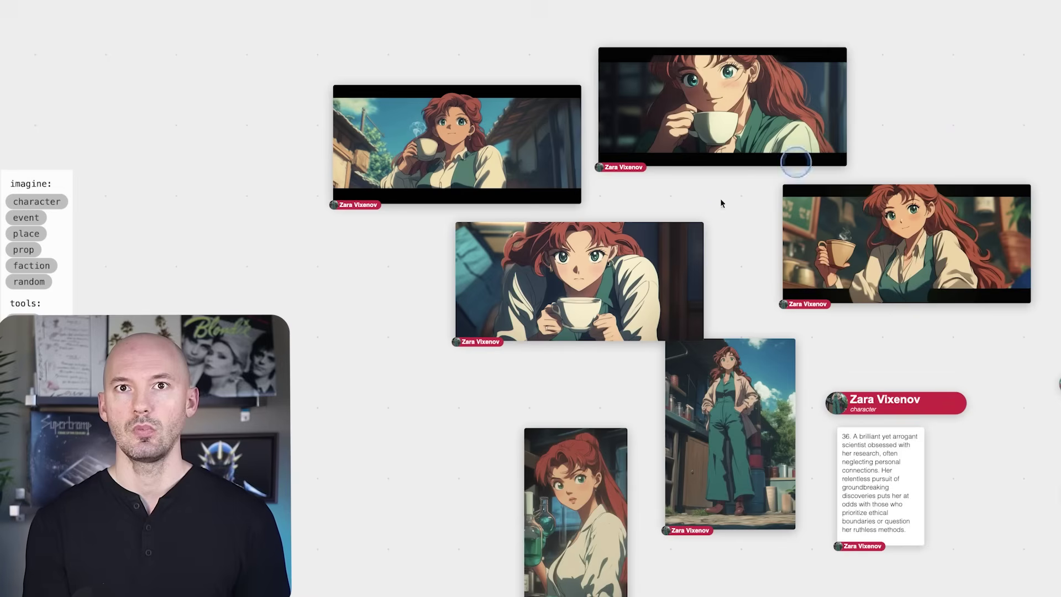
- Add a character with generated name and description on the empty canvas beside the scientist's images and delete the unfinished placeholder character
{"action": "left_click_drag", "start_coordinate": [385, 367], "coordinate": [715, 158]}
{"action": "left_click", "coordinate": [37, 201]}
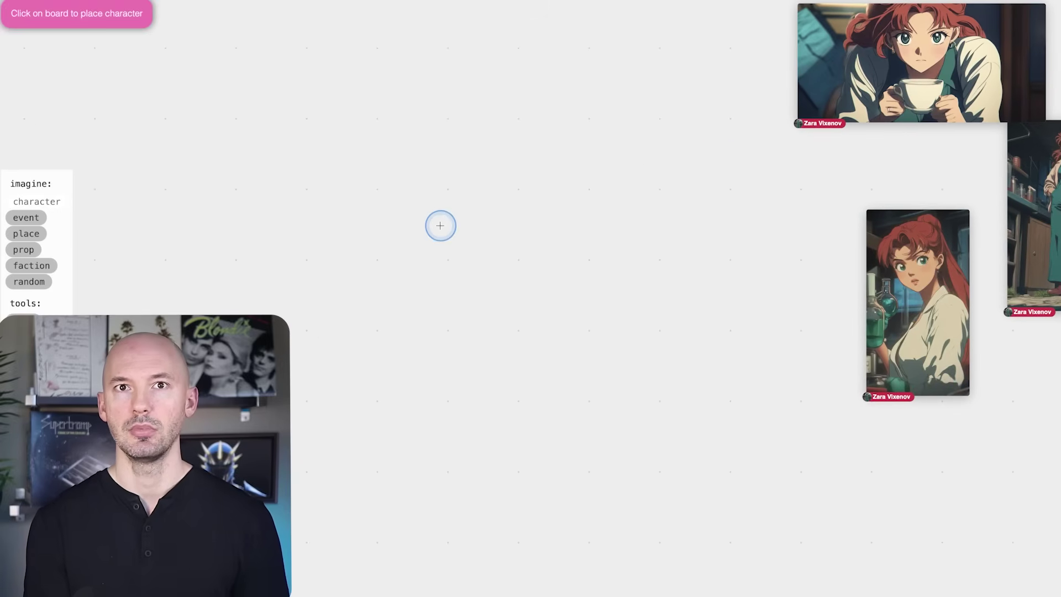
{"action": "left_click", "coordinate": [438, 224]}
{"action": "left_click", "coordinate": [474, 214]}
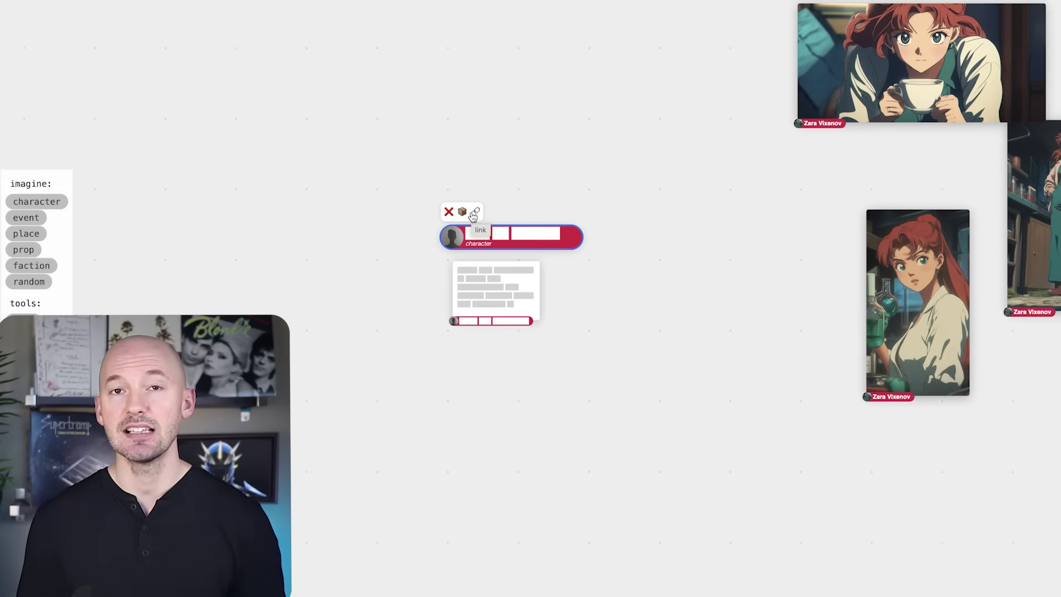
{"action": "left_click", "coordinate": [473, 214]}
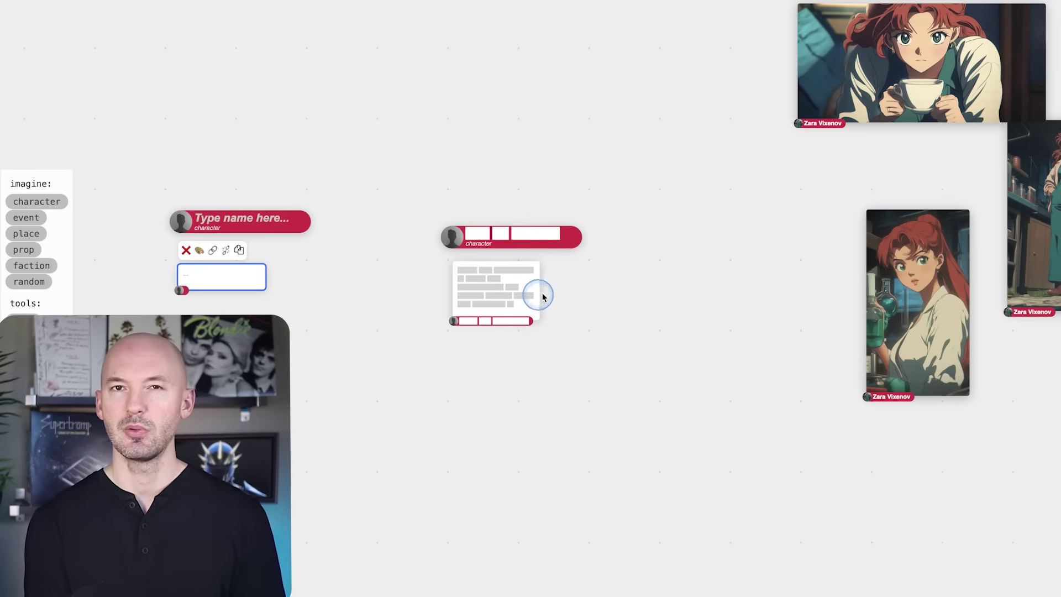
{"action": "left_click", "coordinate": [239, 221]}
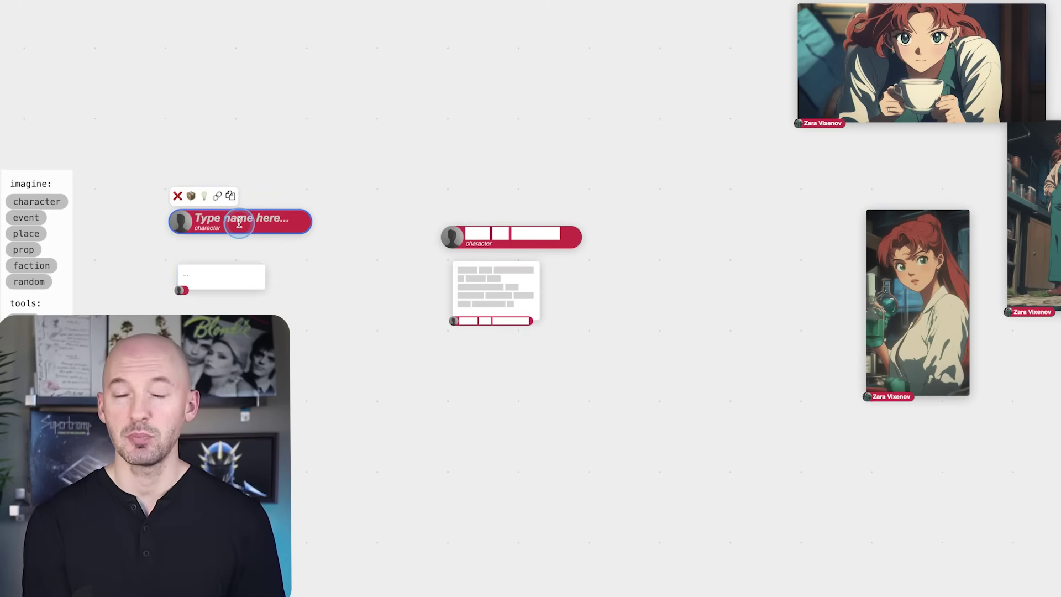
{"action": "left_click", "coordinate": [203, 201]}
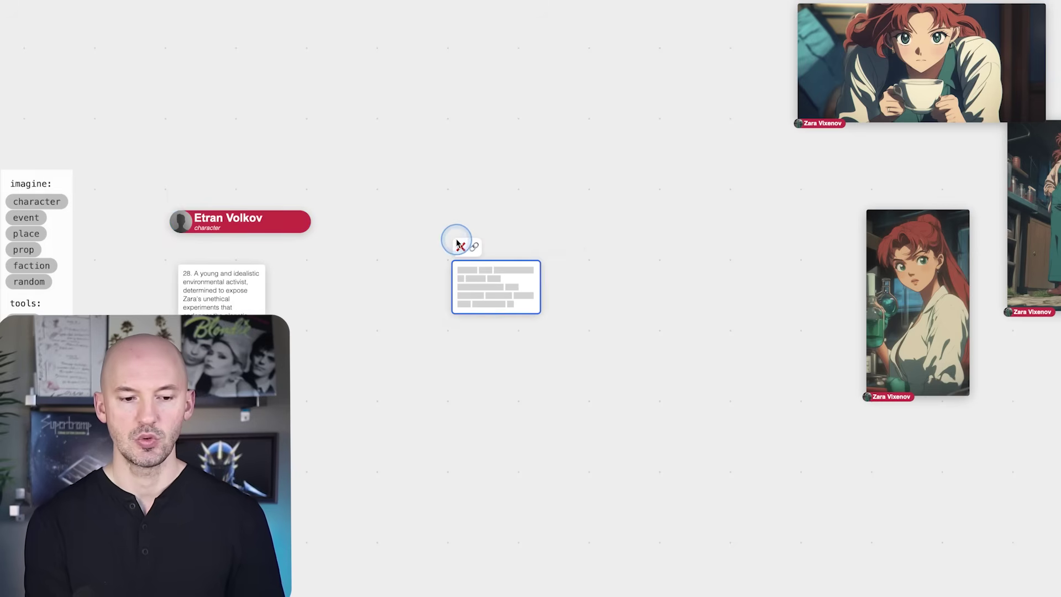
{"action": "left_click", "coordinate": [460, 247]}
{"action": "left_click_drag", "start_coordinate": [336, 316], "coordinate": [554, 265]}
- Paint images from the new character's note with the prompt shortened to "28. A young and idealistic environmental activist, --c 2 --s 110"
{"action": "left_click", "coordinate": [436, 279]}
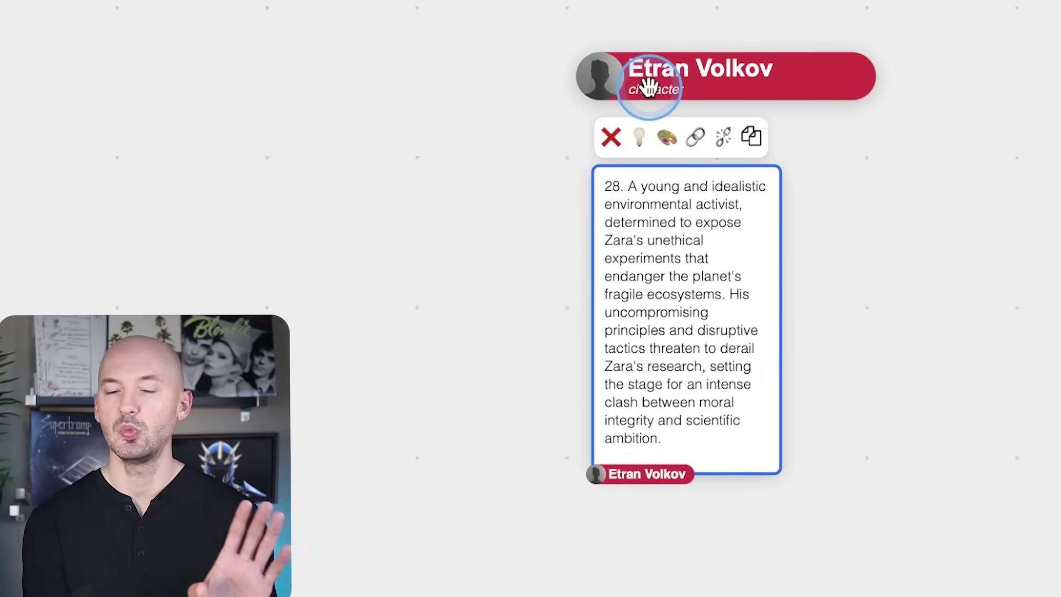
{"action": "left_click", "coordinate": [641, 269]}
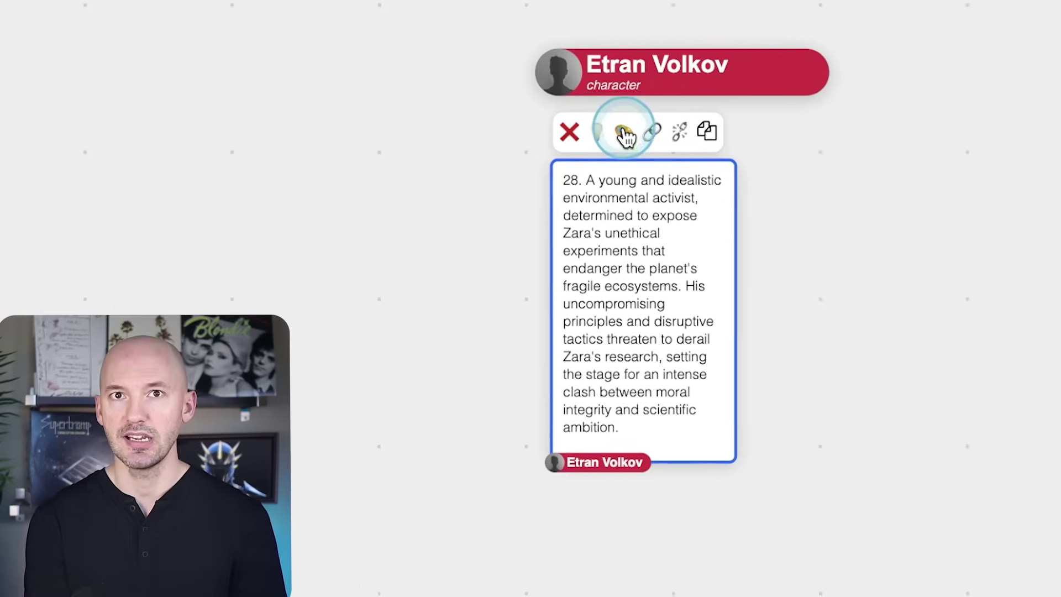
{"action": "left_click_drag", "start_coordinate": [634, 155], "coordinate": [954, 596]}
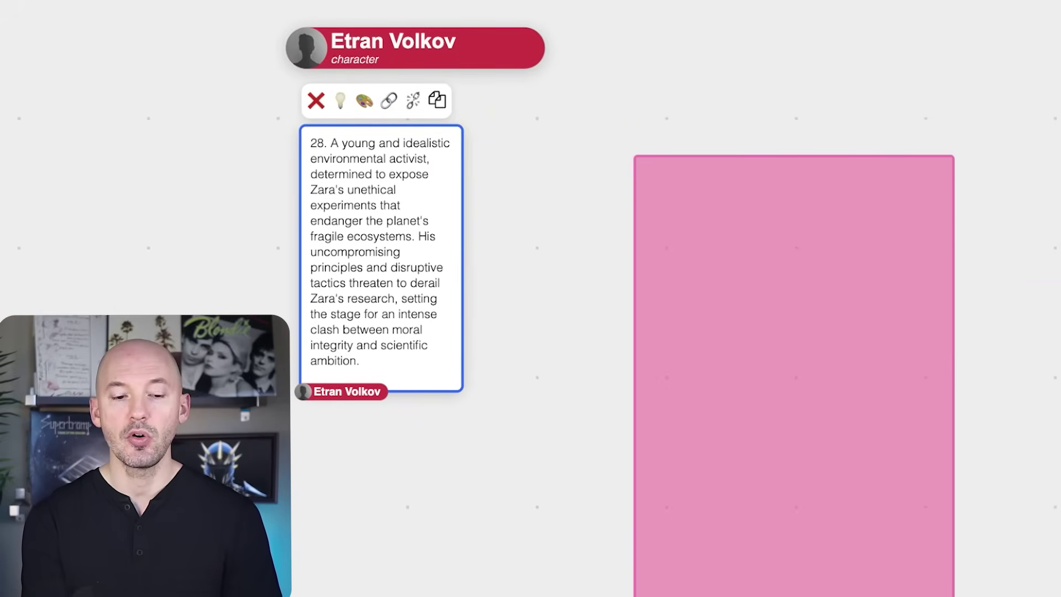
{"action": "left_click_drag", "start_coordinate": [939, 229], "coordinate": [715, 329]}
{"action": "key", "text": "BackSpace"}
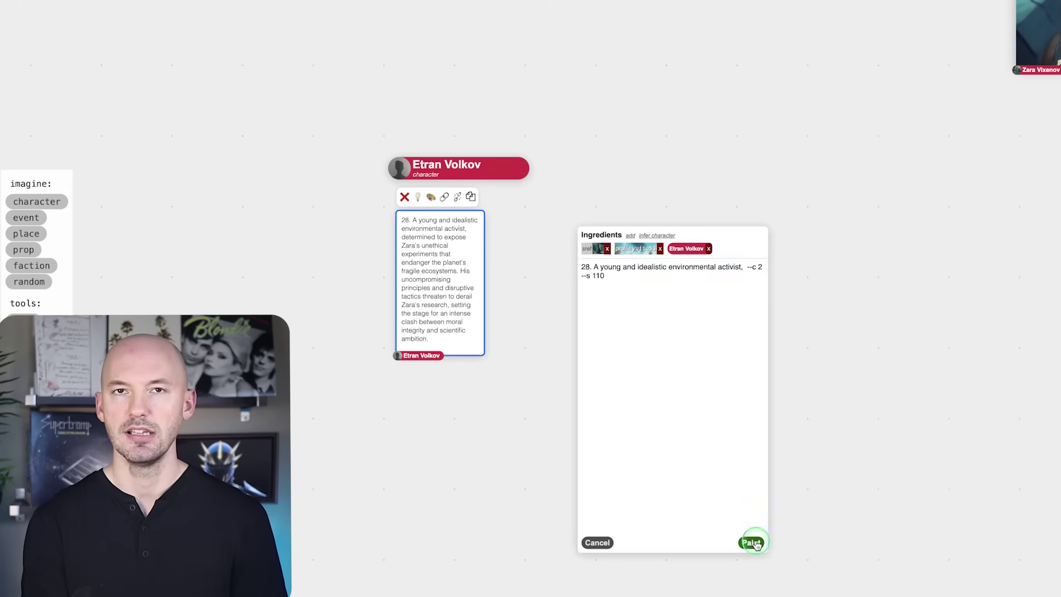
{"action": "left_click", "coordinate": [751, 540]}
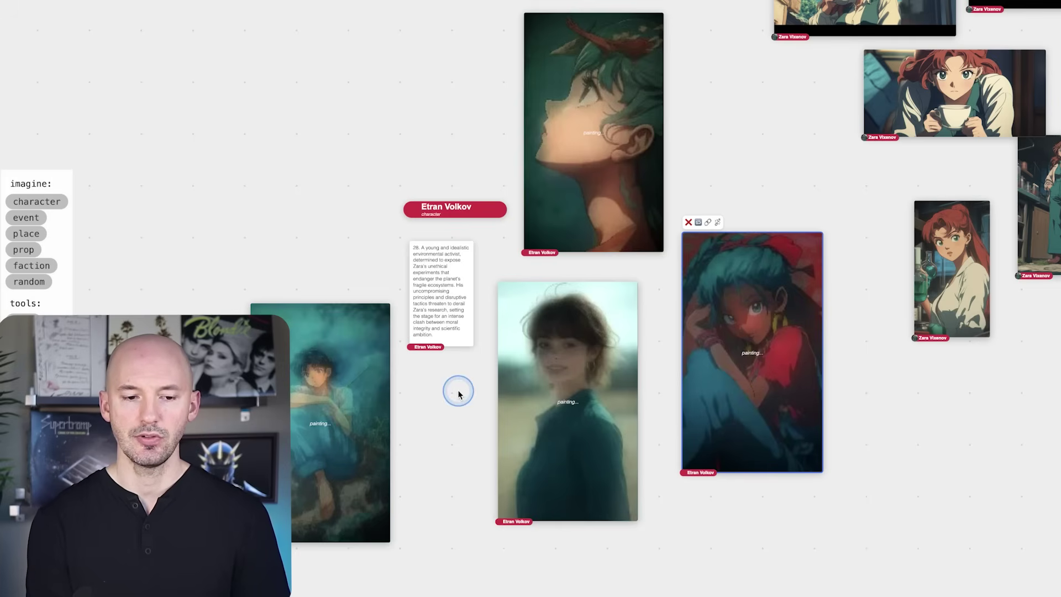
- Switch to Midjourney and look over the freshly painted activist portraits
{"action": "left_click_drag", "start_coordinate": [440, 439], "coordinate": [433, 479]}
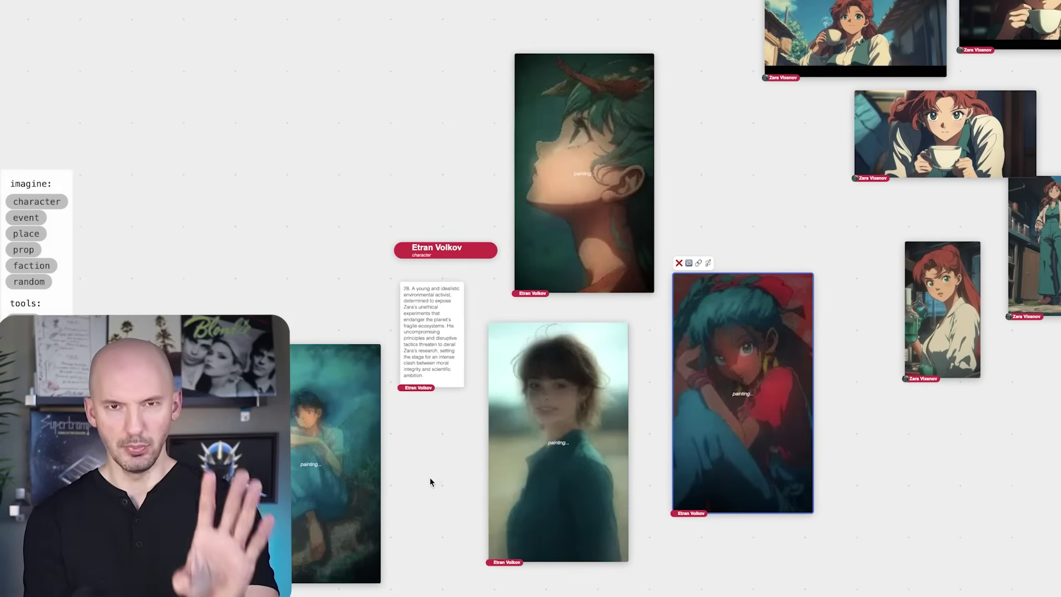
{"action": "left_click", "coordinate": [486, 454]}
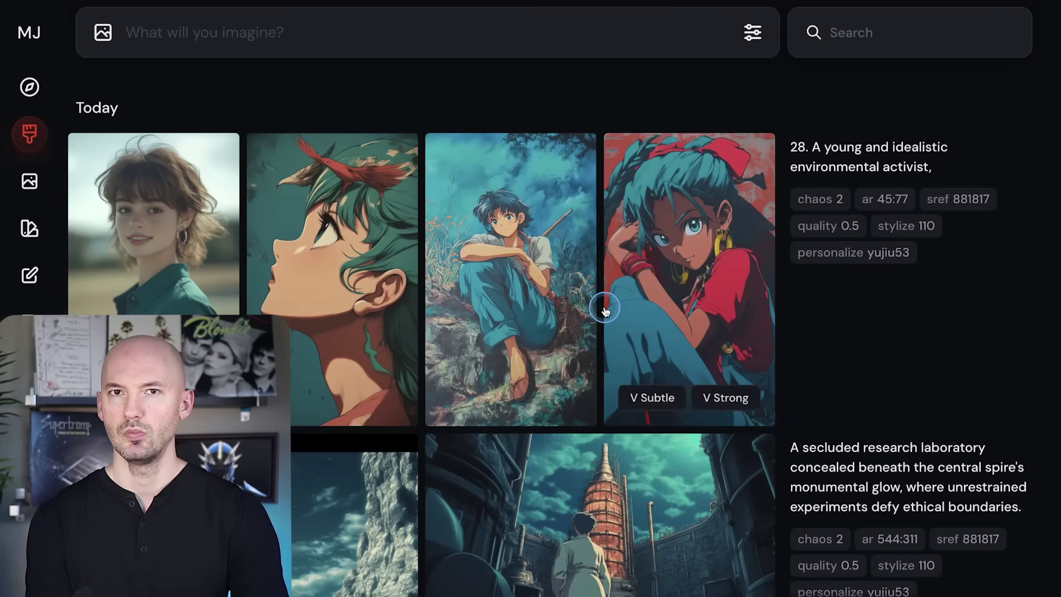
{"action": "left_click", "coordinate": [717, 297]}
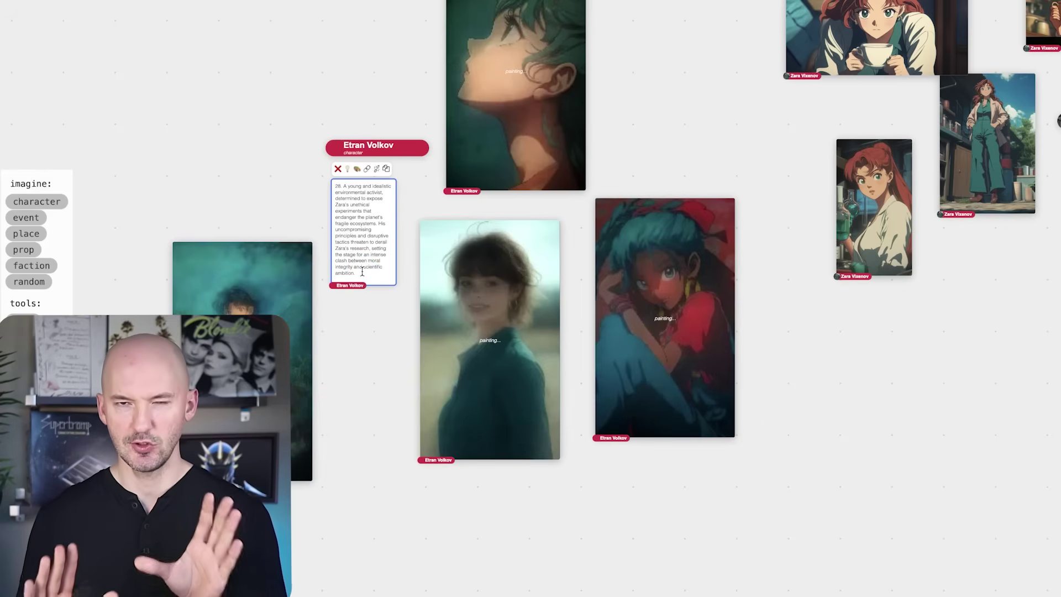
- Replace the activist character's full name with a short three-letter first name
{"action": "left_click", "coordinate": [395, 145]}
{"action": "left_click_drag", "start_coordinate": [402, 144], "coordinate": [341, 146]}
{"action": "type", "text": "Eti"}
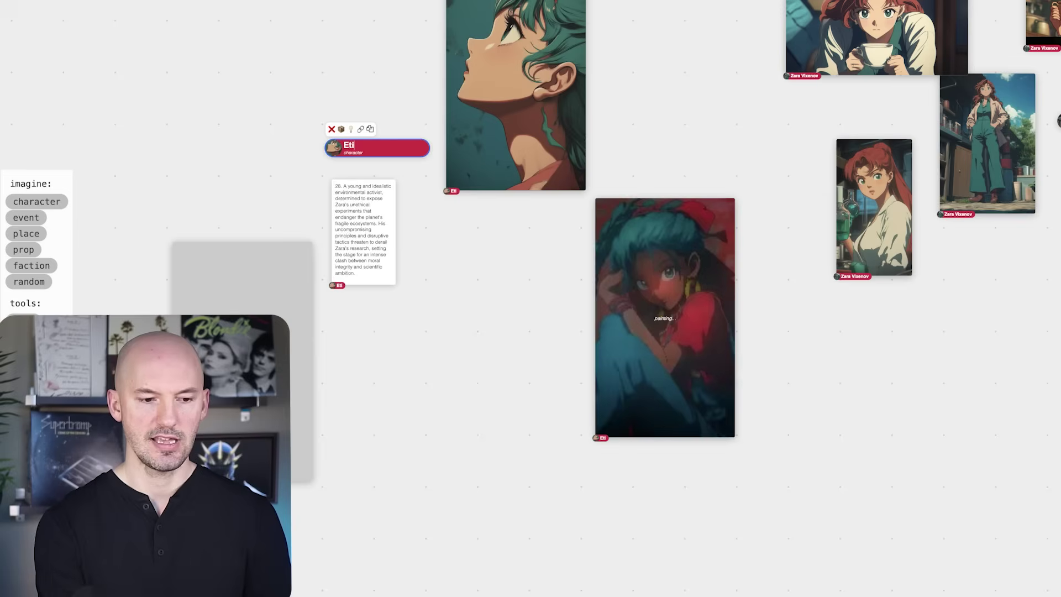
- Move the portrait with teal hair and a red bow closer to the activist's description note
{"action": "scroll", "coordinate": [714, 261], "scroll_direction": "up", "scroll_amount": 5}
{"action": "left_click", "coordinate": [714, 261]}
{"action": "left_click", "coordinate": [920, 266]}
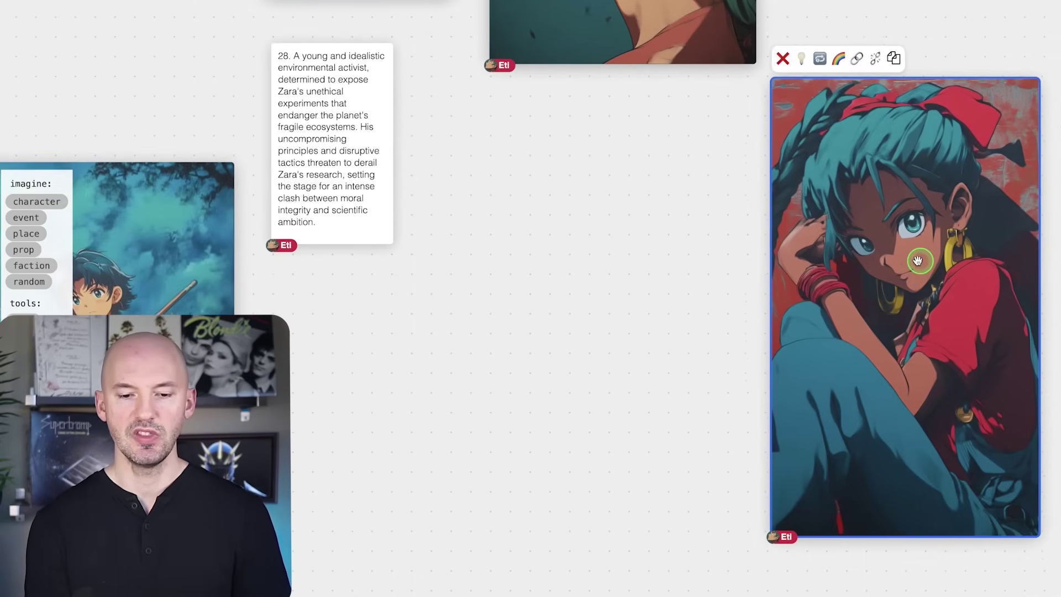
{"action": "left_click_drag", "start_coordinate": [918, 261], "coordinate": [601, 331]}
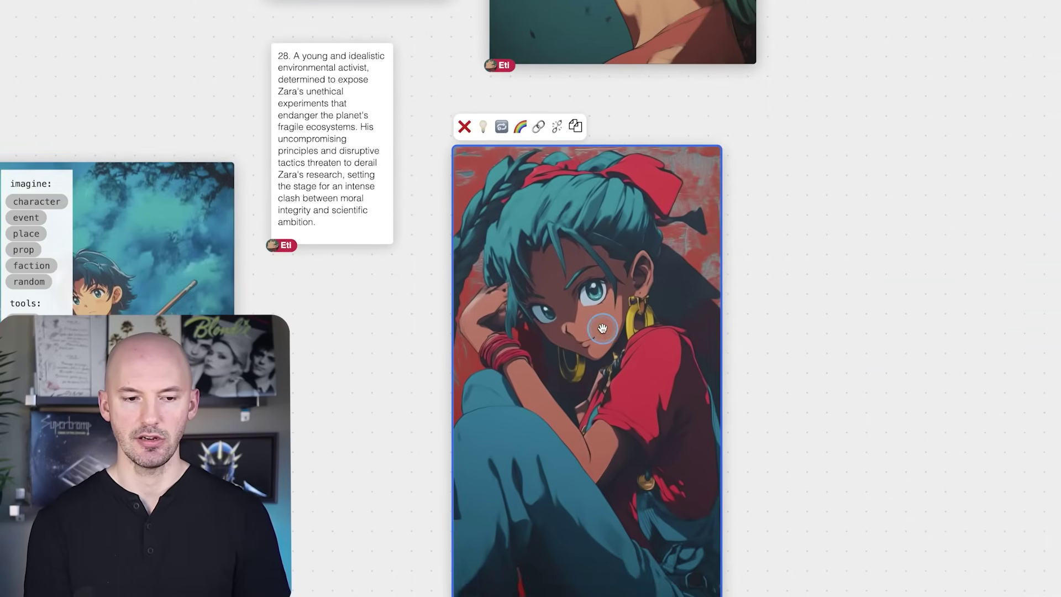
{"action": "scroll", "coordinate": [822, 242], "scroll_direction": "up", "scroll_amount": 5}
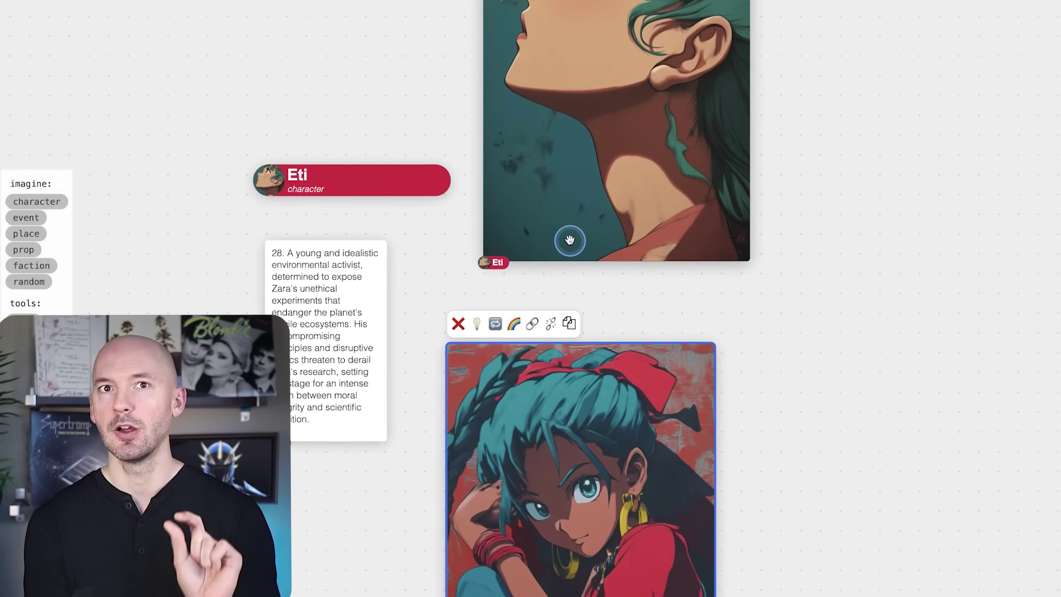
- Retype the activist character's short name and undo the latest changes on the canvas
{"action": "double_click", "coordinate": [303, 182]}
{"action": "type", "text": "E"}
{"action": "key", "text": "ctrl+z"}
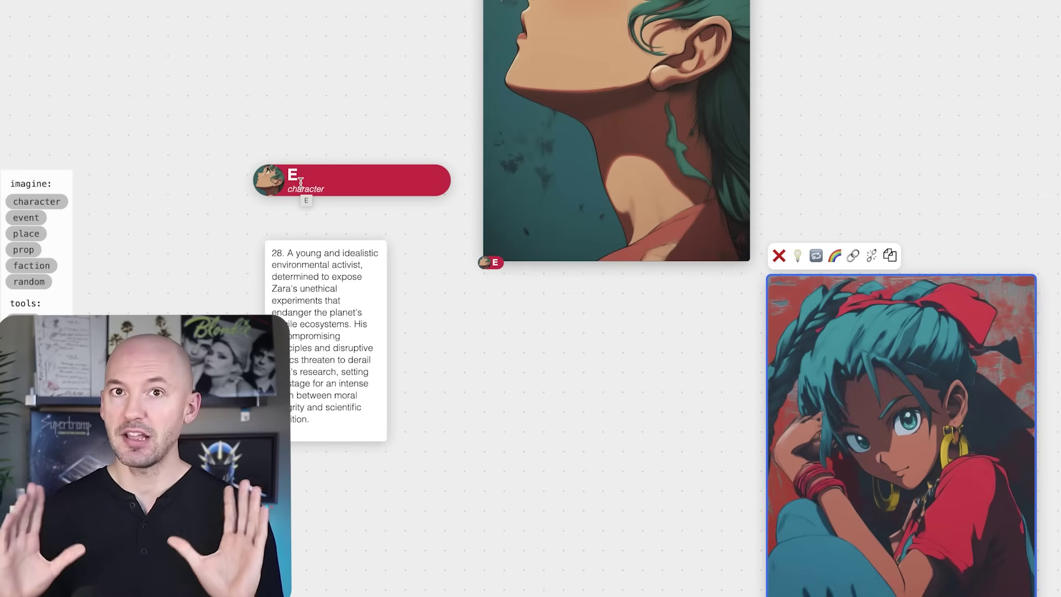
{"action": "type", "text": "ti"}
{"action": "key", "text": "ctrl+z"}
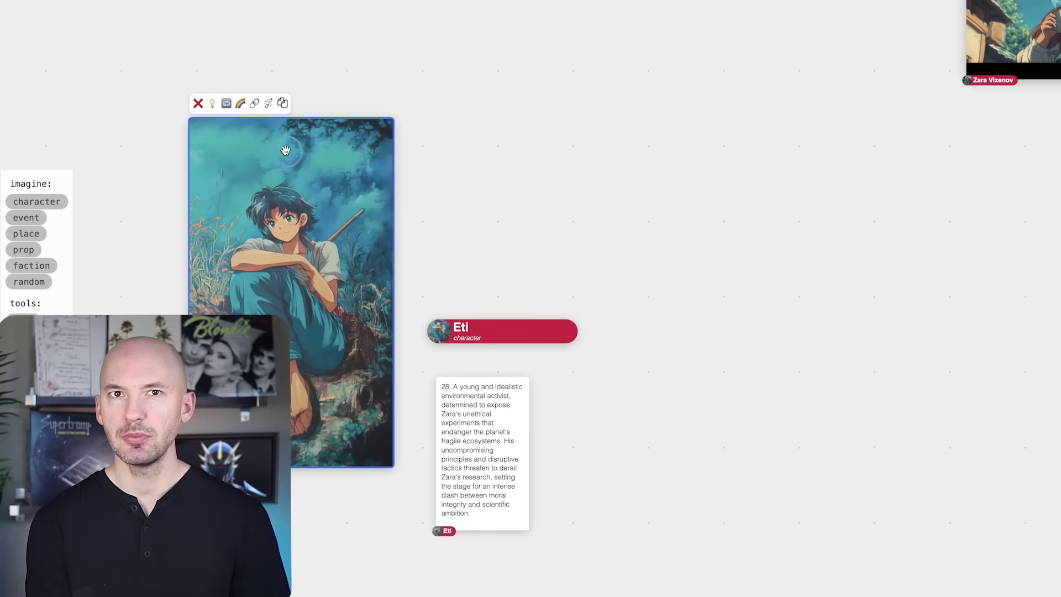
- Paint new images from the activist's note with a prompt of the named character taking the bus to work, keeping --c 2 --s 110
{"action": "left_click", "coordinate": [226, 106]}
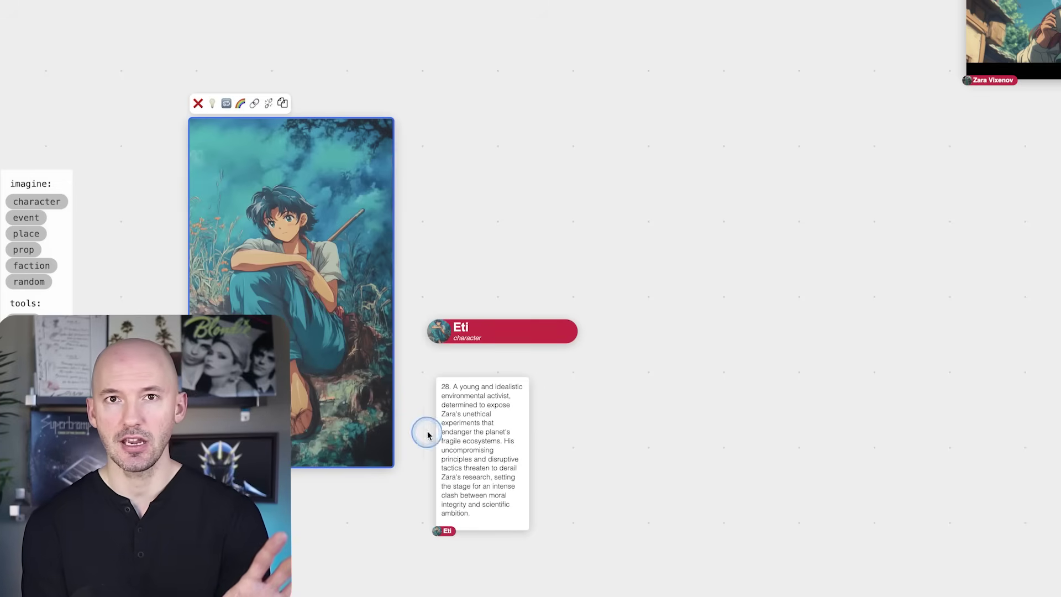
{"action": "left_click", "coordinate": [467, 464]}
{"action": "left_click", "coordinate": [472, 363]}
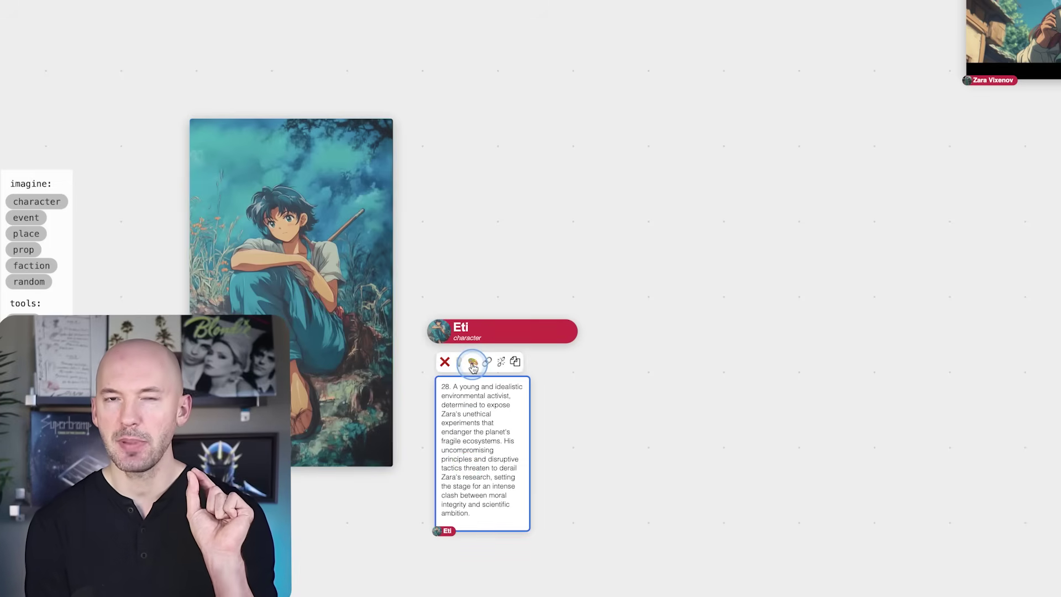
{"action": "left_click", "coordinate": [660, 269]}
{"action": "type", "text": "eti"}
{"action": "type", "text": " is taking the bus"}
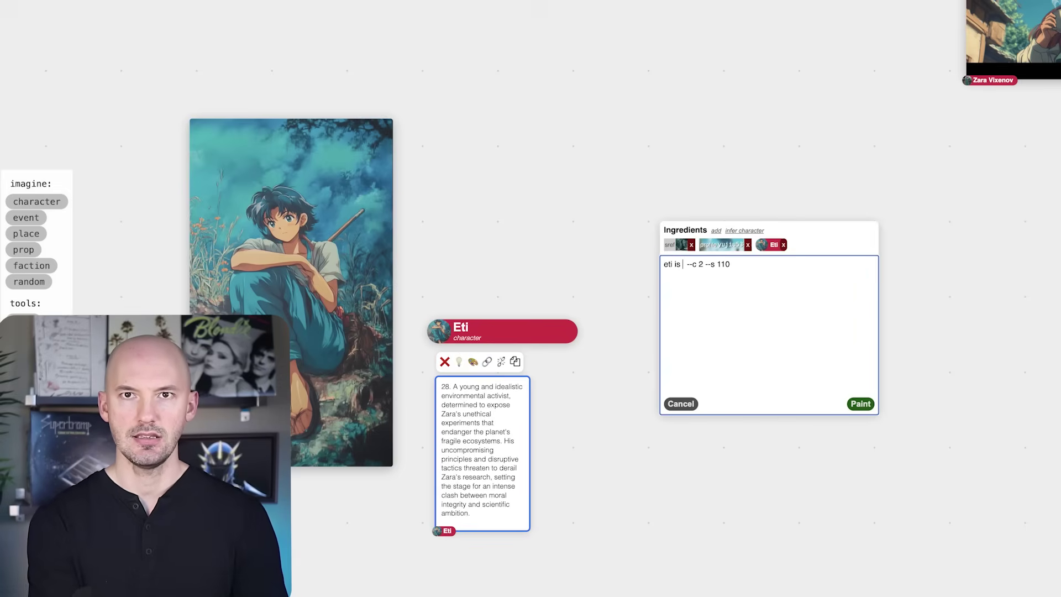
{"action": "type", "text": " to school"}
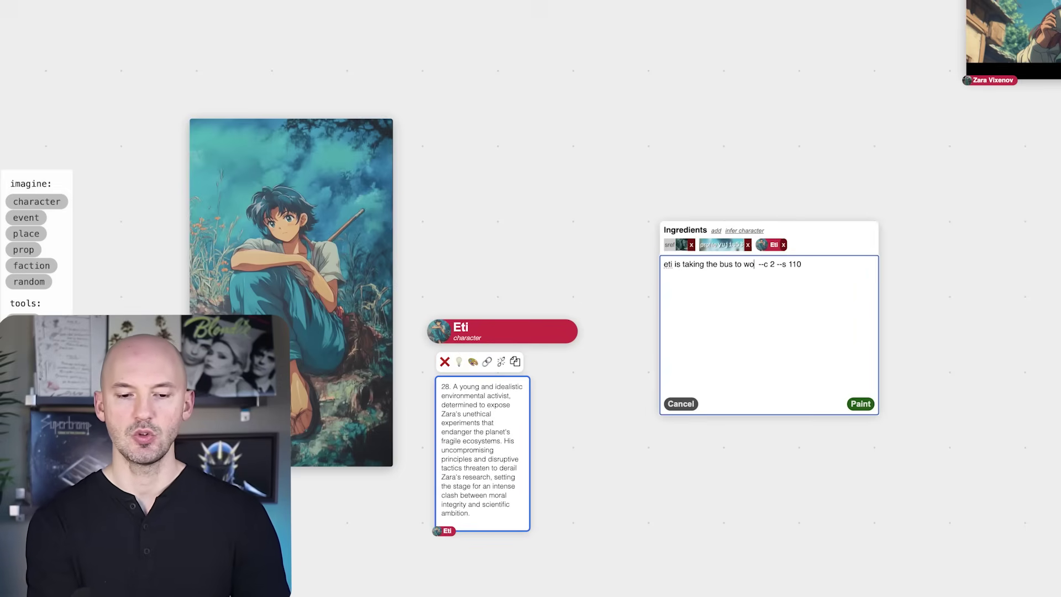
{"action": "left_click", "coordinate": [857, 402]}
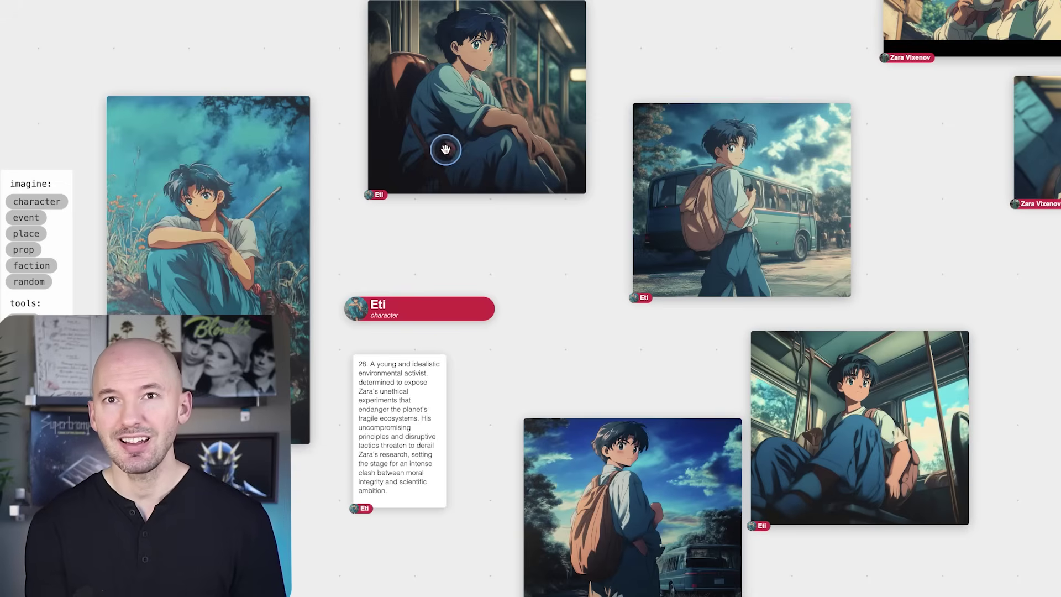
- Shift the boy's bus interior image and the scientist's lab portrait together slightly down and left, keeping only the bus image selected
{"action": "left_click", "coordinate": [211, 198]}
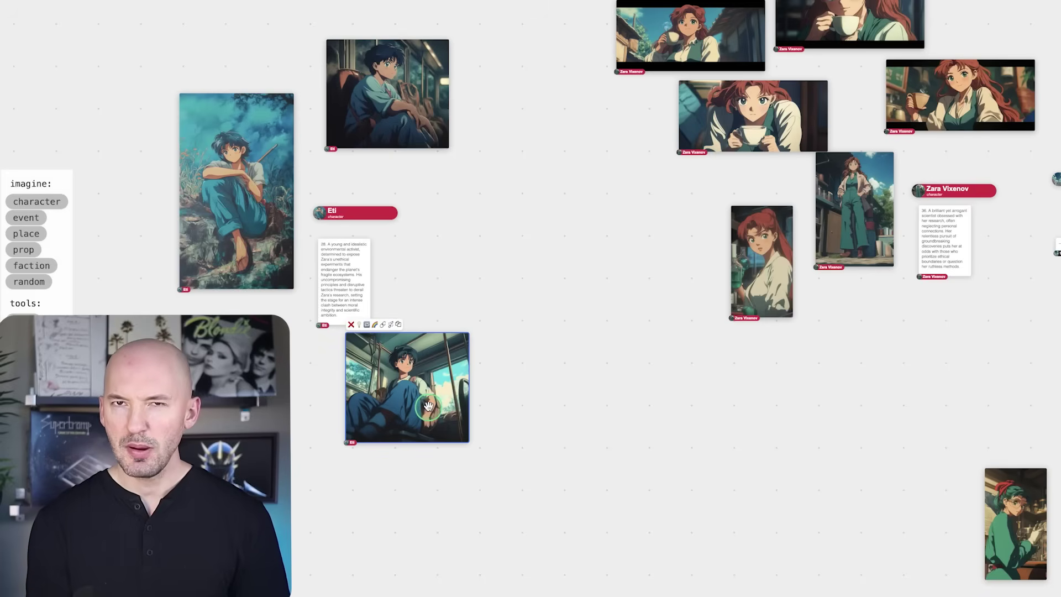
{"action": "left_click", "coordinate": [770, 254]}
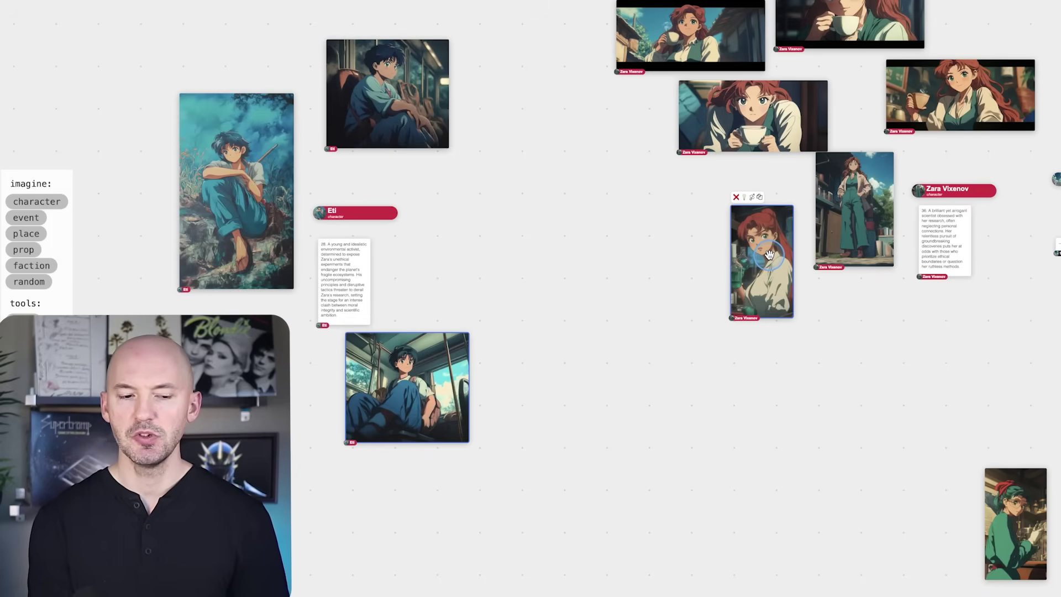
{"action": "left_click_drag", "start_coordinate": [769, 254], "coordinate": [752, 270]}
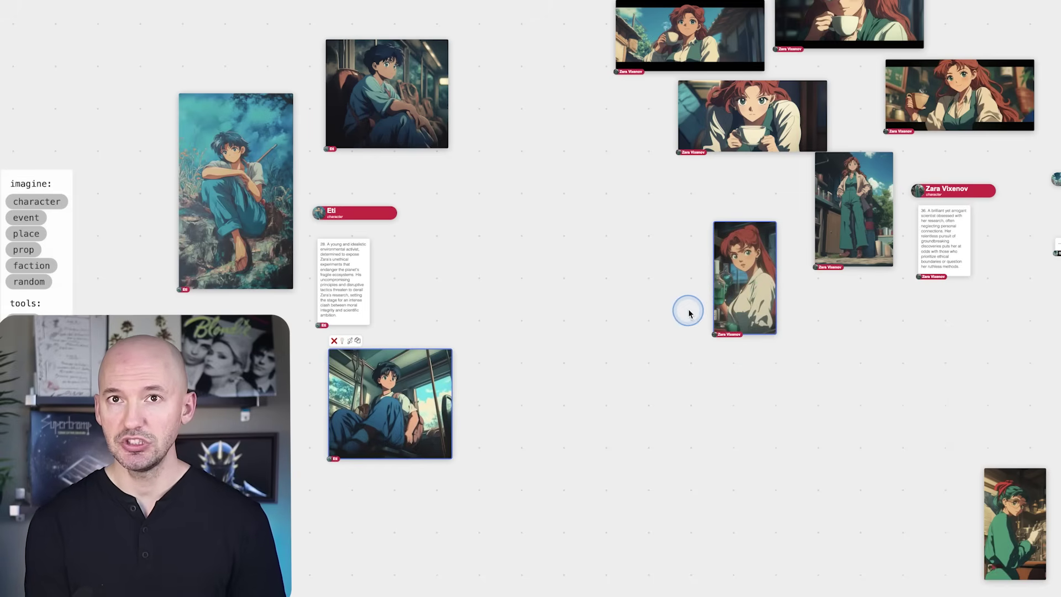
{"action": "left_click", "coordinate": [749, 292], "text": "shift"}
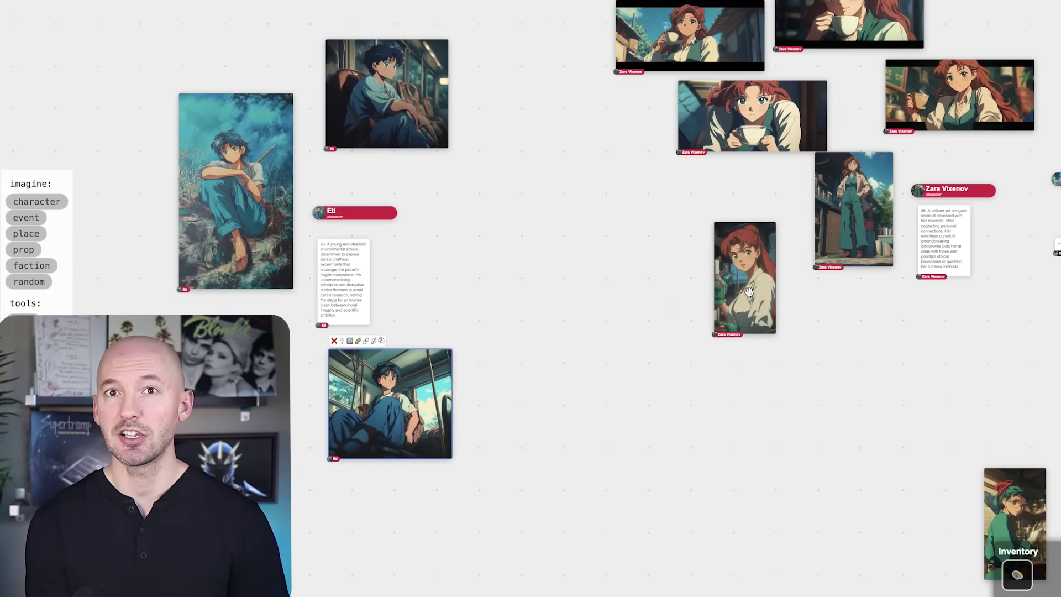
- Put the boy's bus interior image and the scientist's lab portrait into the inventory for use elsewhere on the canvas
{"action": "left_click", "coordinate": [565, 484]}
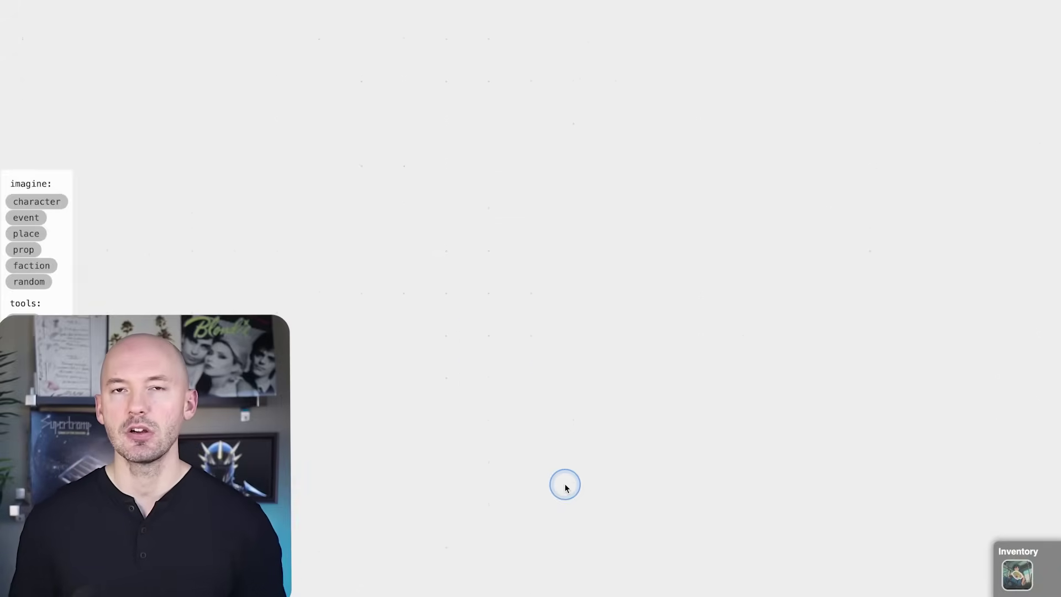
{"action": "left_click", "coordinate": [485, 296]}
{"action": "left_click", "coordinate": [641, 356]}
{"action": "mouse_move", "coordinate": [643, 359]}
{"action": "left_mouse_down"}
{"action": "mouse_move", "coordinate": [689, 367]}
{"action": "mouse_move", "coordinate": [656, 367]}
{"action": "left_mouse_up"}
{"action": "left_click", "coordinate": [580, 369]}
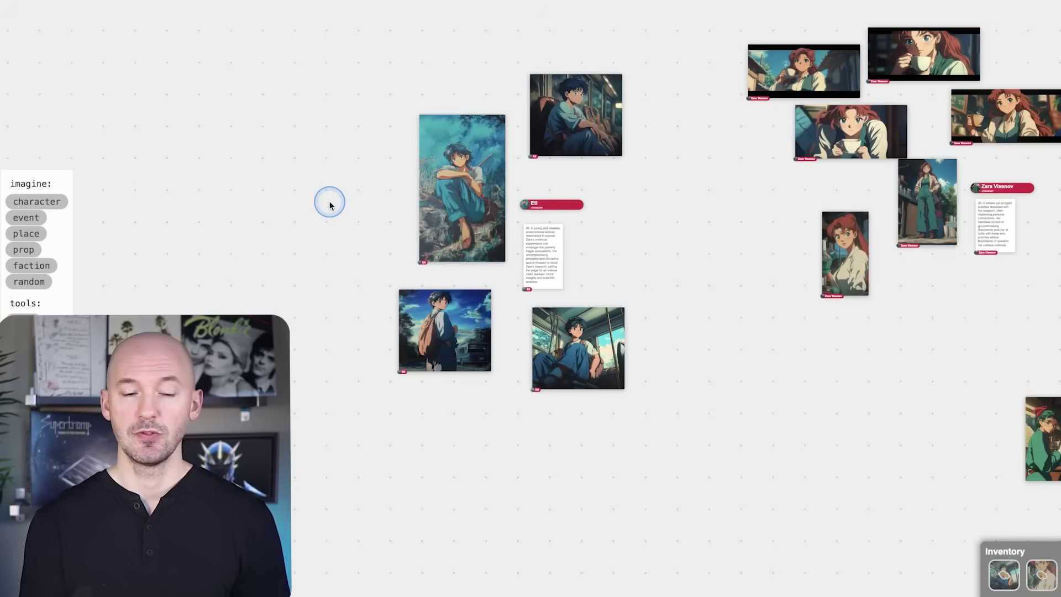
{"action": "scroll", "coordinate": [330, 205], "scroll_direction": "up", "scroll_amount": 4}
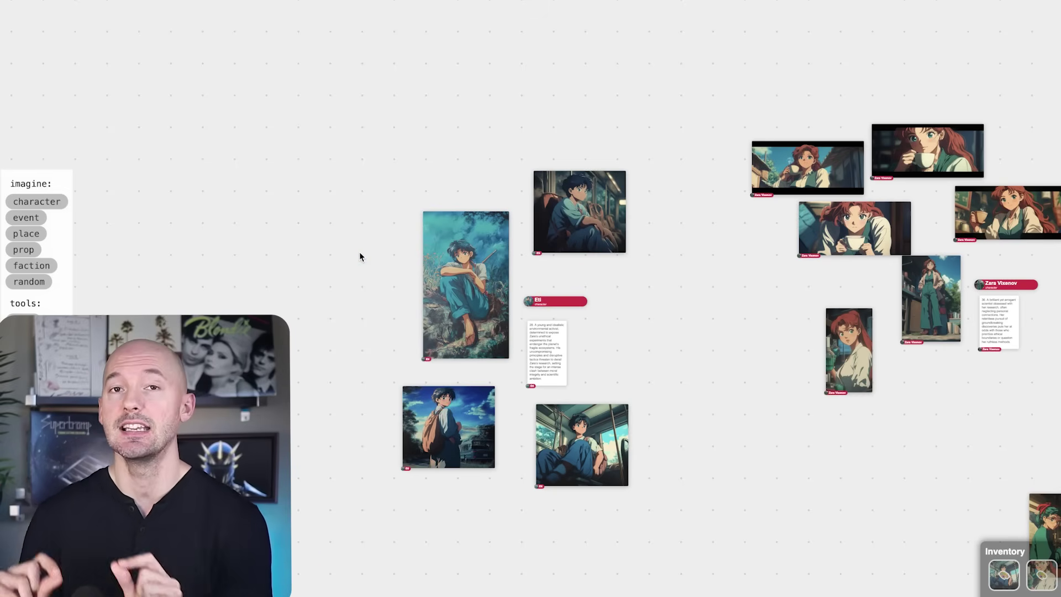
- Create a style reference from the image of the boy sitting on rocks and imagine a new character beside it
{"action": "double_click", "coordinate": [479, 250]}
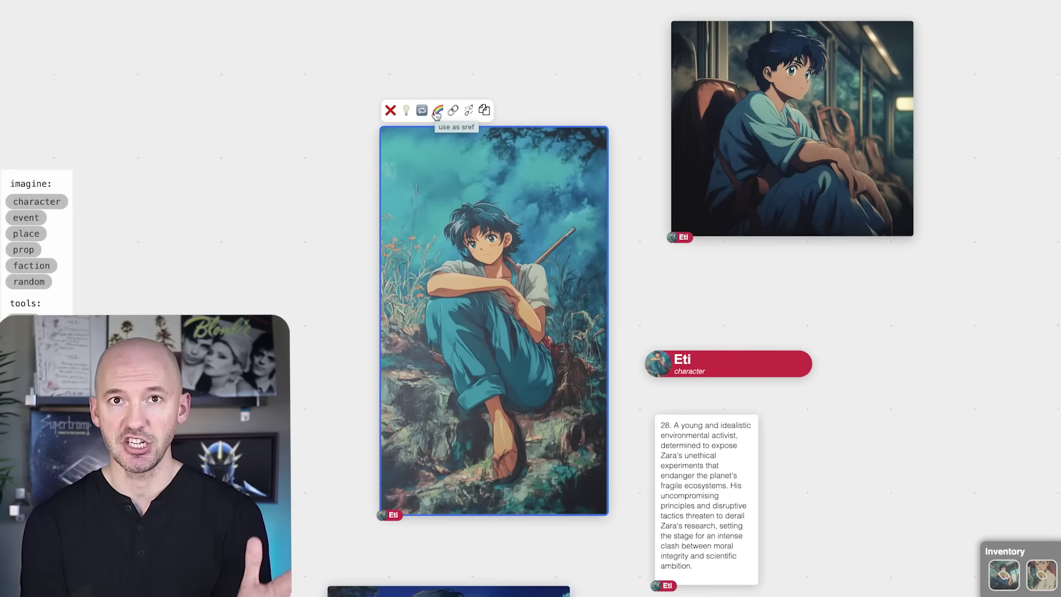
{"action": "left_click", "coordinate": [358, 254]}
{"action": "left_click_drag", "start_coordinate": [358, 255], "coordinate": [590, 269]}
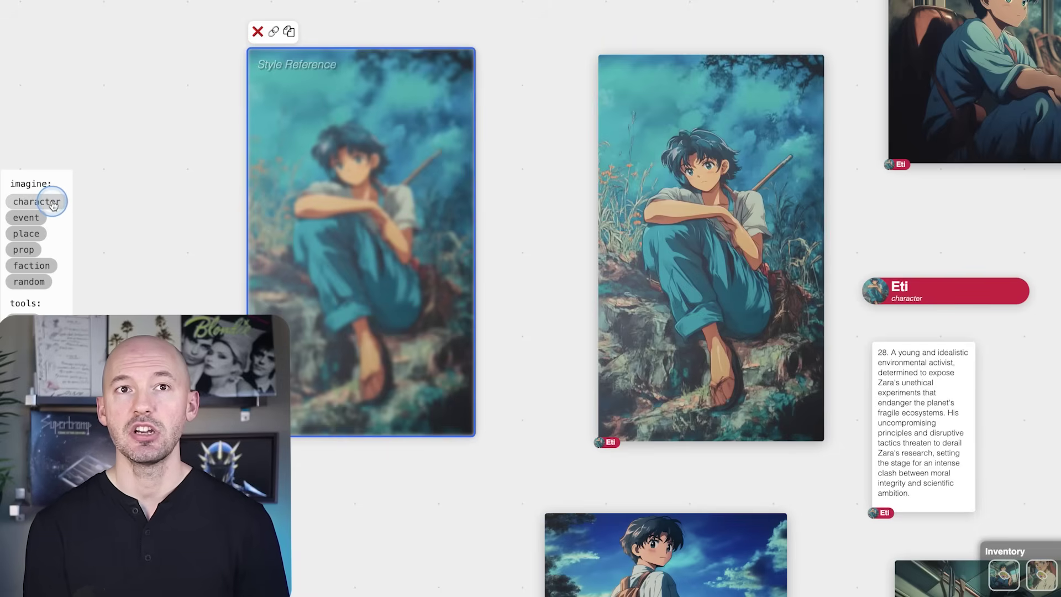
{"action": "left_click", "coordinate": [53, 204]}
{"action": "left_click", "coordinate": [134, 203]}
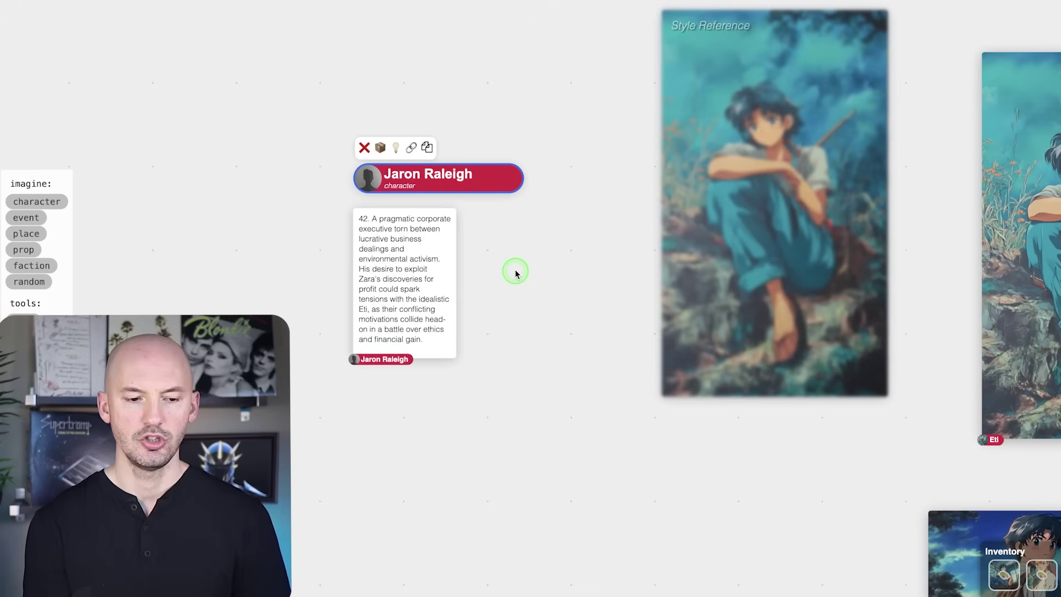
- Paint images from the corporate executive's note with the blurred style reference as an ingredient, keeping --c 2 --s 110
{"action": "left_click", "coordinate": [424, 271]}
{"action": "left_click", "coordinate": [401, 272]}
{"action": "left_click", "coordinate": [425, 311]}
{"action": "left_click", "coordinate": [393, 191]}
{"action": "left_click", "coordinate": [128, 144]}
{"action": "left_click", "coordinate": [195, 154]}
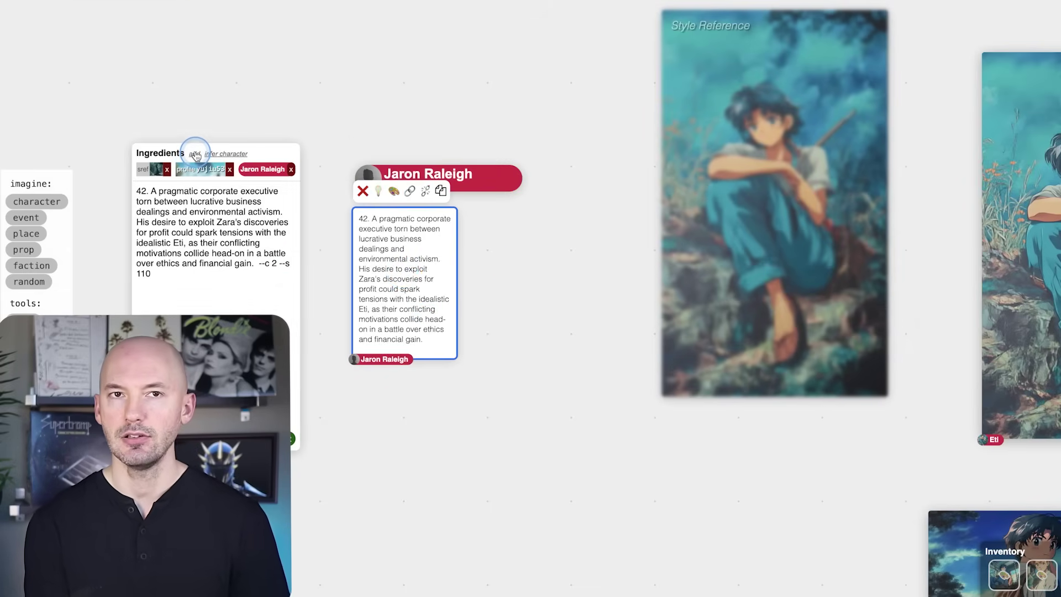
{"action": "left_click", "coordinate": [196, 154]}
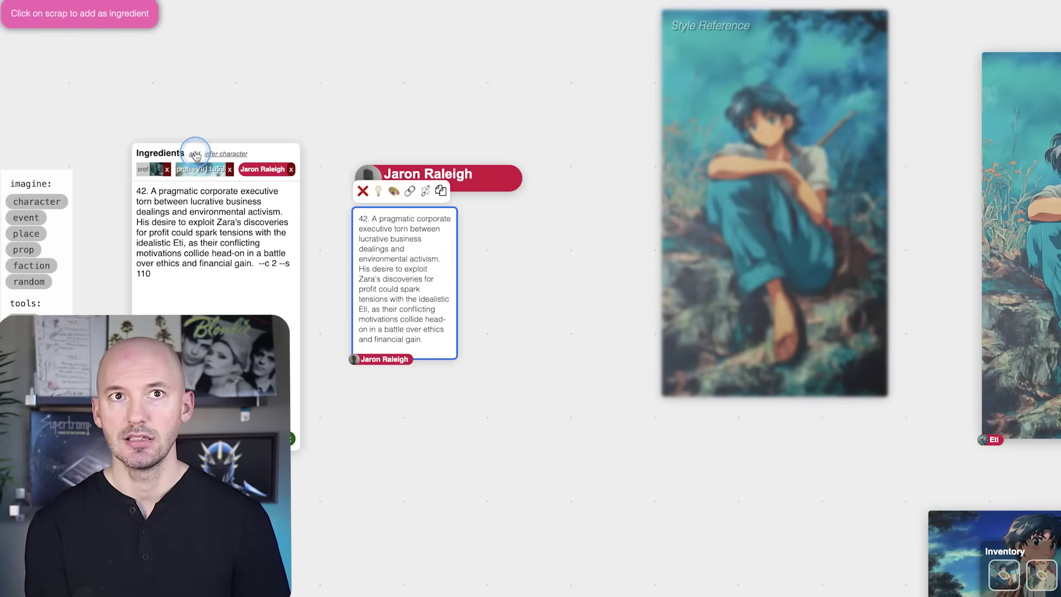
{"action": "left_click", "coordinate": [737, 176]}
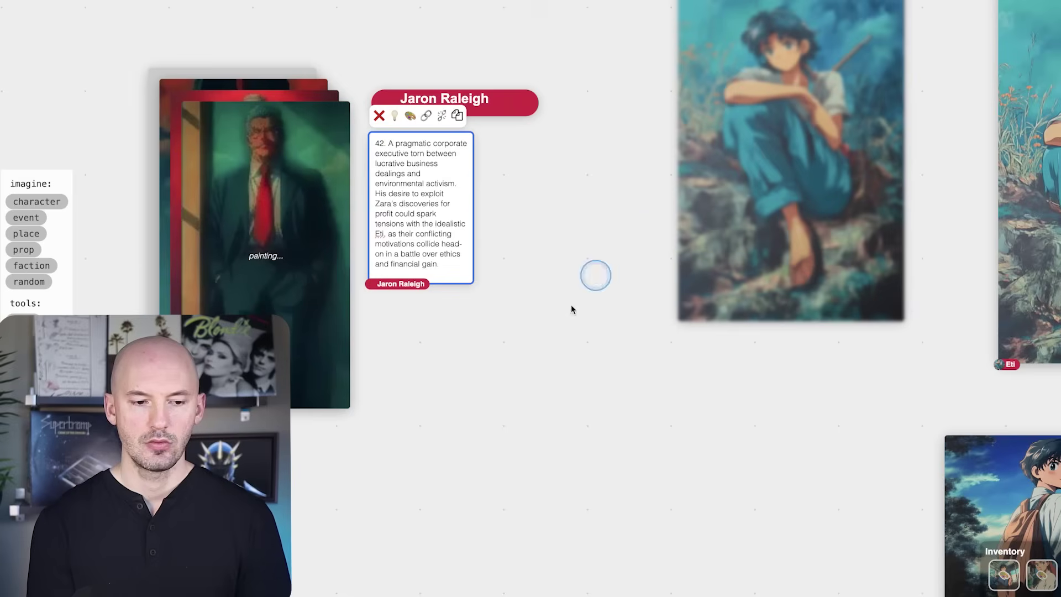
- Spread out the painted executive images and delete the one with the cropped-off head
{"action": "scroll", "coordinate": [602, 272], "scroll_direction": "left", "scroll_amount": 5}
{"action": "left_click_drag", "start_coordinate": [554, 322], "coordinate": [292, 311]}
{"action": "left_click_drag", "start_coordinate": [470, 259], "coordinate": [268, 450]}
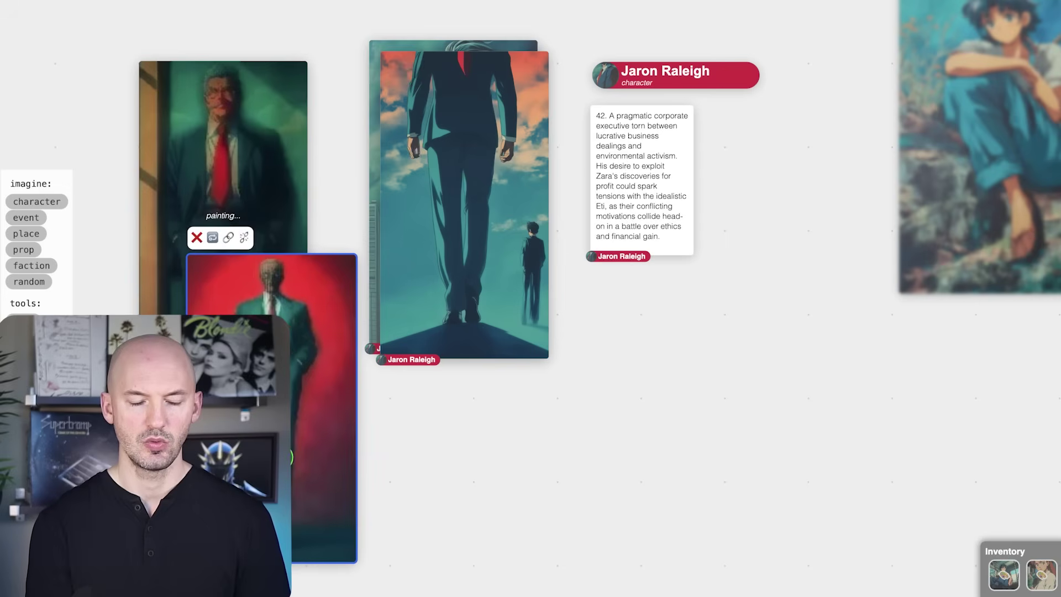
{"action": "left_click_drag", "start_coordinate": [445, 236], "coordinate": [620, 445]}
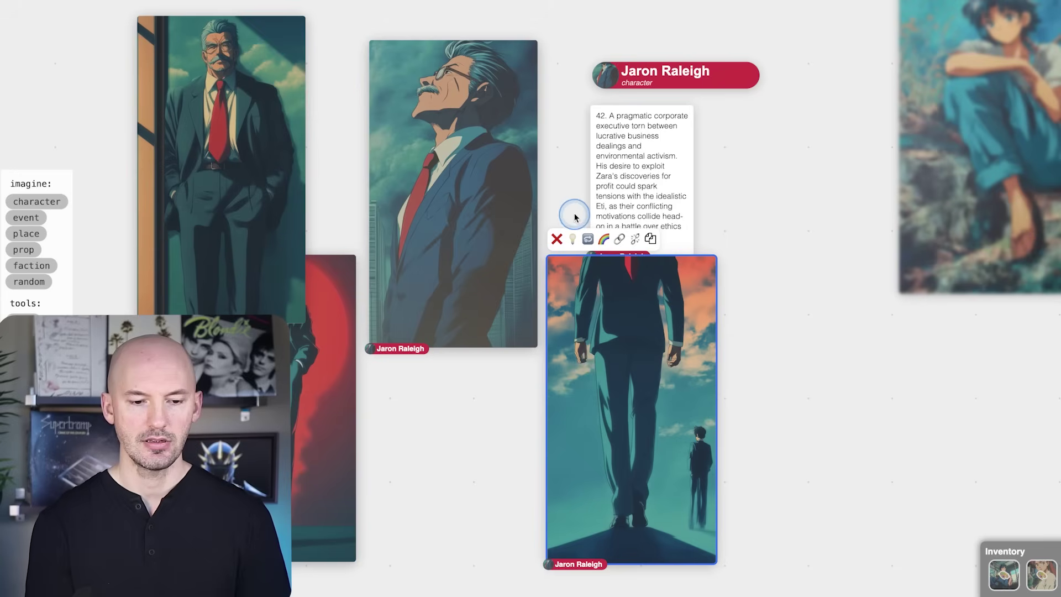
{"action": "left_click", "coordinate": [557, 238]}
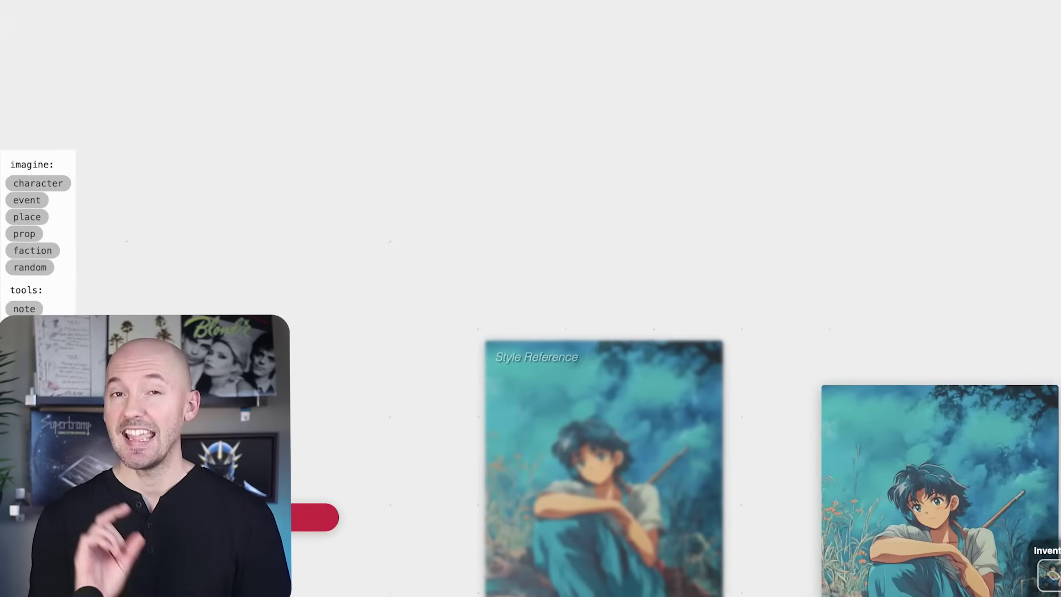
- Place a portal near the style reference, link it to the existing world "a vogue fashion shoot, unsplash" and enter that world
{"action": "left_click", "coordinate": [51, 205]}
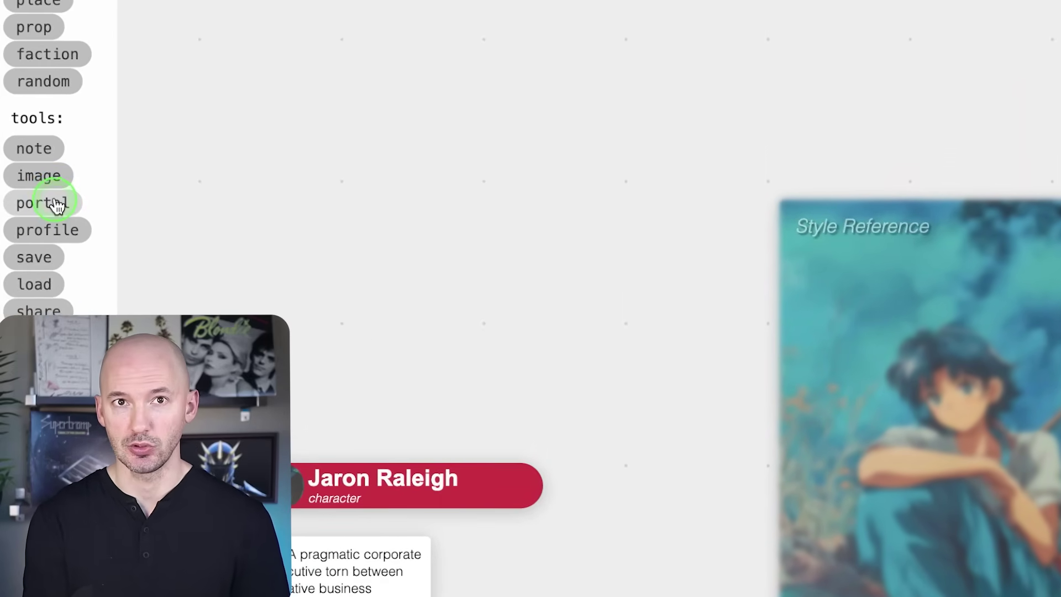
{"action": "left_click", "coordinate": [432, 164]}
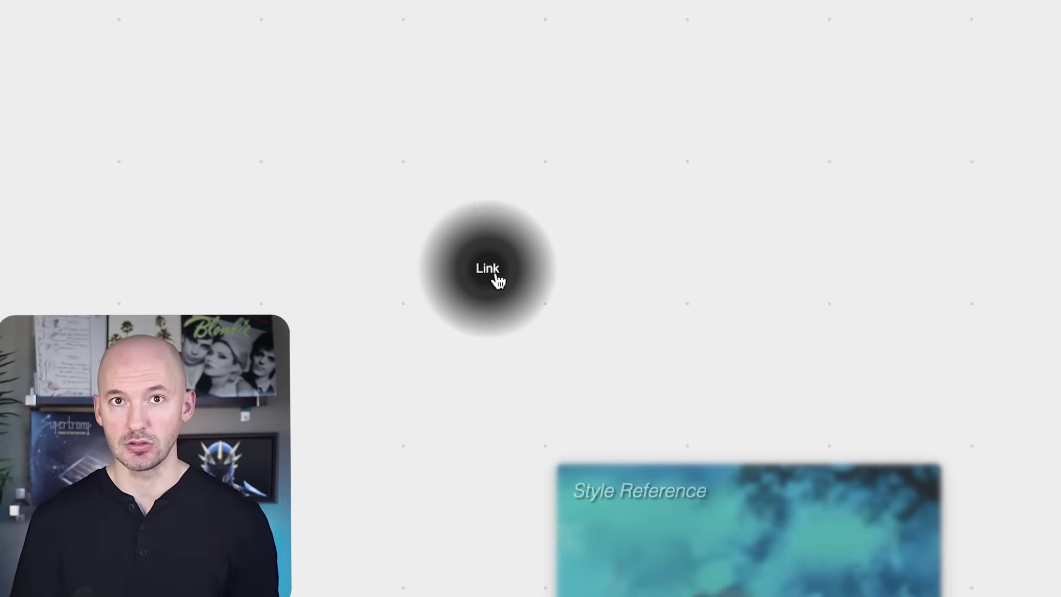
{"action": "left_click", "coordinate": [474, 280]}
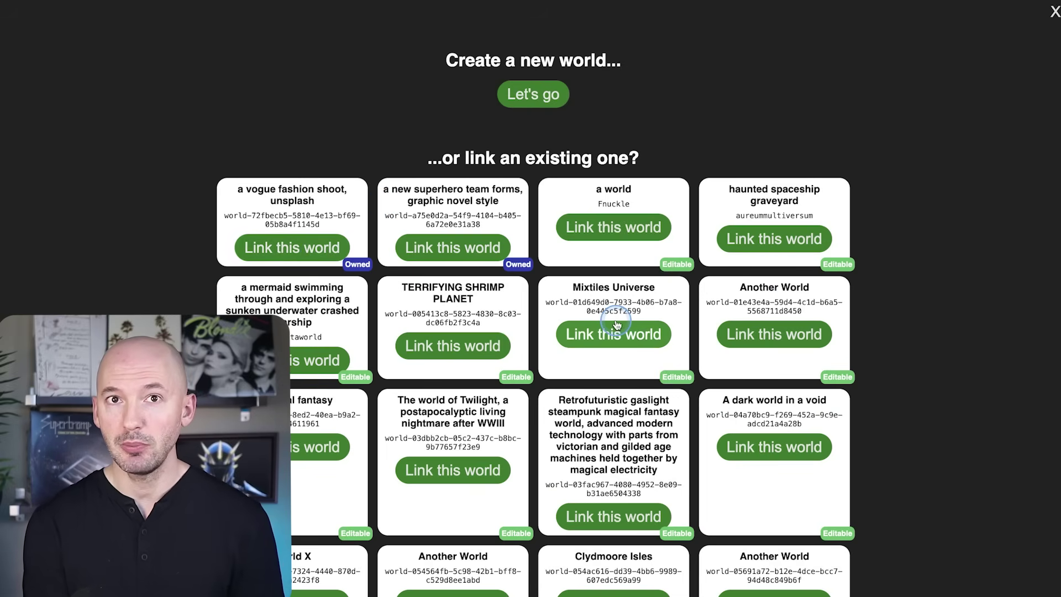
{"action": "left_click", "coordinate": [318, 224]}
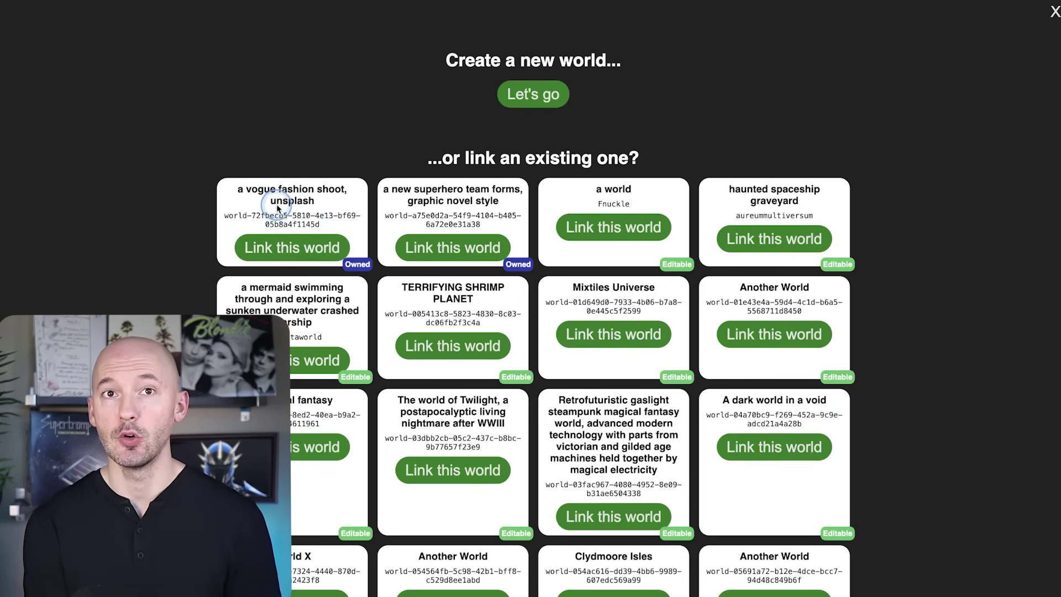
{"action": "left_click", "coordinate": [284, 247]}
{"action": "left_click", "coordinate": [421, 243]}
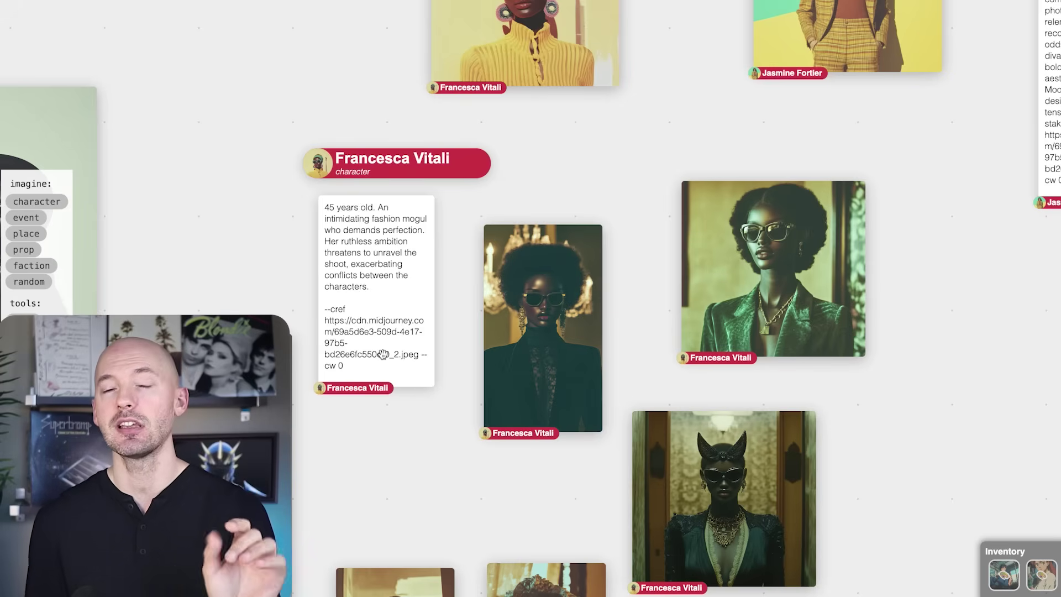
- Rewrite the new designer character's note as "vogue fashion shoot of a rebellious underground fashion designer"
{"action": "left_click_drag", "start_coordinate": [962, 402], "coordinate": [519, 96]}
{"action": "left_click", "coordinate": [366, 288]}
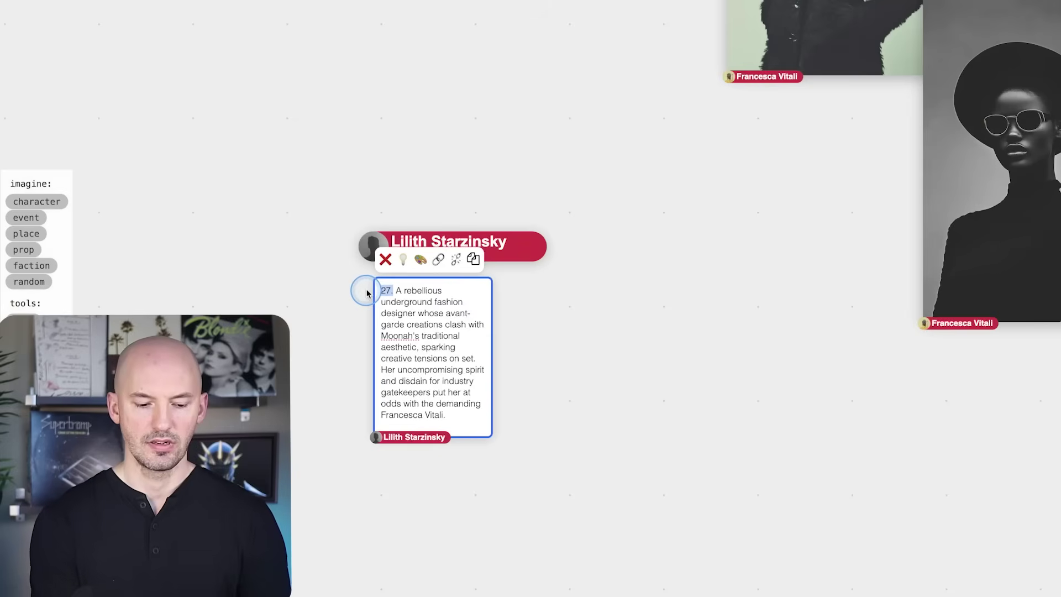
{"action": "type", "text": "vogue f"}
{"action": "type", "text": "ashion "}
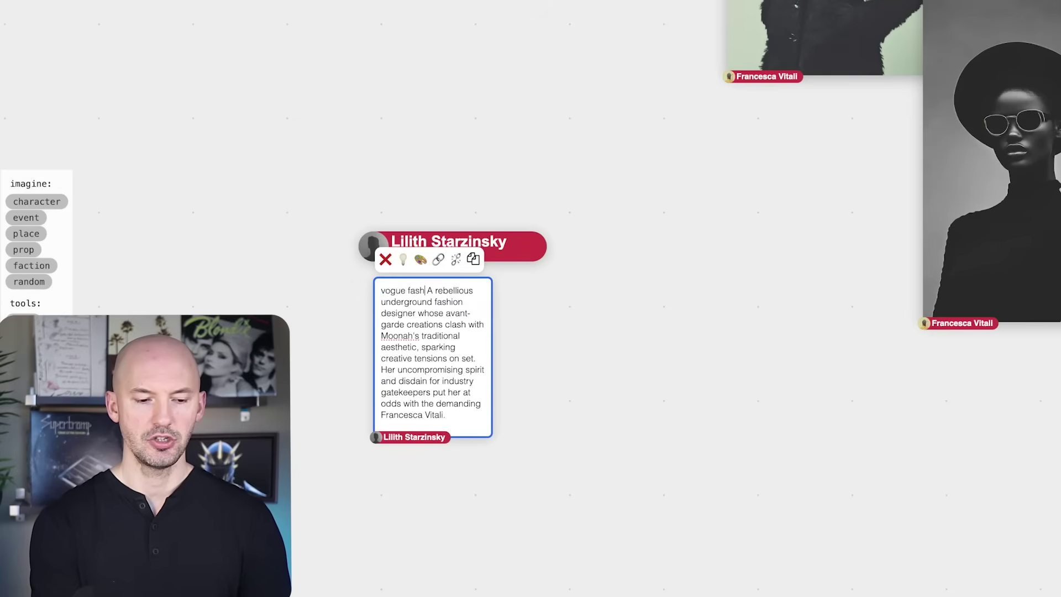
{"action": "type", "text": "shoot of"}
{"action": "key", "text": "Delete"}
{"action": "type", "text": "a"}
{"action": "left_click", "coordinate": [448, 313]}
{"action": "key", "text": "ctrl+shift+End"}
{"action": "key", "text": "BackSpace"}
- Rename the designer character with a short first name and paint images from her note
{"action": "key", "text": "shift+Tab"}
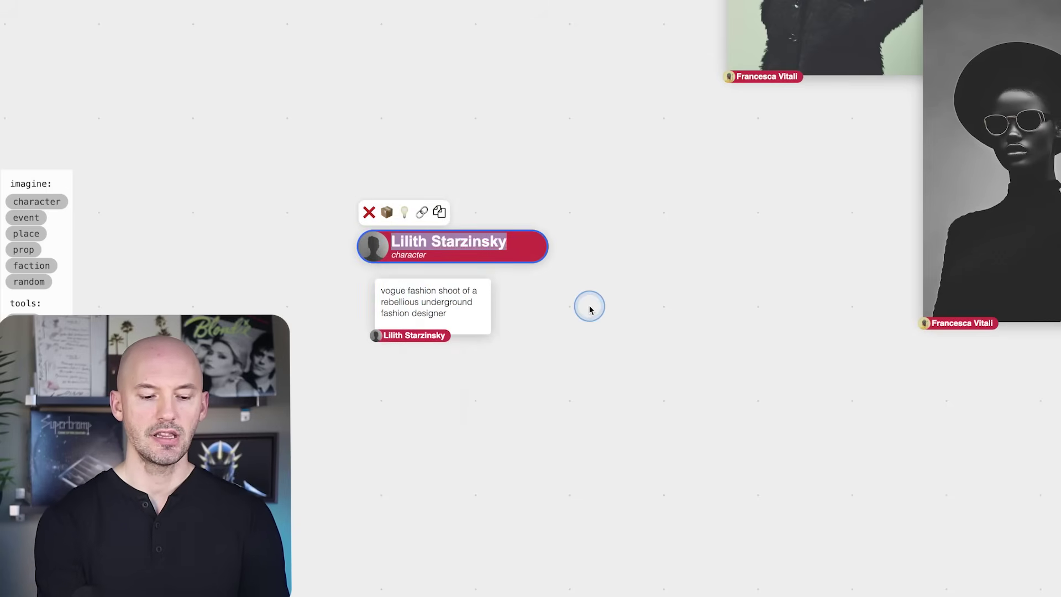
{"action": "type", "text": "Lola"}
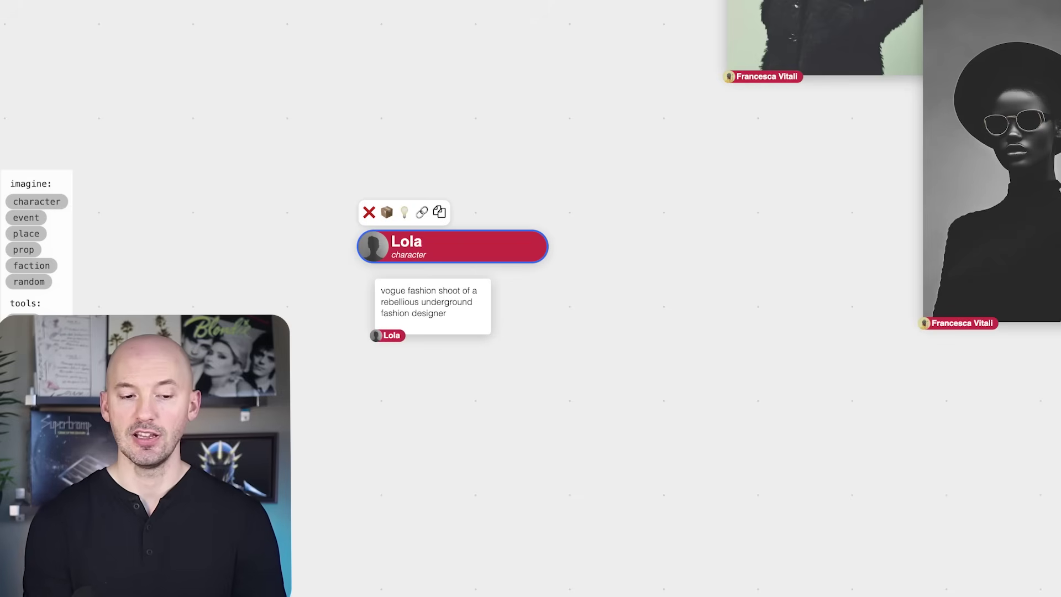
{"action": "key", "text": "Tab"}
{"action": "left_click", "coordinate": [420, 259]}
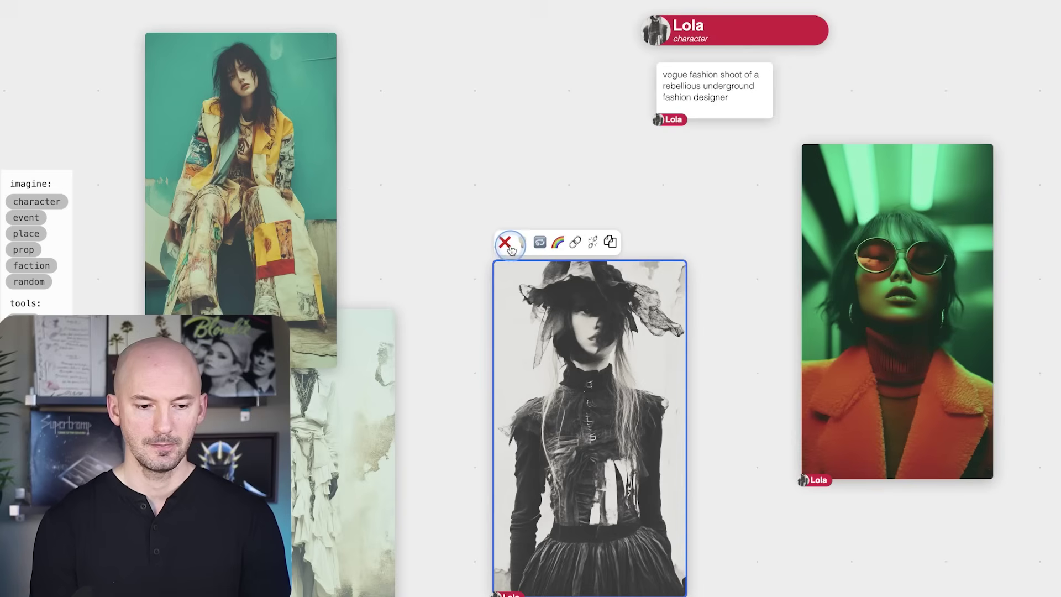
- Discard the unwanted designer images, keeping only the seated figure in the patchwork outfit against the teal wall
{"action": "left_click", "coordinate": [505, 241]}
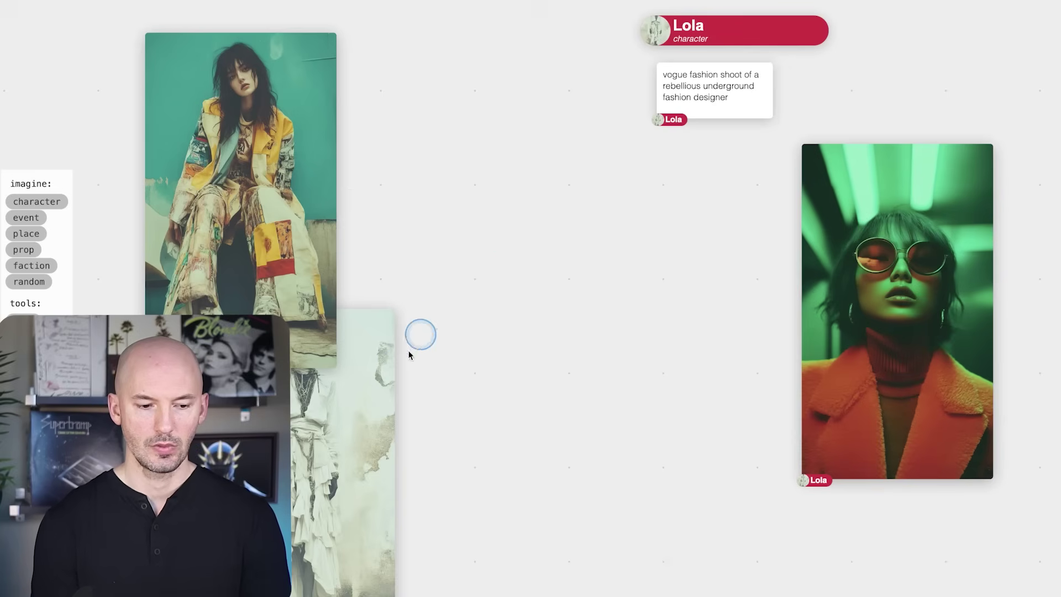
{"action": "key", "text": "ctrl+z"}
{"action": "left_click_drag", "start_coordinate": [612, 393], "coordinate": [679, 394]}
{"action": "left_click", "coordinate": [840, 248]}
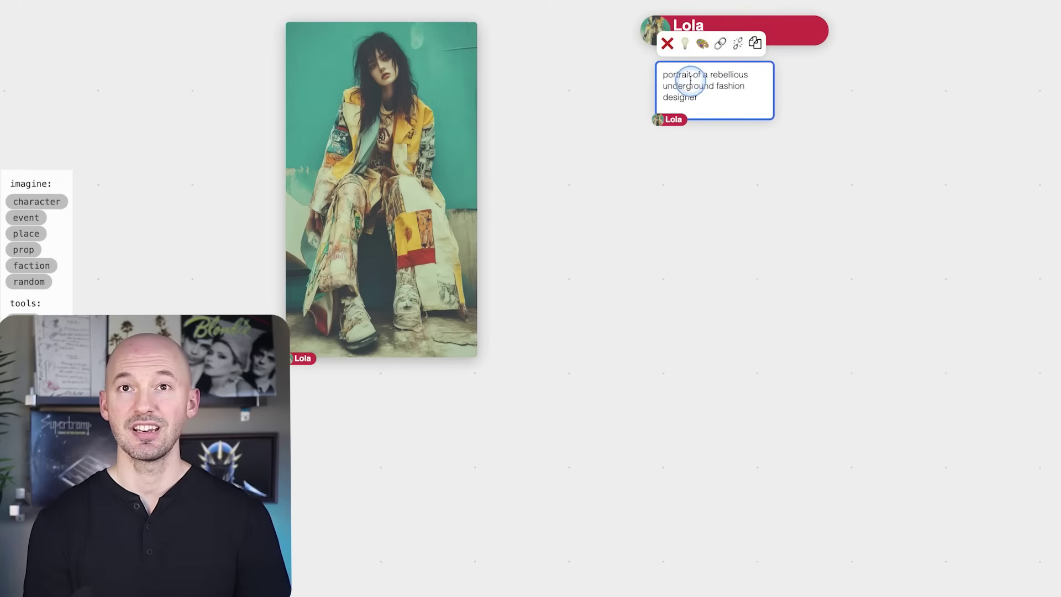
- Paint new images from the note "portrait of a rebellious underground fashion designer"
{"action": "left_click", "coordinate": [692, 78]}
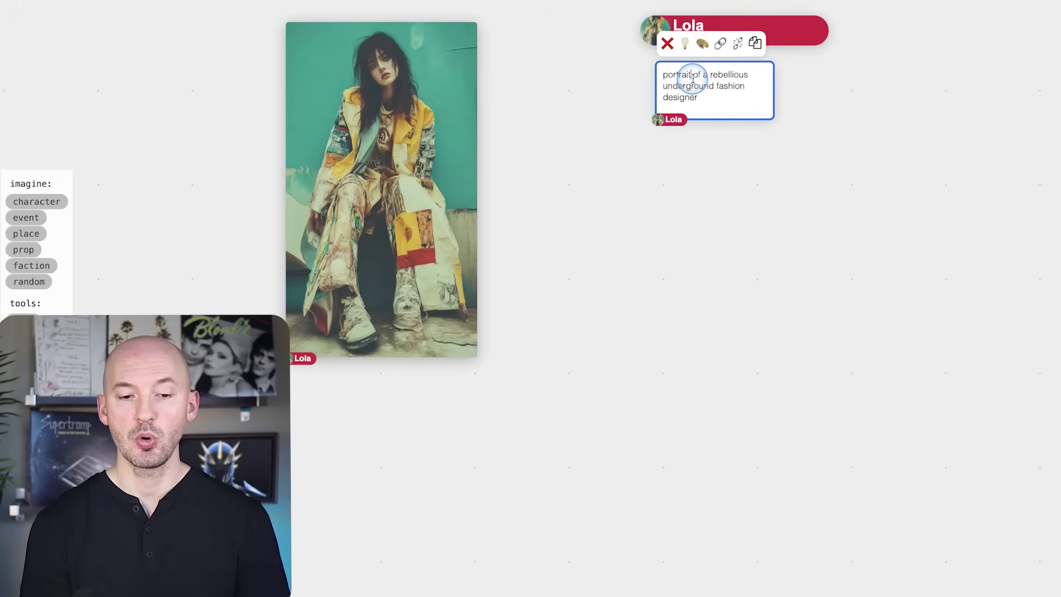
{"action": "left_click", "coordinate": [702, 44]}
{"action": "left_click", "coordinate": [845, 438]}
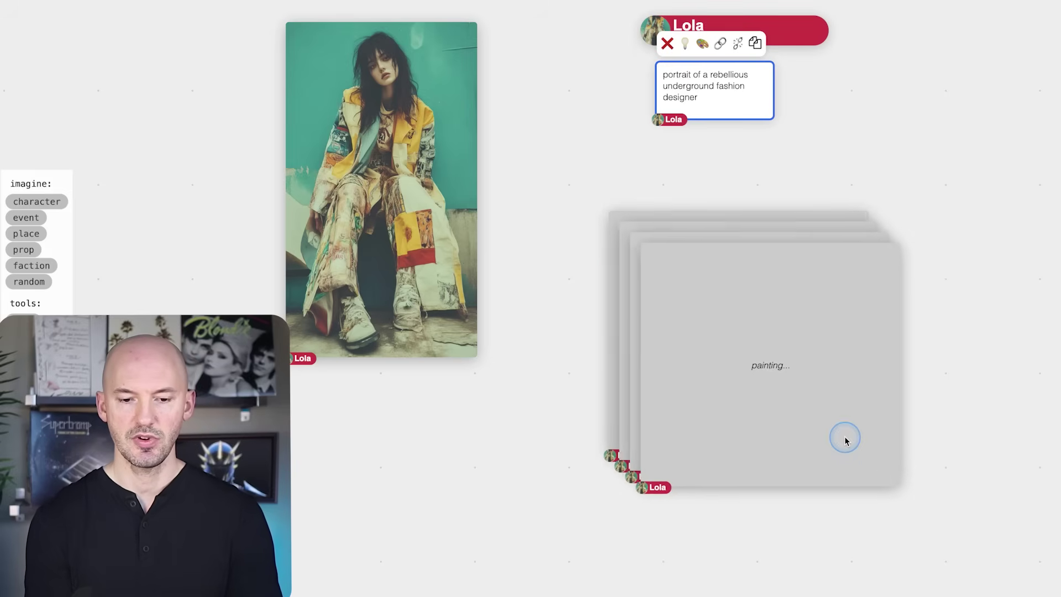
- Spread out the new portraits and place the patchwork-jacket portrait with pinned pictures behind it below the designer's note
{"action": "left_click_drag", "start_coordinate": [826, 337], "coordinate": [952, 248]}
{"action": "left_click_drag", "start_coordinate": [739, 374], "coordinate": [444, 484]}
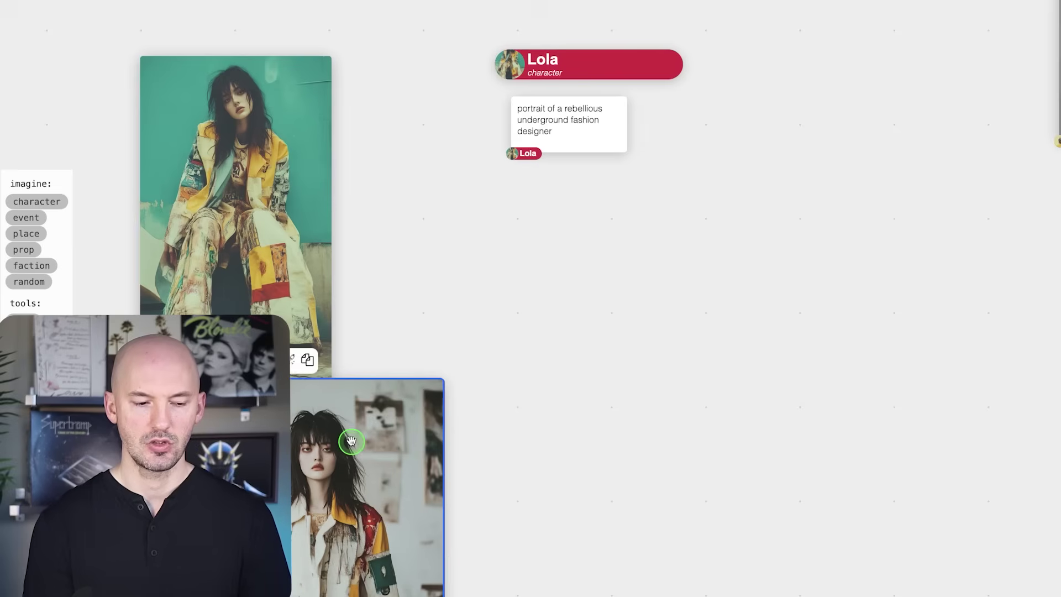
{"action": "left_click_drag", "start_coordinate": [351, 441], "coordinate": [486, 374]}
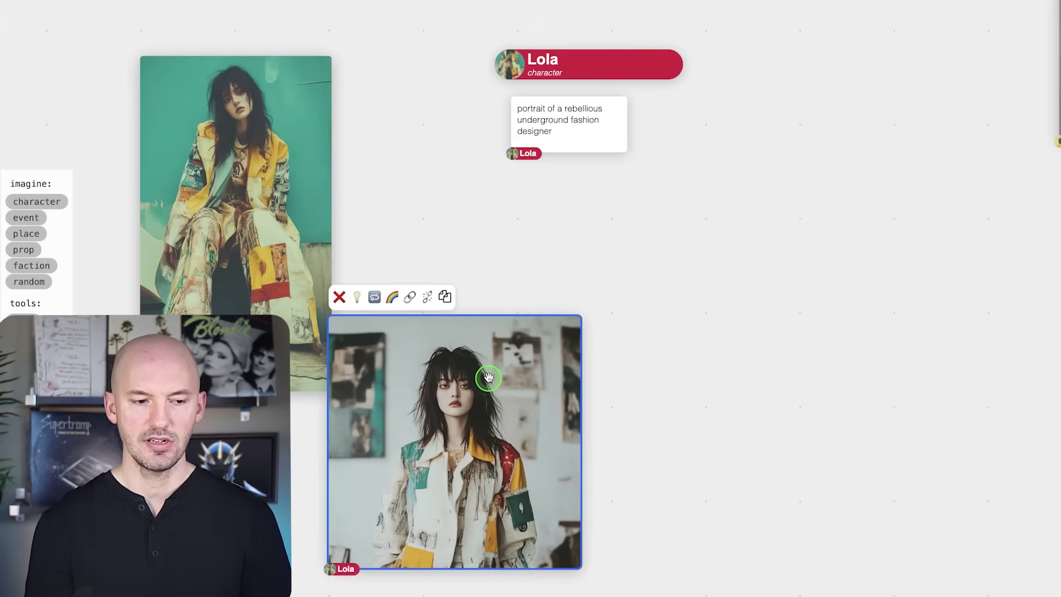
{"action": "left_click_drag", "start_coordinate": [693, 276], "coordinate": [683, 289]}
- Add --cref with the patchwork-jacket portrait's copied image address and --cw 0 to the end of the designer's note
{"action": "left_click", "coordinate": [494, 369]}
{"action": "right_click", "coordinate": [495, 367]}
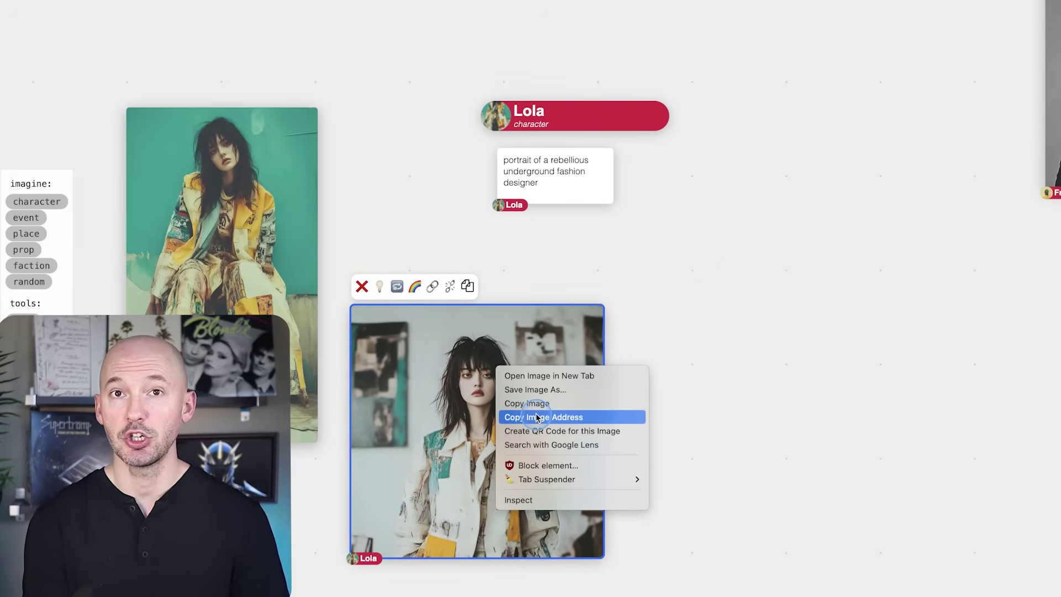
{"action": "left_click", "coordinate": [536, 417]}
{"action": "left_click", "coordinate": [567, 178]}
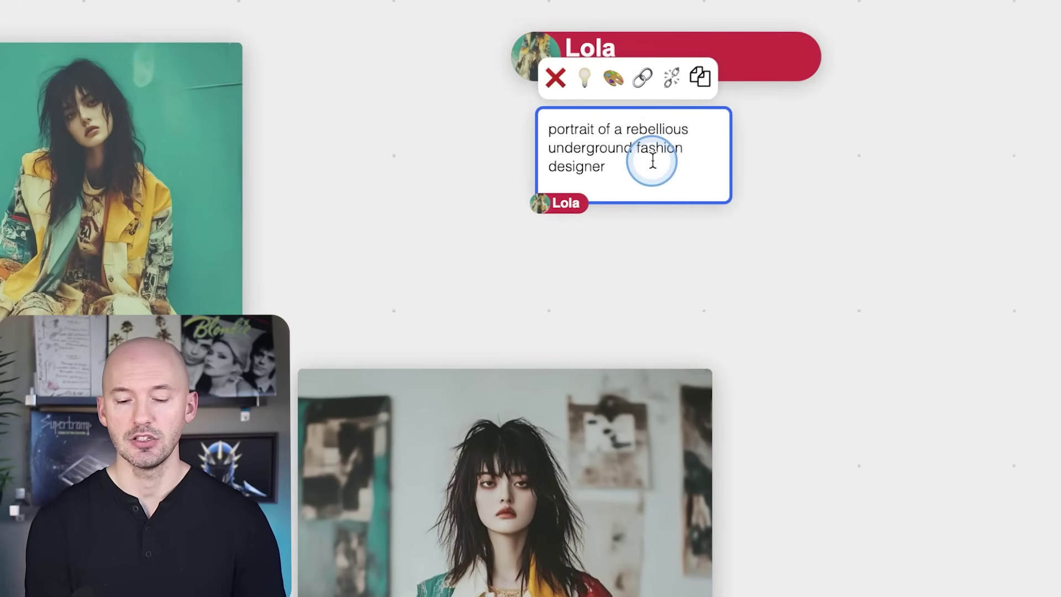
{"action": "key", "text": "Return"}
{"action": "key", "text": "Return"}
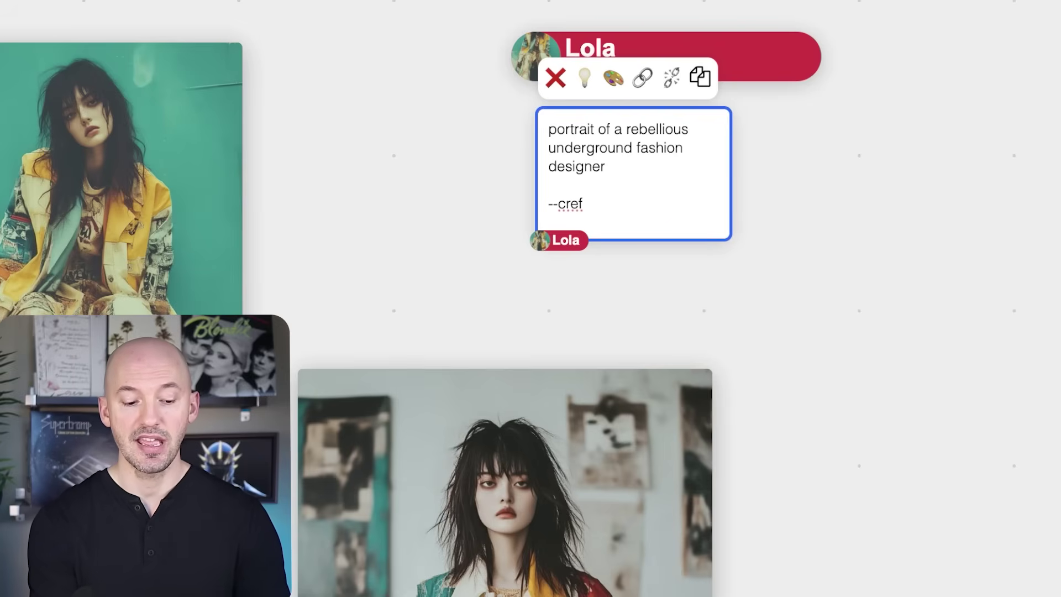
{"action": "key", "text": "ctrl+v"}
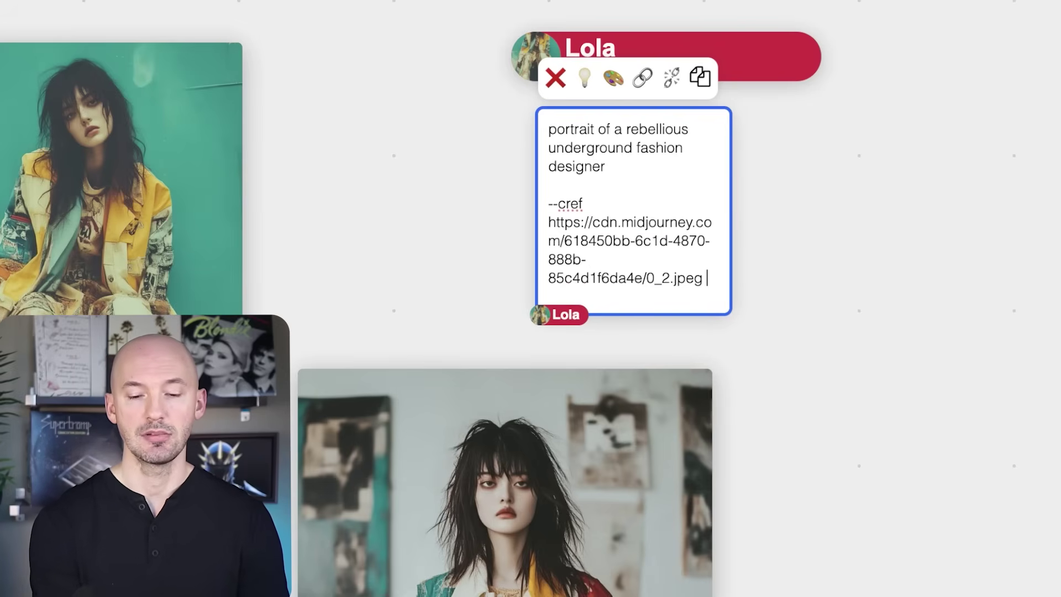
{"action": "type", "text": "cw 0"}
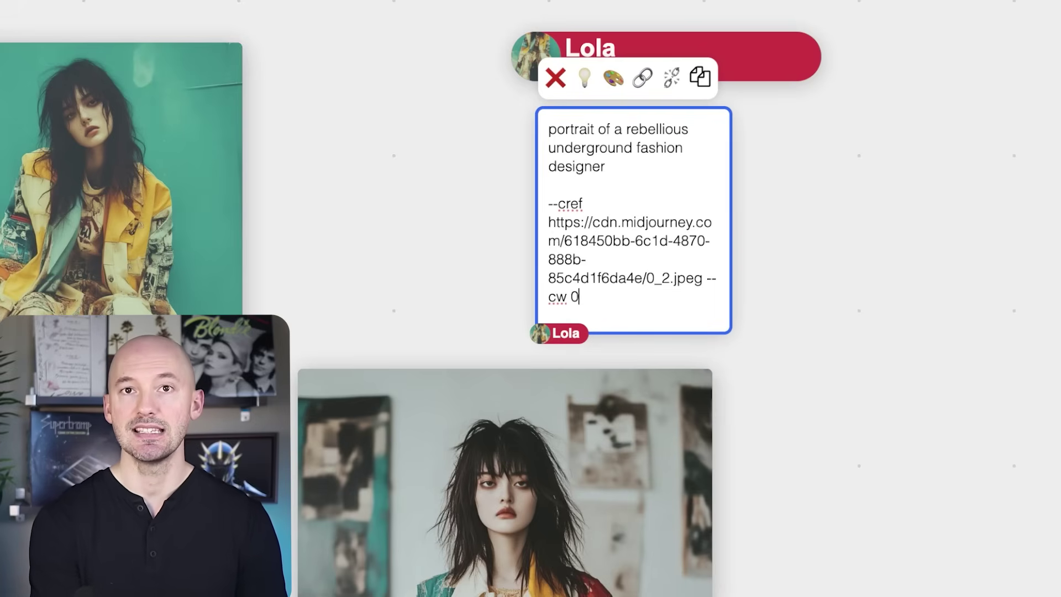
{"action": "left_click", "coordinate": [584, 396]}
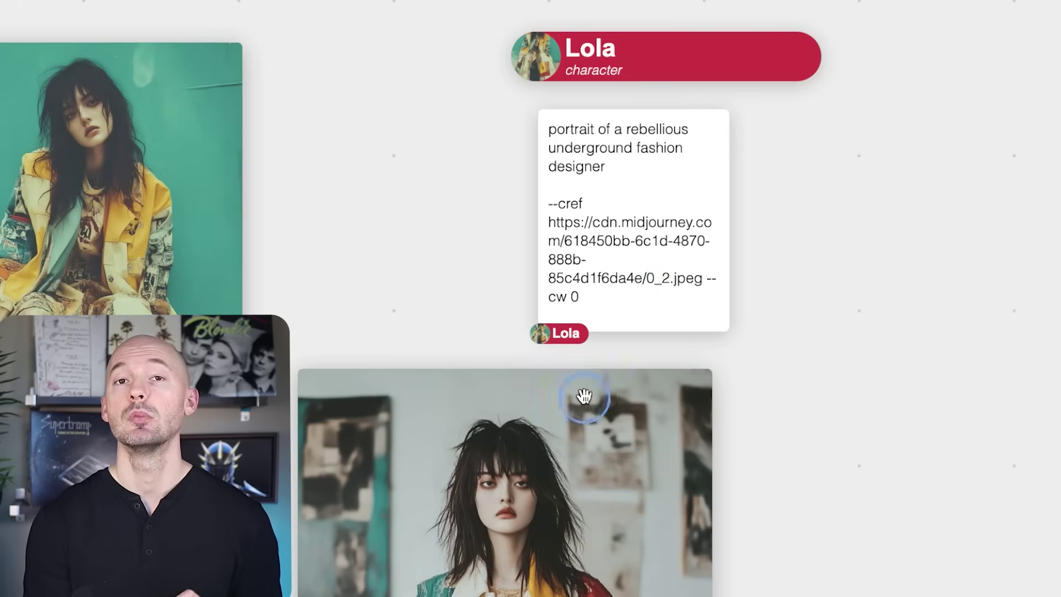
- Paint images from the designer's note with the character reference and --ar 4:7, and spread the new image cards apart
{"action": "left_click", "coordinate": [655, 280]}
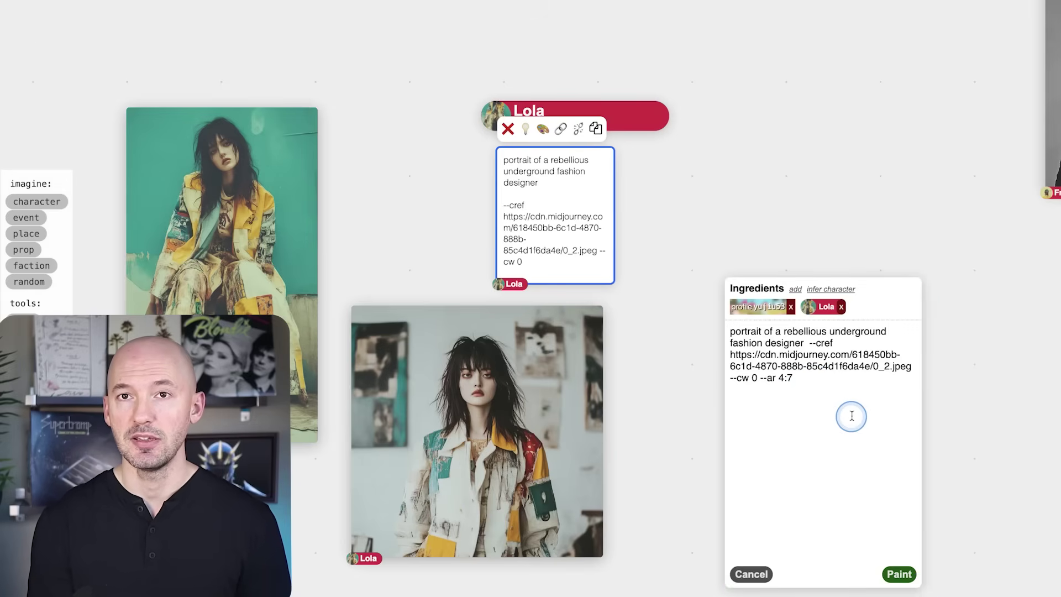
{"action": "left_click", "coordinate": [898, 574]}
{"action": "mouse_move", "coordinate": [752, 301]}
{"action": "left_mouse_down"}
{"action": "mouse_move", "coordinate": [656, 208]}
{"action": "mouse_move", "coordinate": [637, 229]}
{"action": "left_mouse_up"}
{"action": "left_click_drag", "start_coordinate": [831, 231], "coordinate": [299, 487]}
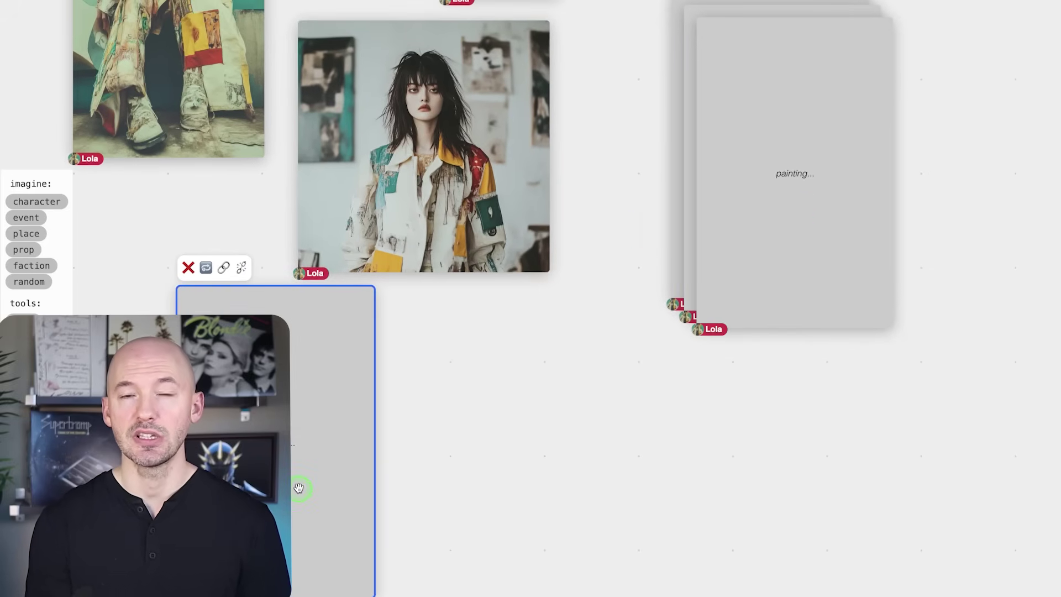
{"action": "mouse_move", "coordinate": [745, 255]}
{"action": "left_mouse_down"}
{"action": "mouse_move", "coordinate": [580, 379]}
{"action": "mouse_move", "coordinate": [467, 516]}
{"action": "left_mouse_up"}
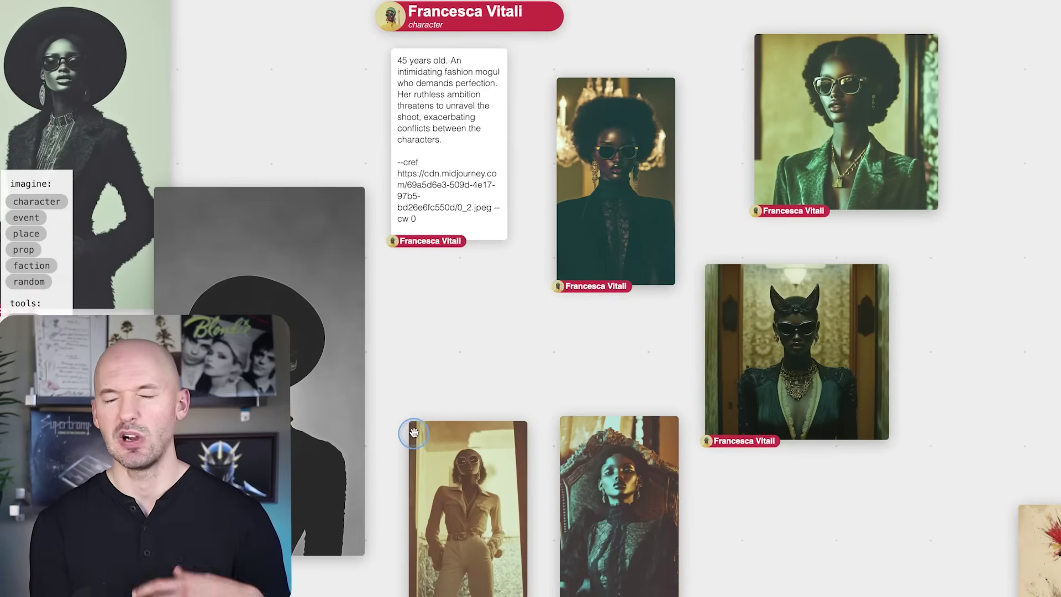
{"action": "scroll", "coordinate": [413, 431], "scroll_direction": "up", "scroll_amount": 5}
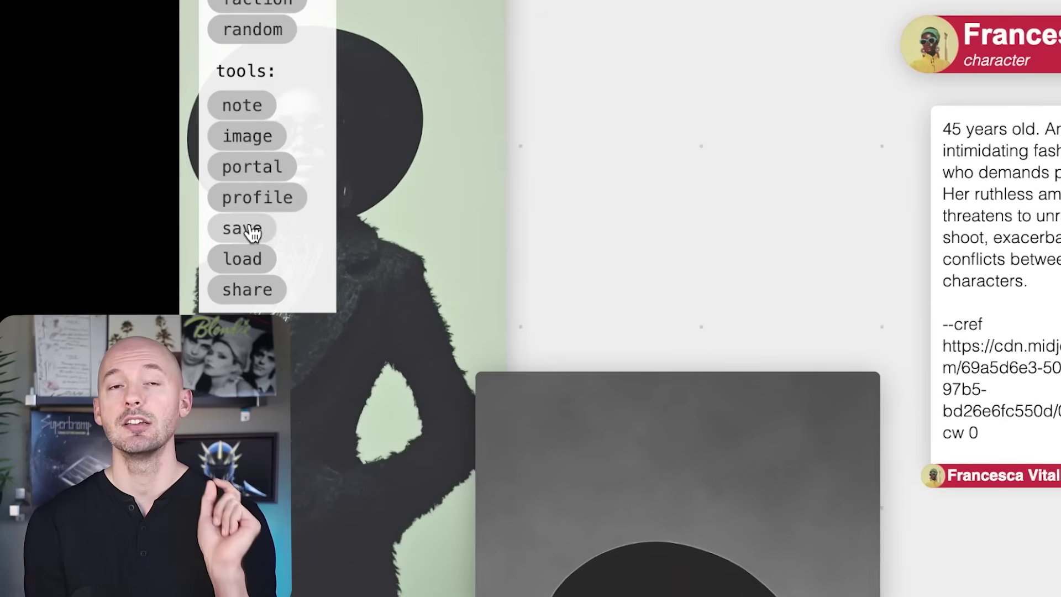
- Save the vogue fashion shoot world and load the saved world back onto the canvas
{"action": "left_click", "coordinate": [253, 232]}
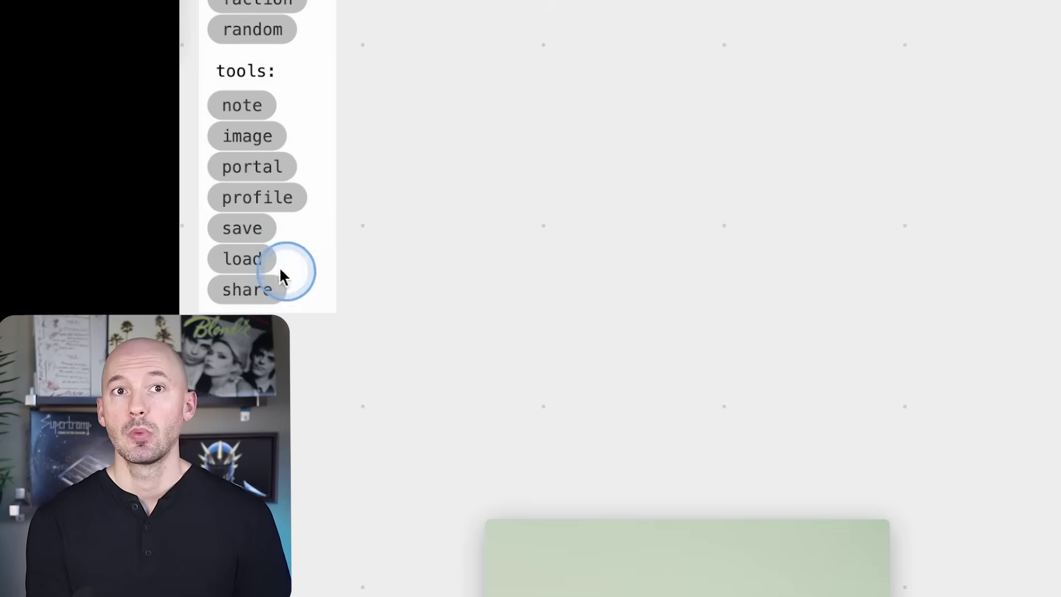
{"action": "left_click", "coordinate": [243, 259]}
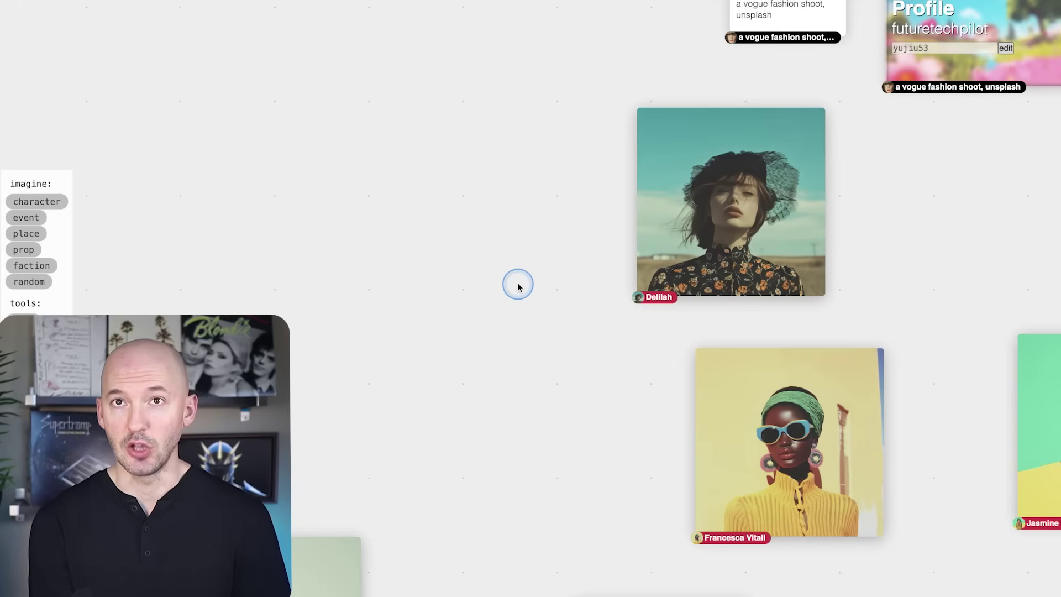
{"action": "left_click_drag", "start_coordinate": [516, 284], "coordinate": [381, 278]}
{"action": "scroll", "coordinate": [381, 277], "scroll_direction": "down", "scroll_amount": 3}
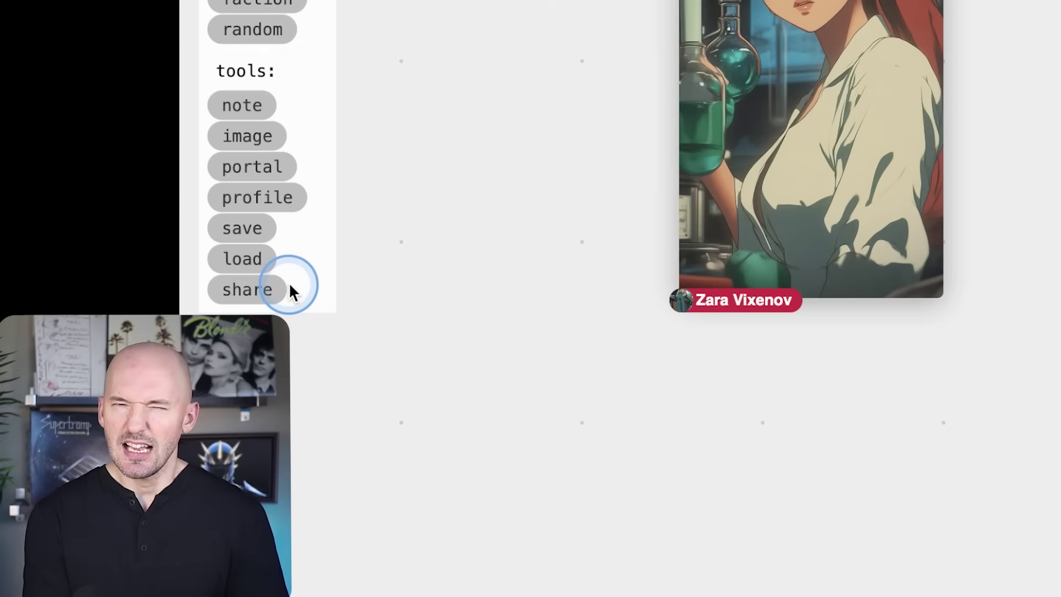
- Set the world's default sharing permission level first to view and then to edit, and activate the guest list's invitee ID entry
{"action": "left_click", "coordinate": [255, 301]}
{"action": "left_click", "coordinate": [496, 110]}
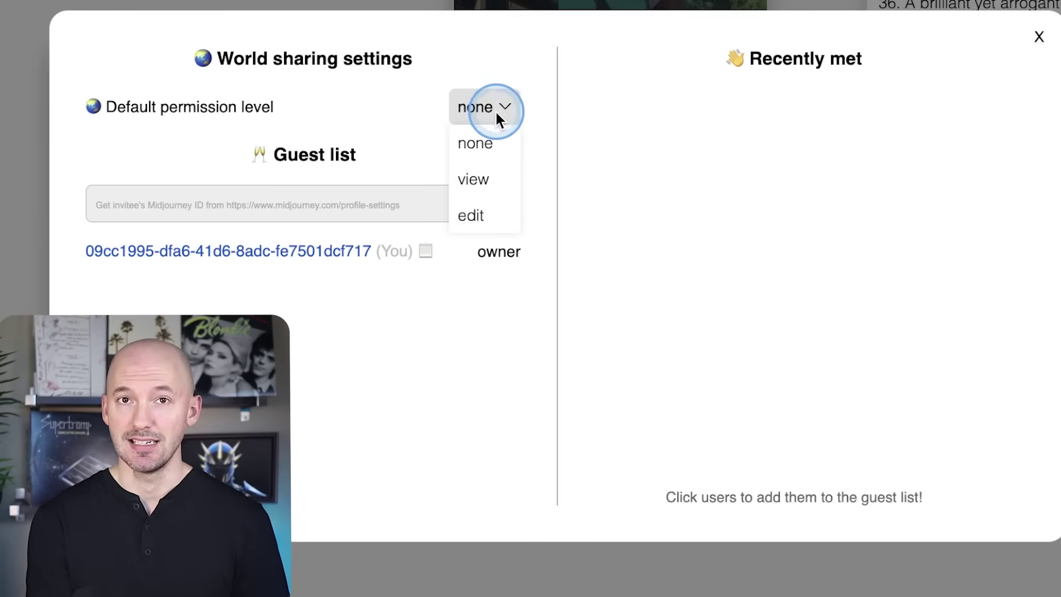
{"action": "left_click", "coordinate": [479, 178]}
{"action": "left_click", "coordinate": [485, 111]}
{"action": "left_click", "coordinate": [479, 213]}
{"action": "left_click", "coordinate": [321, 198]}
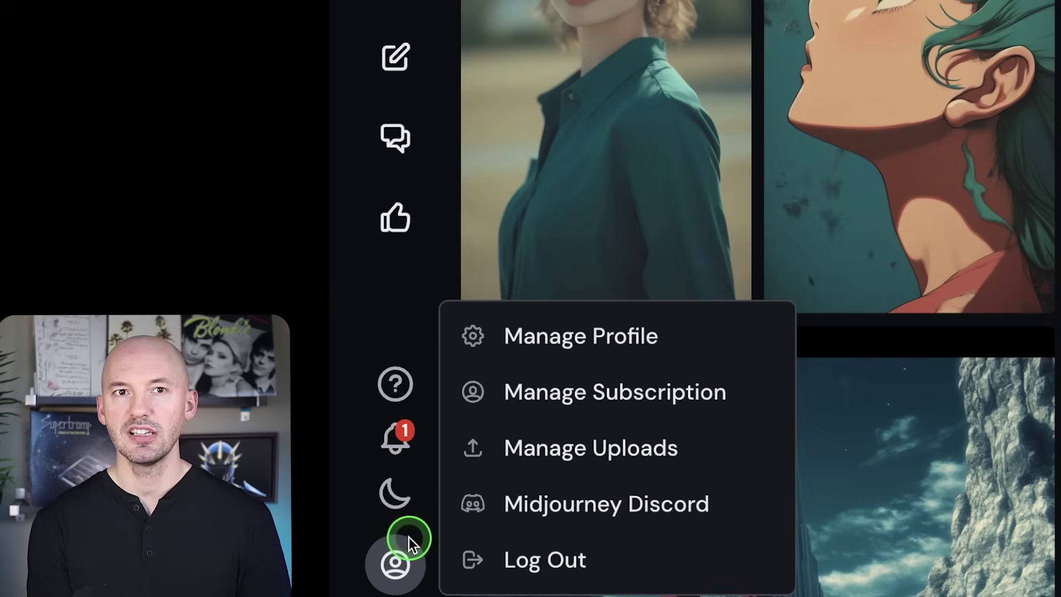
- Switch to the Midjourney website and open the account's profile settings to look up the Midjourney ID
{"action": "left_click", "coordinate": [396, 564]}
{"action": "left_click", "coordinate": [395, 563]}
{"action": "left_click", "coordinate": [637, 337]}
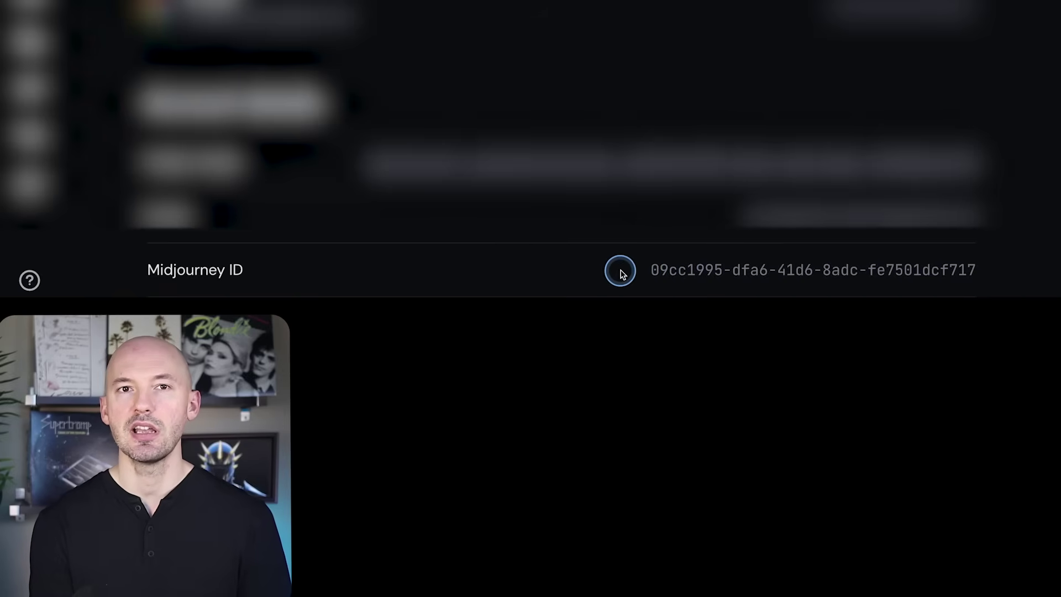